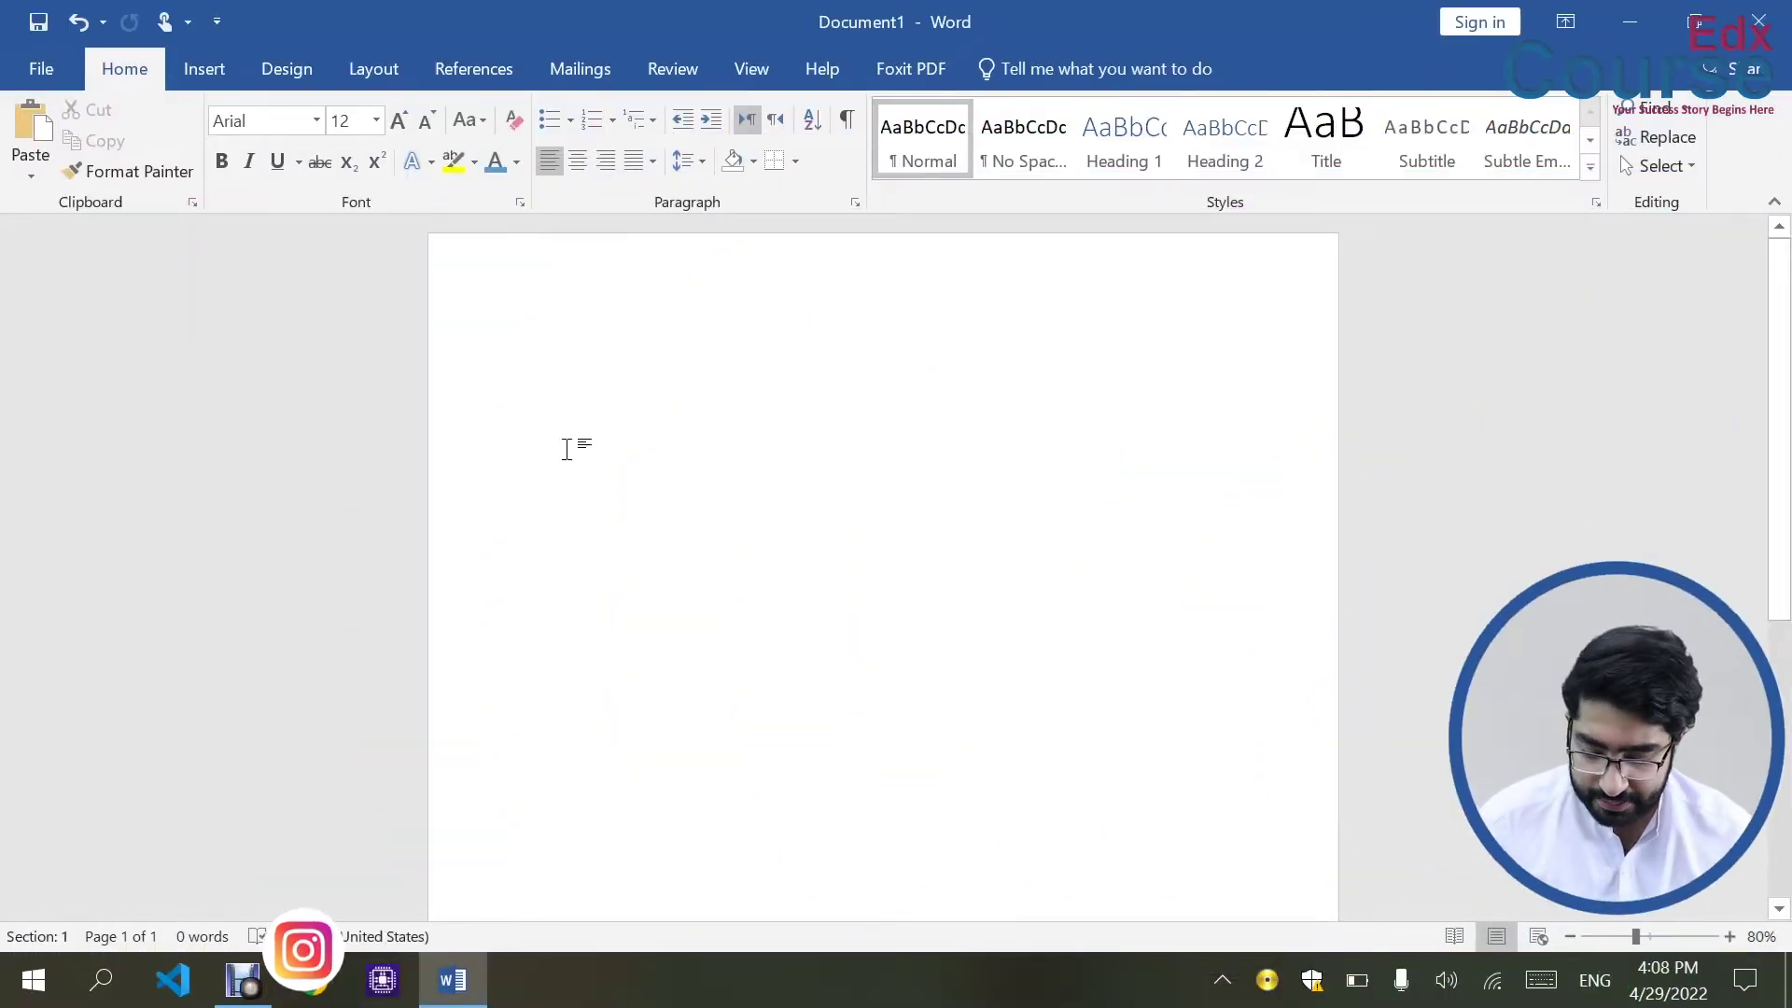
Step: Generate five sample paragraphs with =rand() and select them all
type("=rand()")
key("Return")
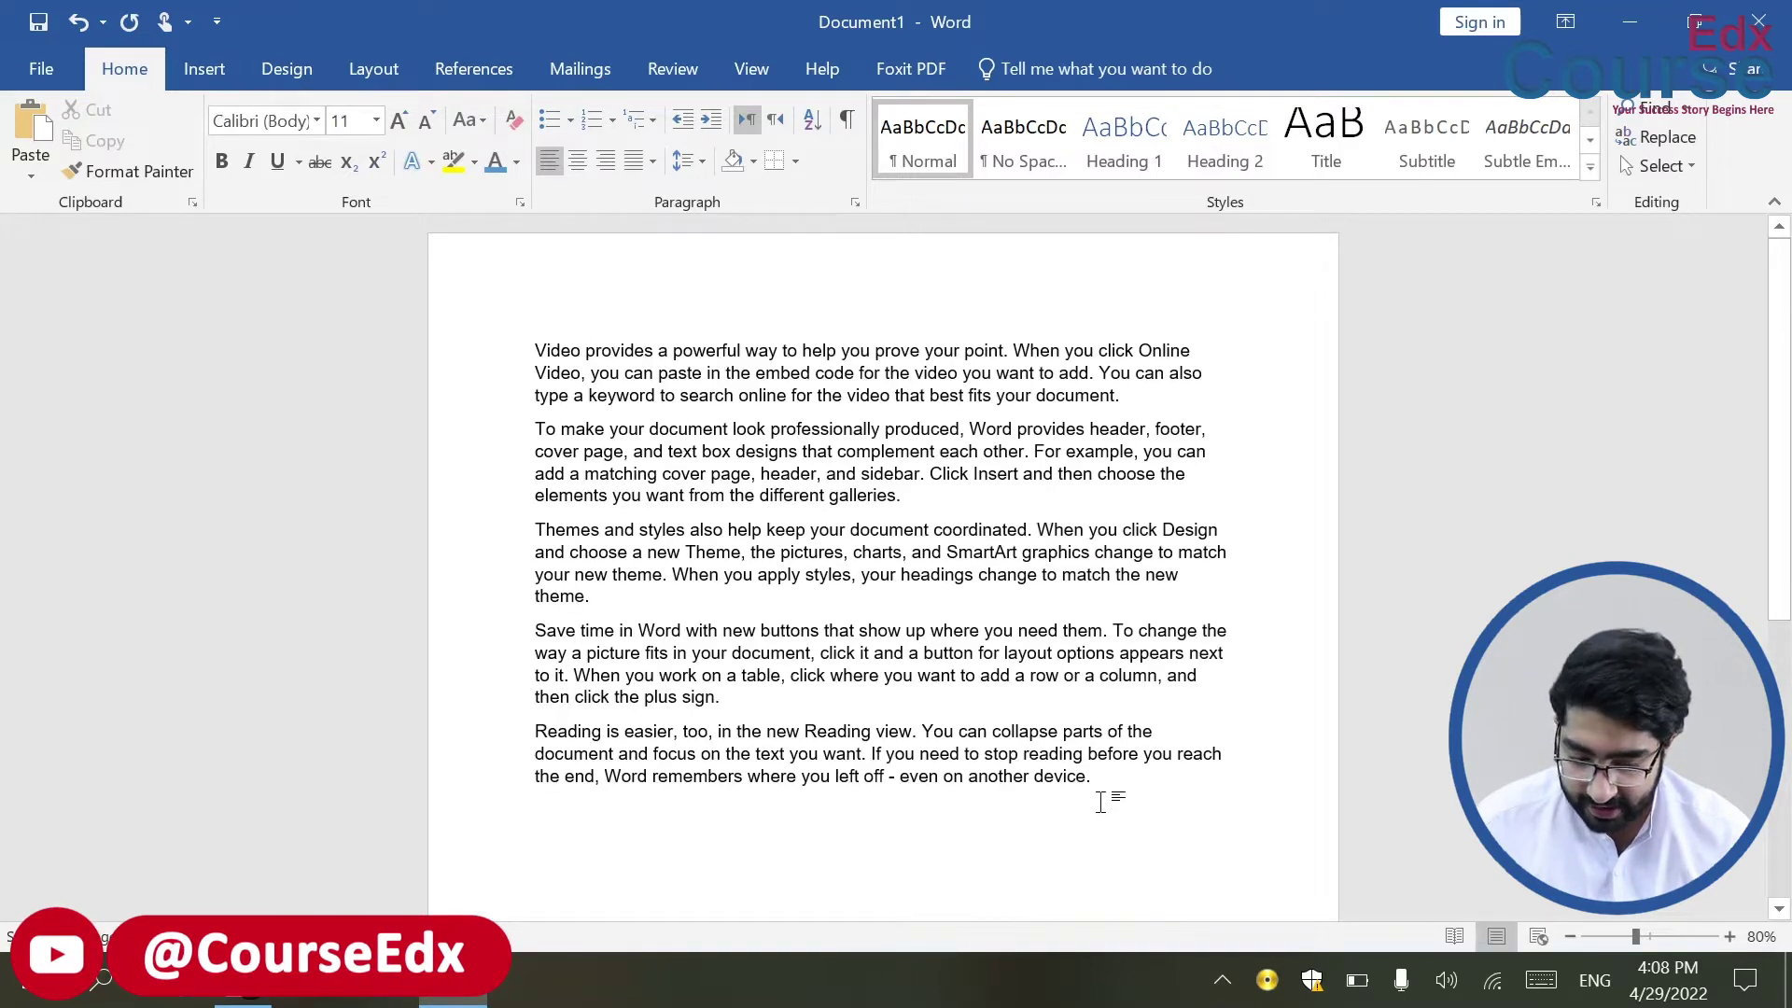
left_click_drag(1101, 803, 300, 303)
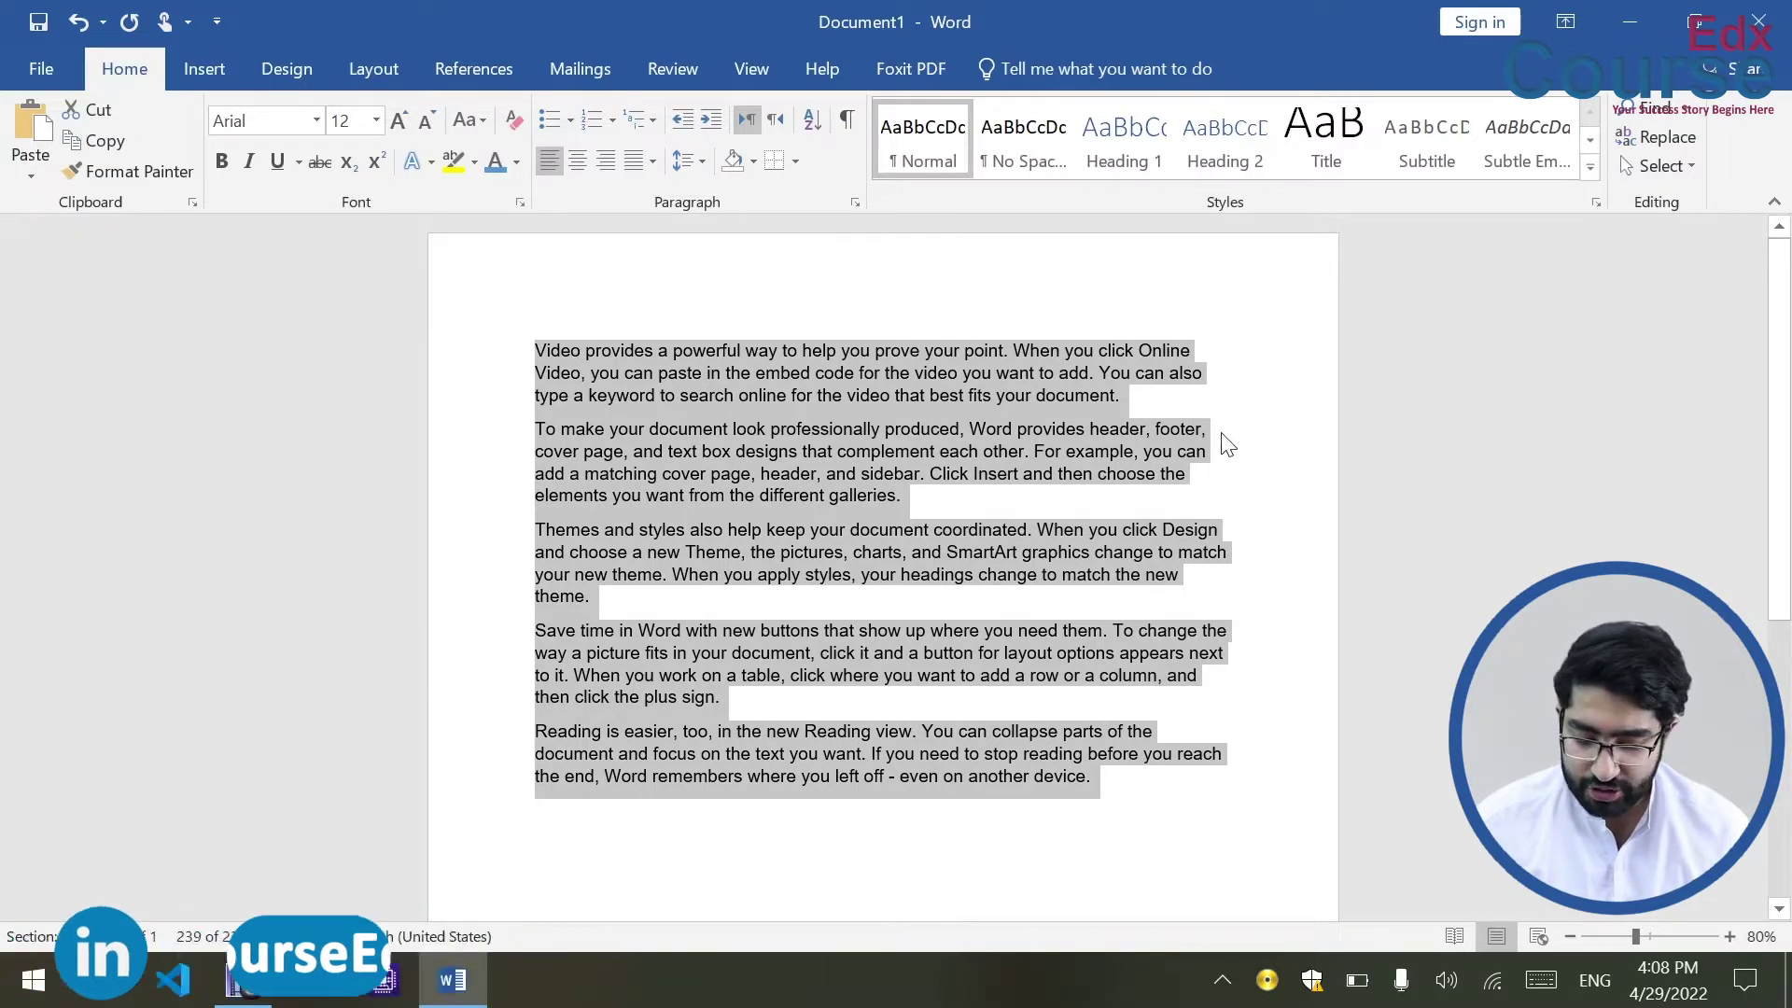
Step: Try justifying the paragraphs, then centre-align them
key("ctrl+j")
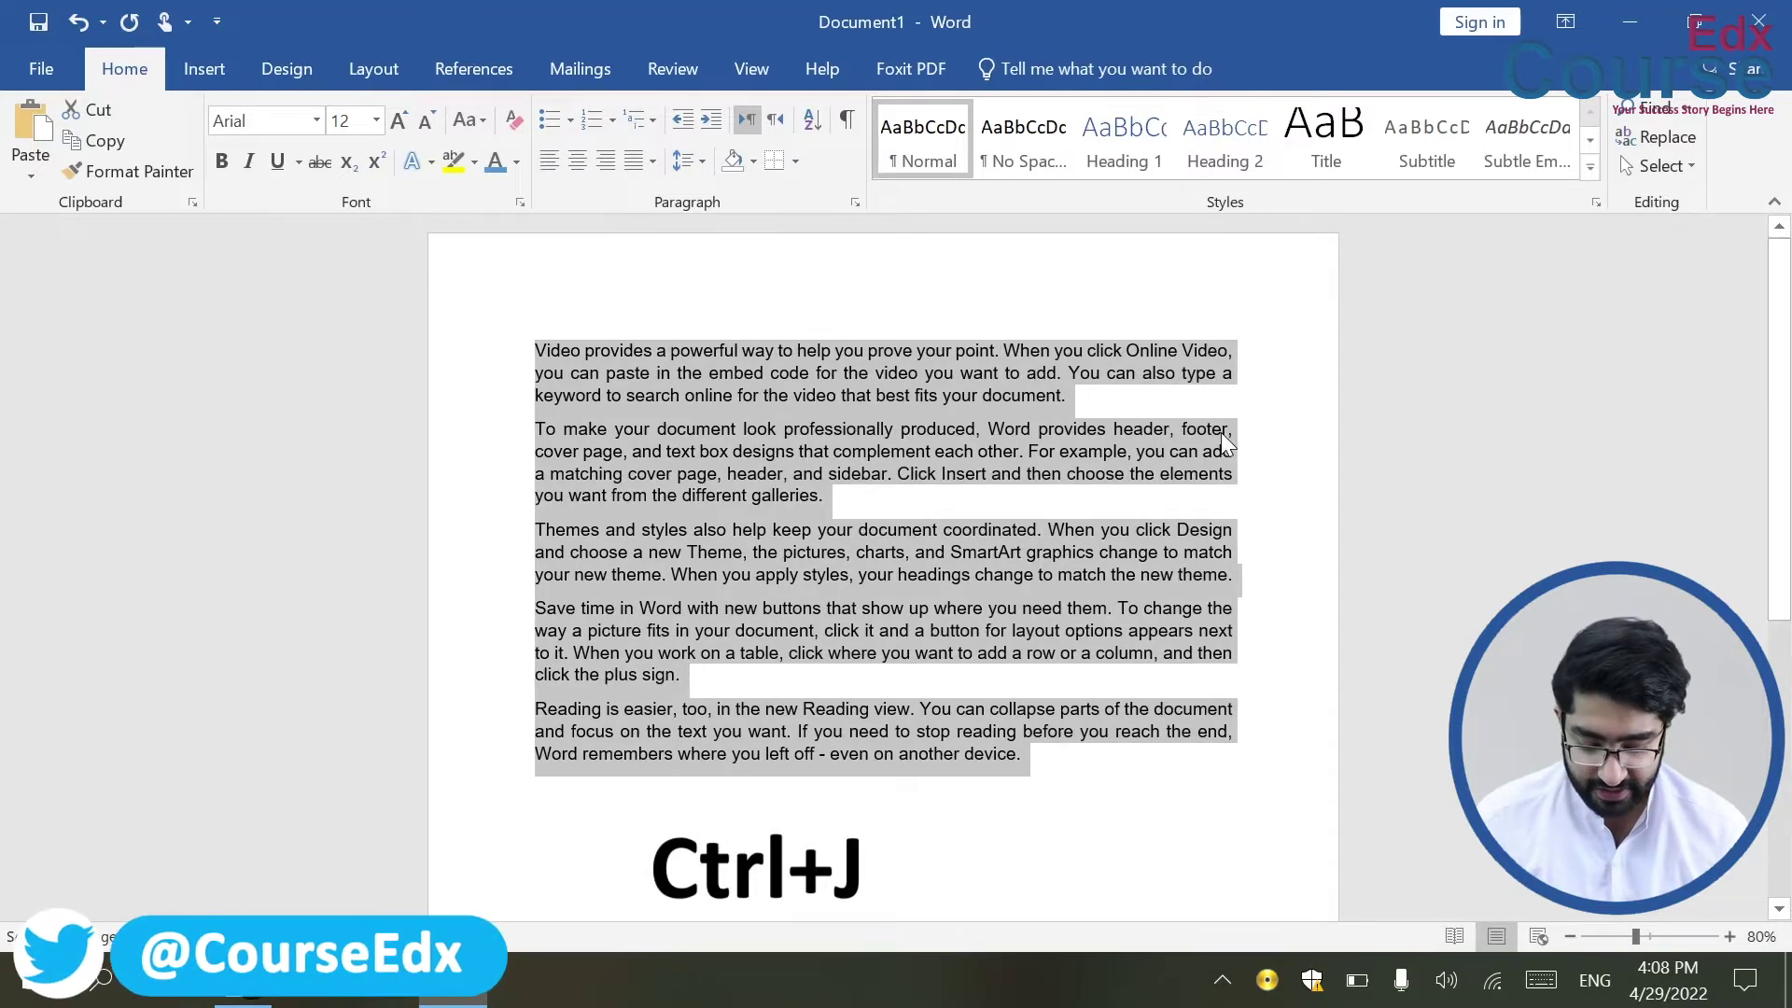
key("ctrl+z")
left_click(652, 161)
left_click(665, 183)
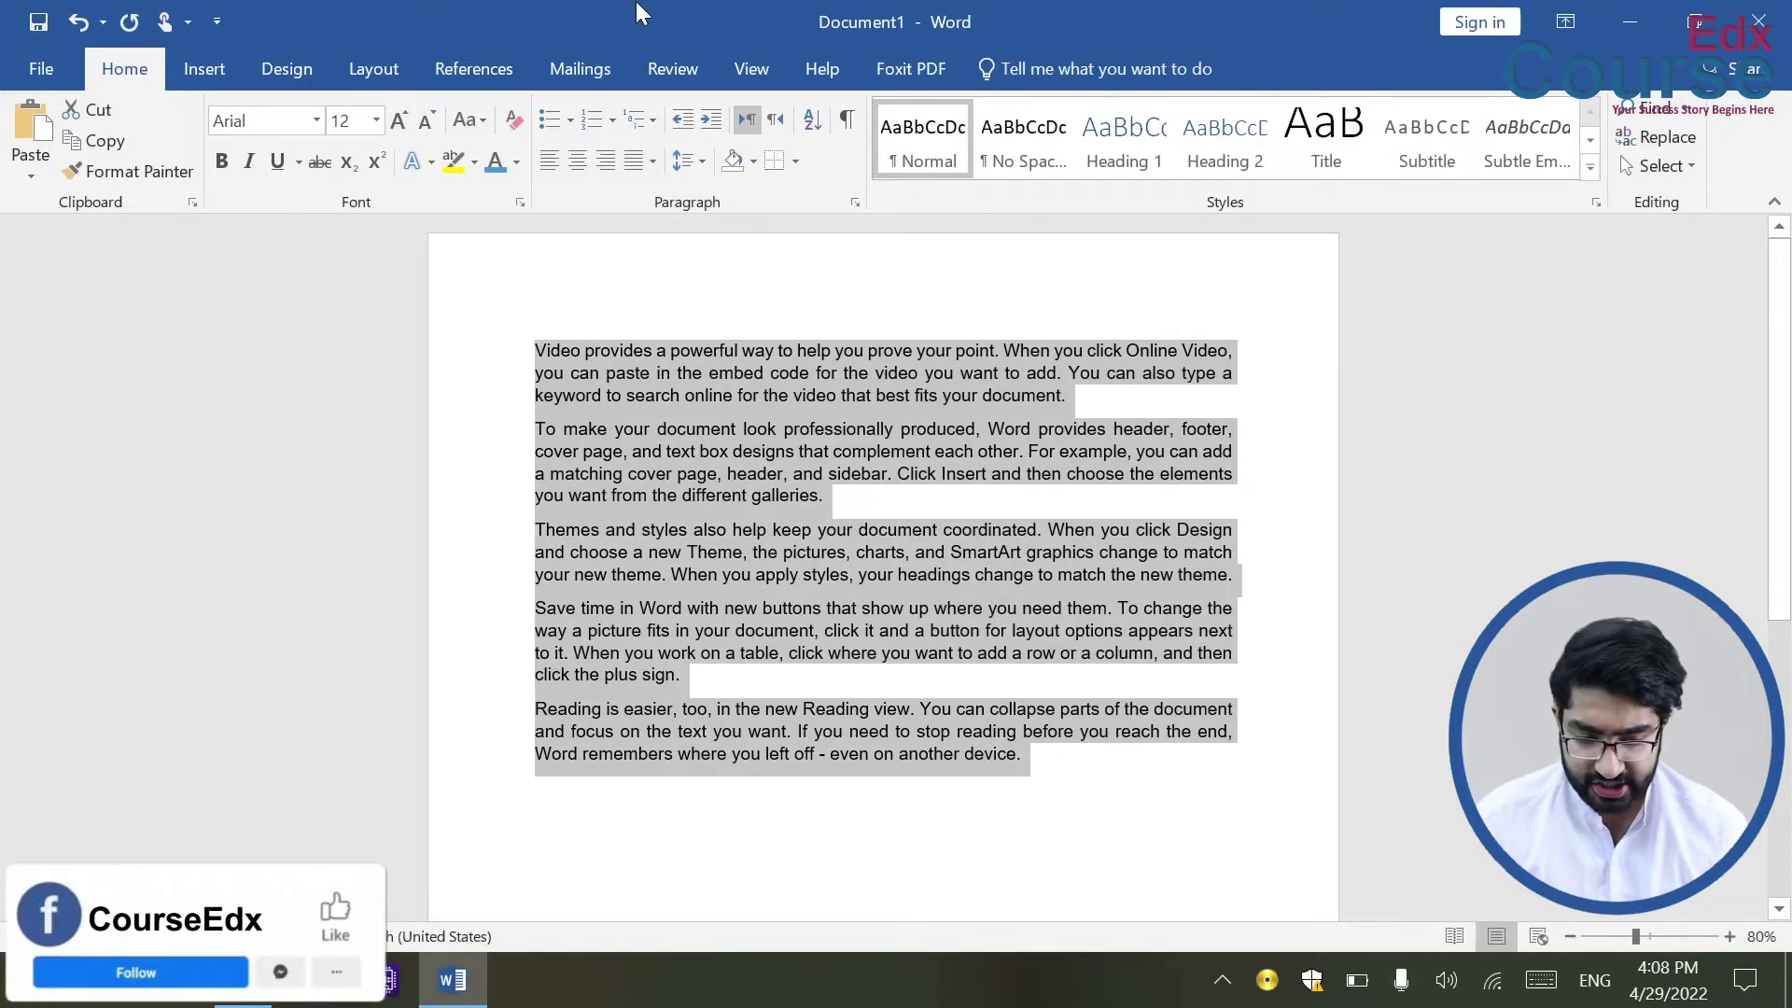
left_click(572, 160)
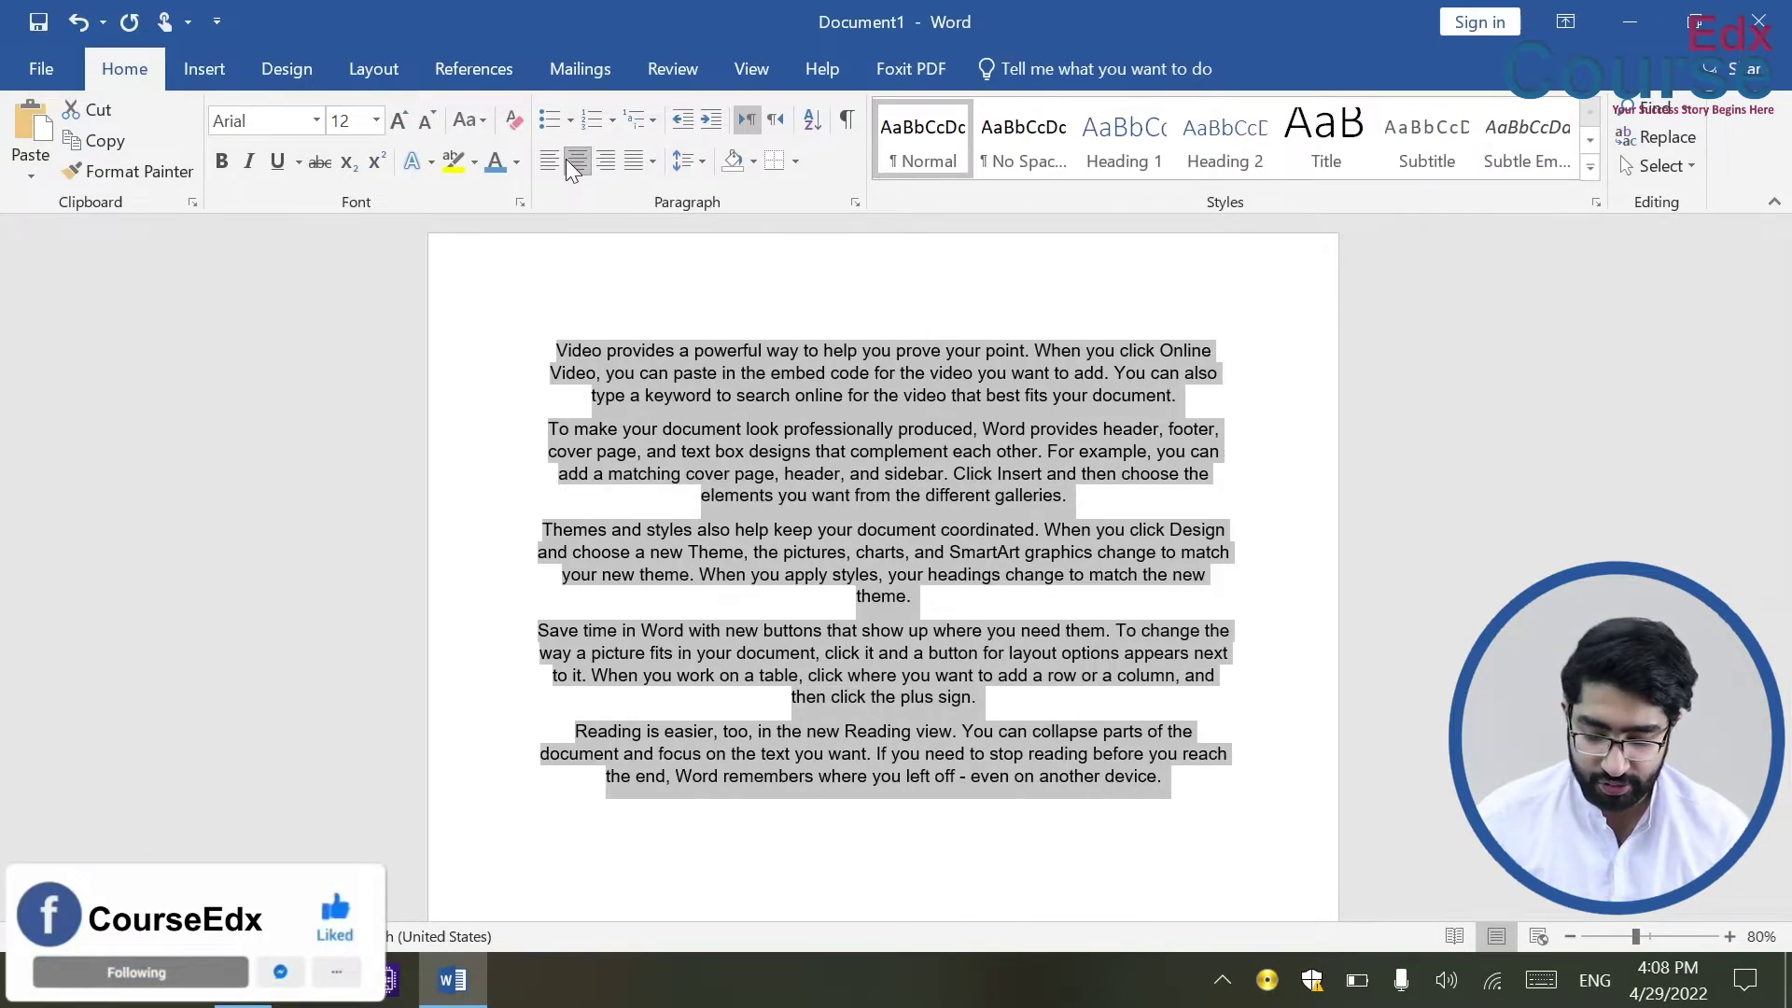
Step: Delete the sample paragraphs, test centring on junk text, remove it and return to left alignment
key("Delete")
left_click(571, 160)
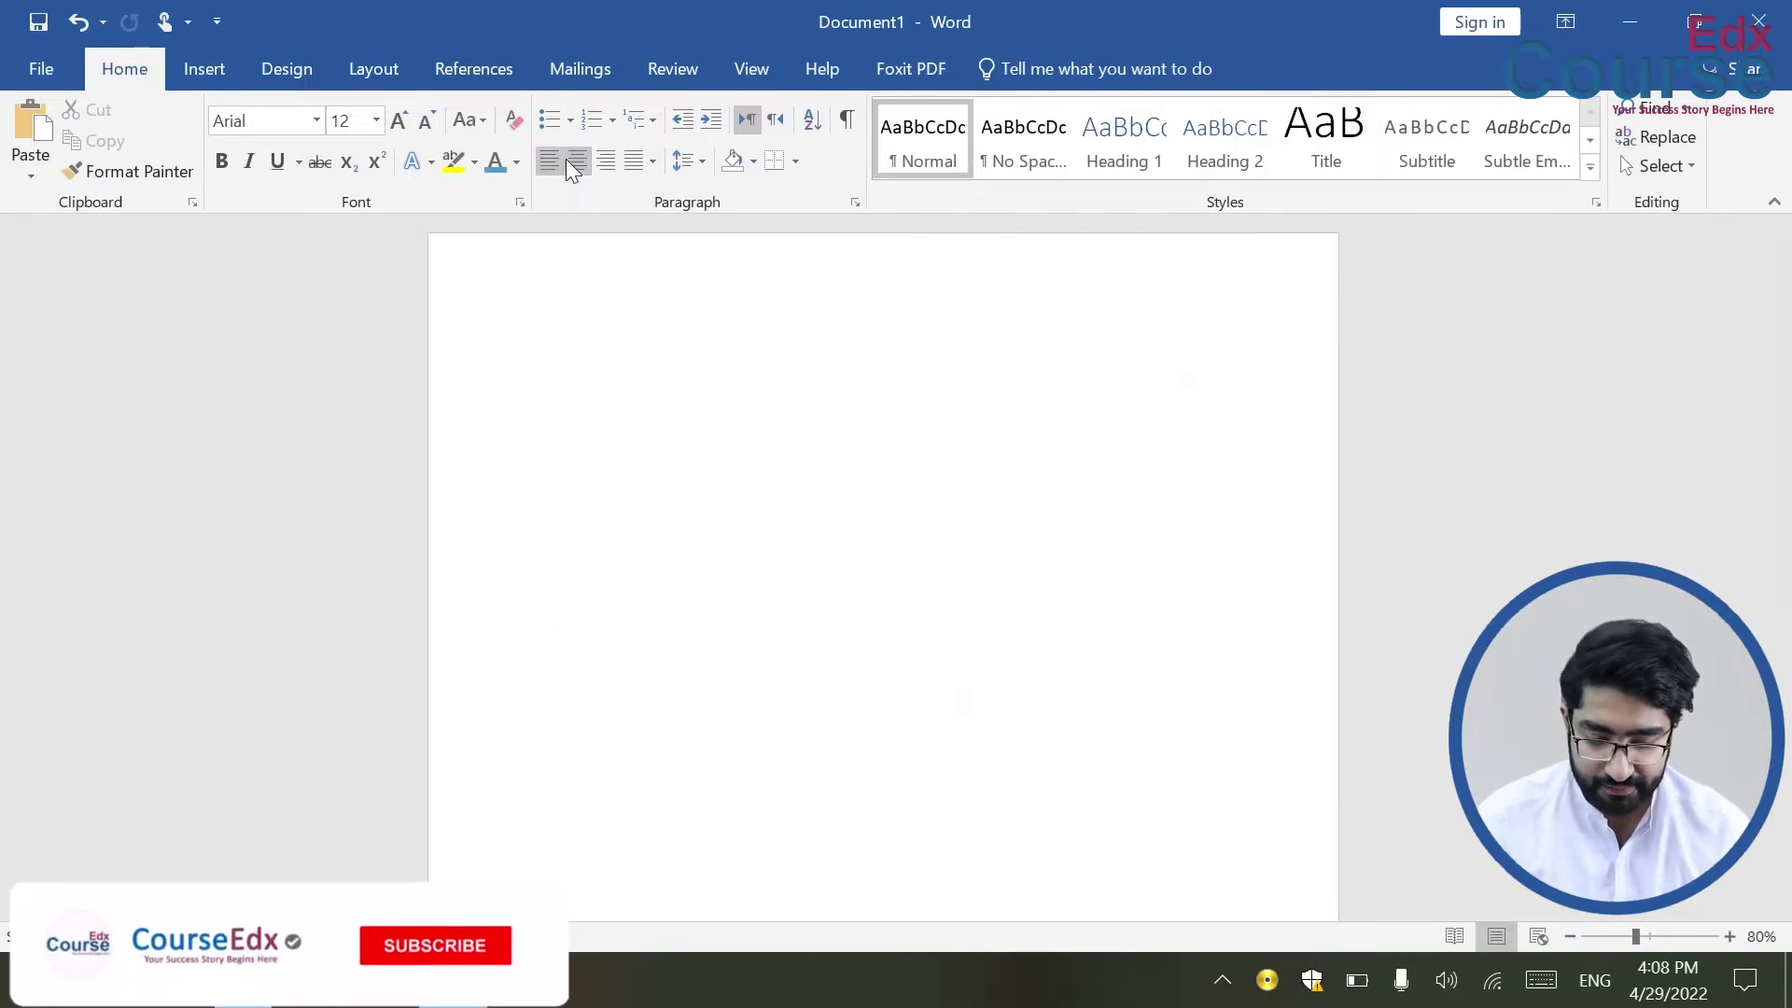
type("adsfasdfasdfd")
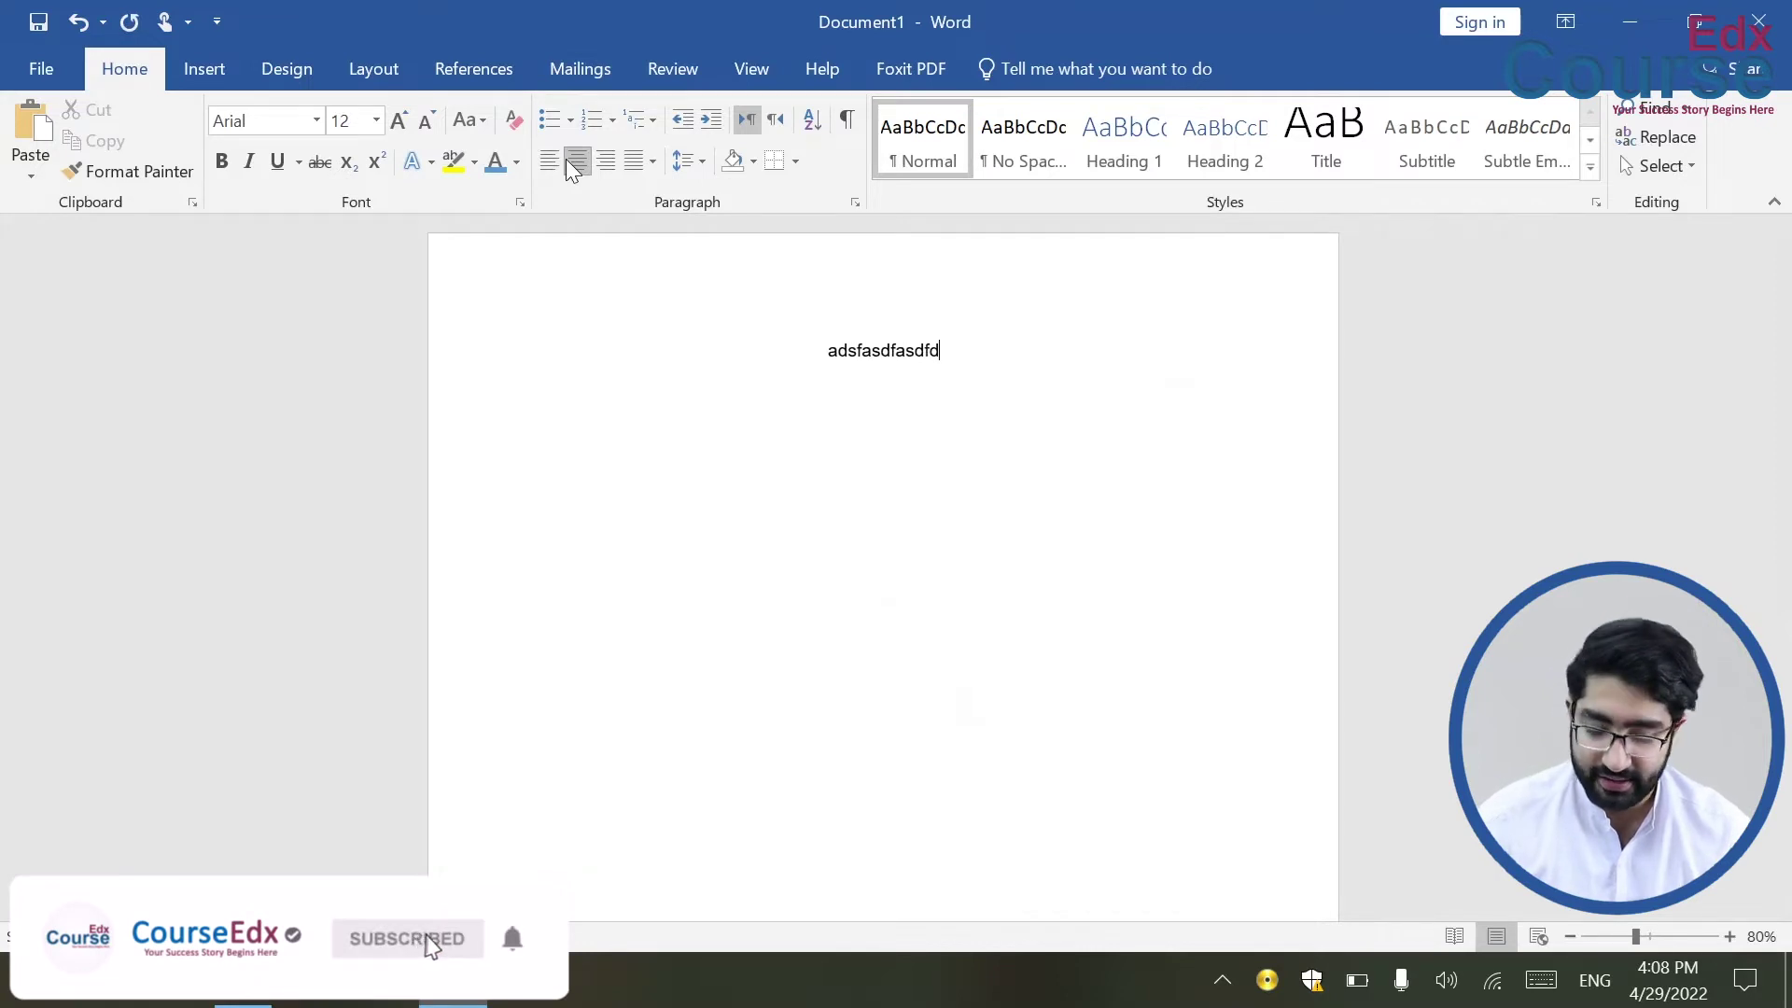
key("ctrl+a")
key("Delete")
left_click(551, 161)
Step: Type a short test sentence, right-align it, then delete it
type("=rand")
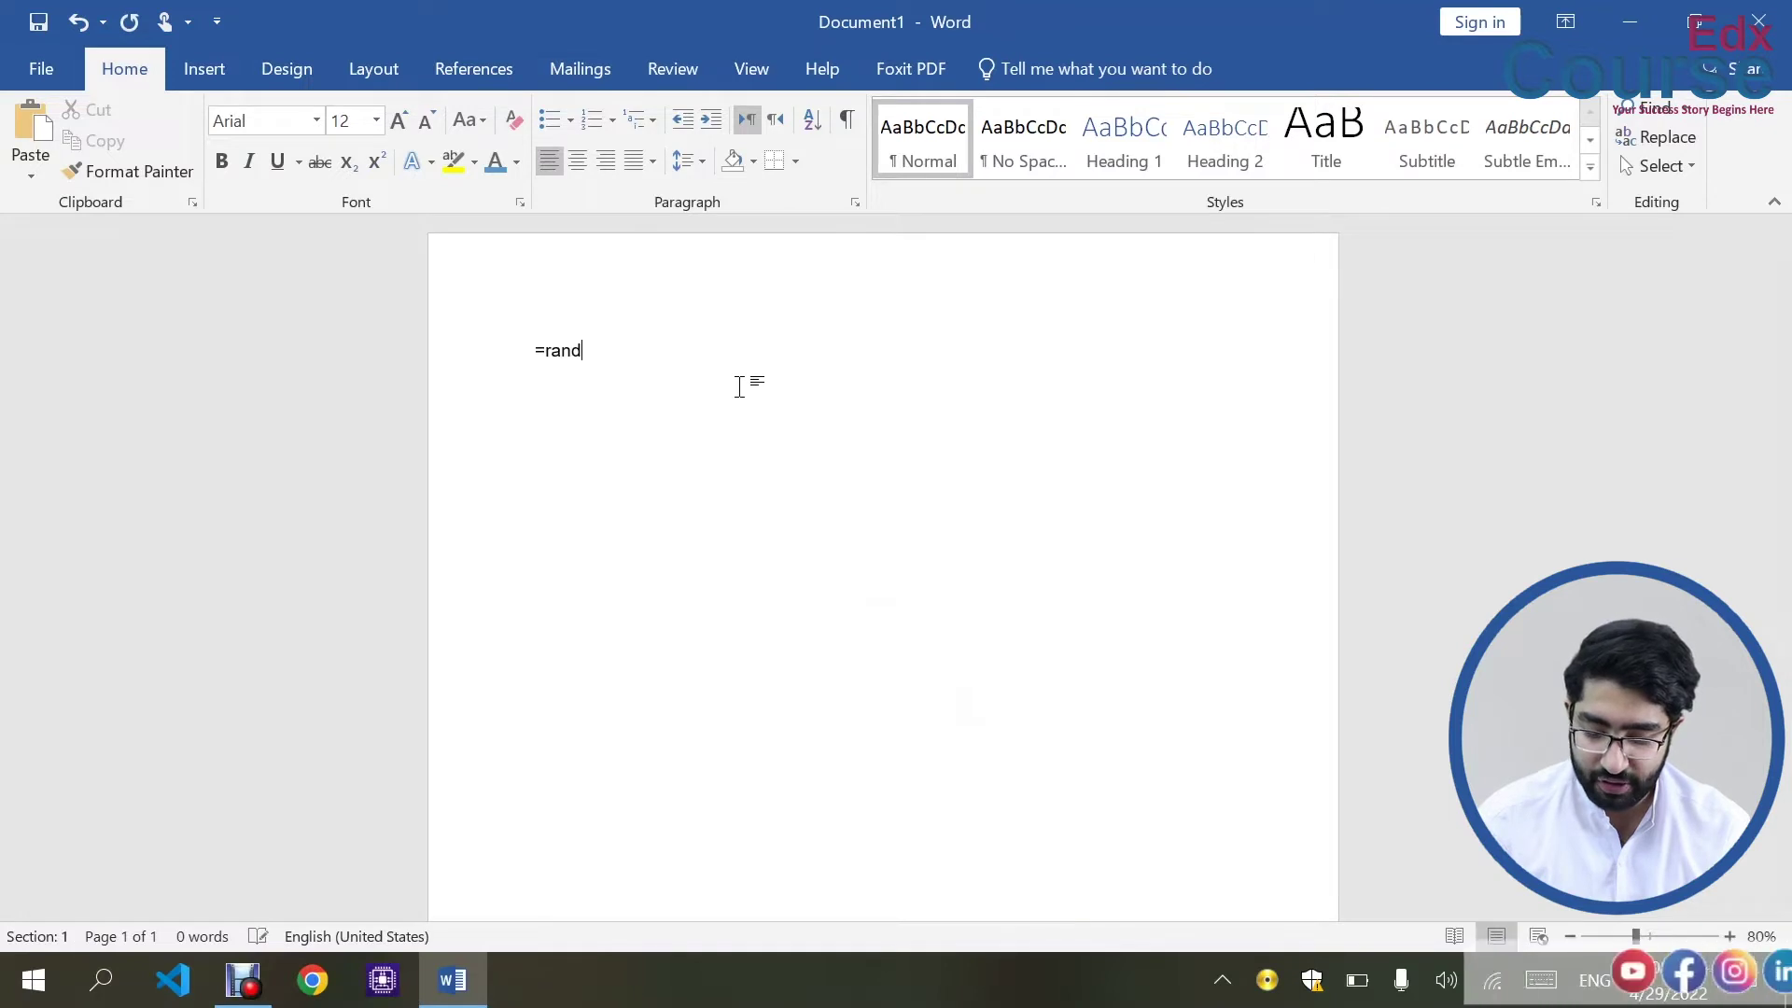
key("BackSpace")
key("BackSpace")
key("BackSpace")
key("BackSpace")
type("He is a good boy")
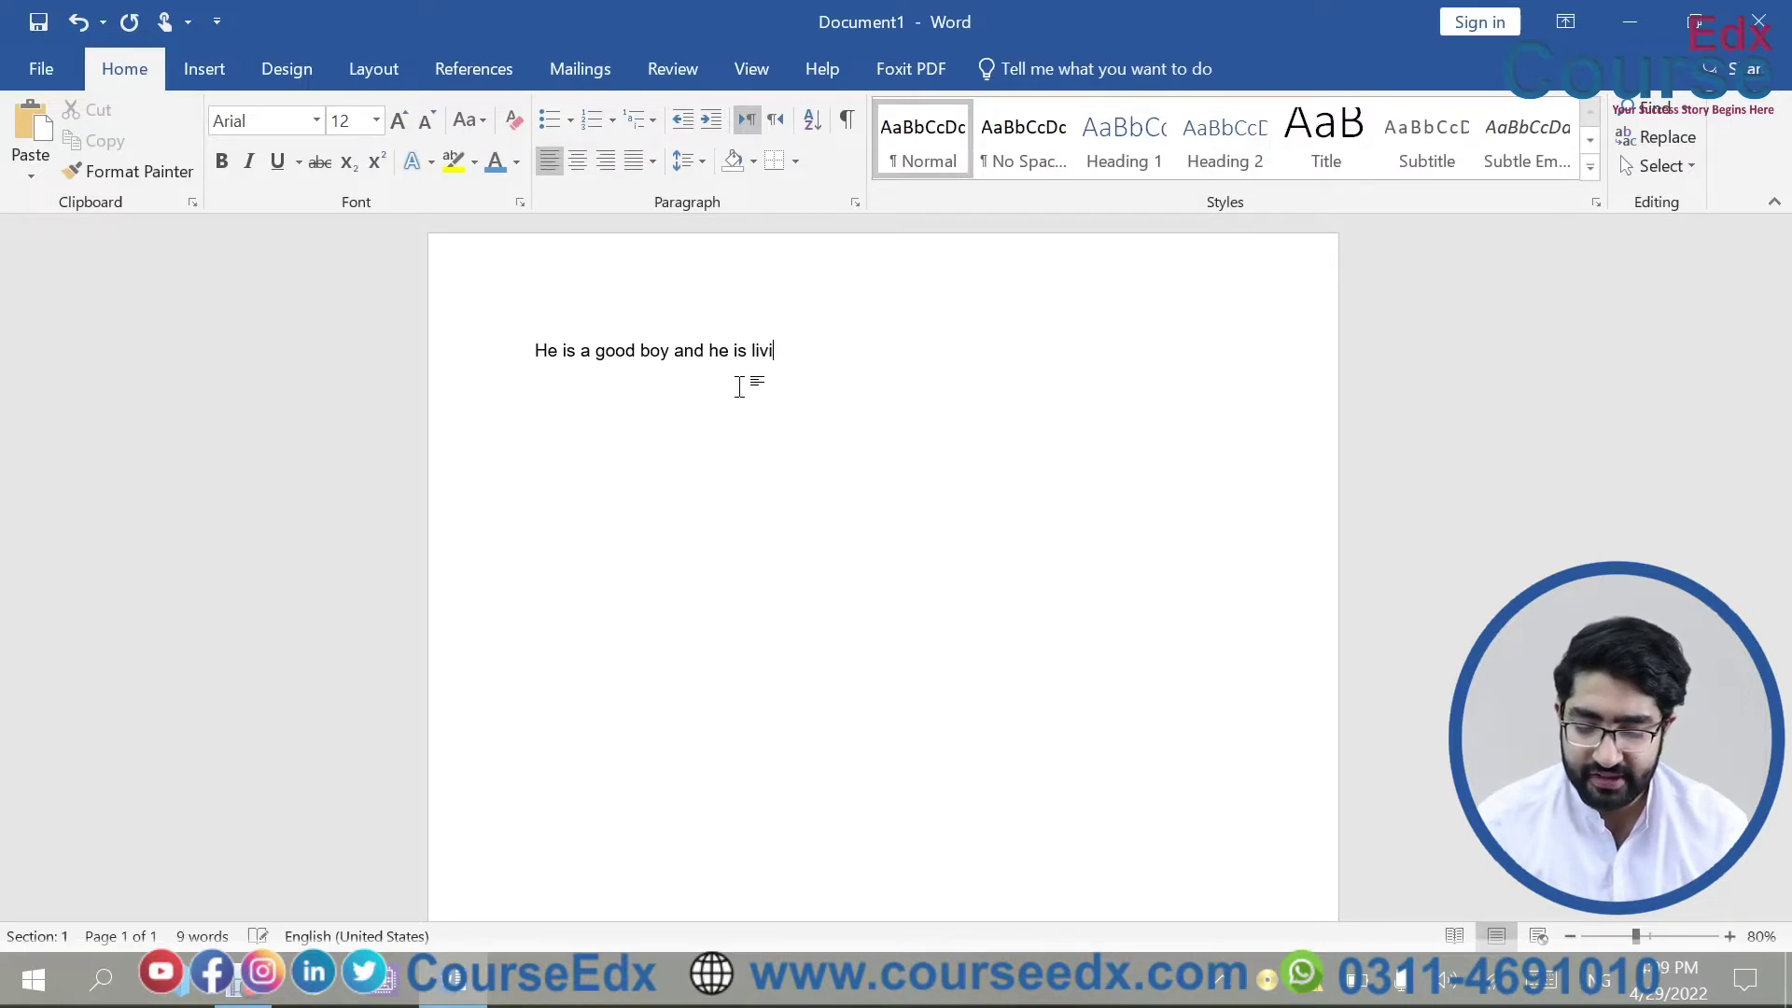
type("tan")
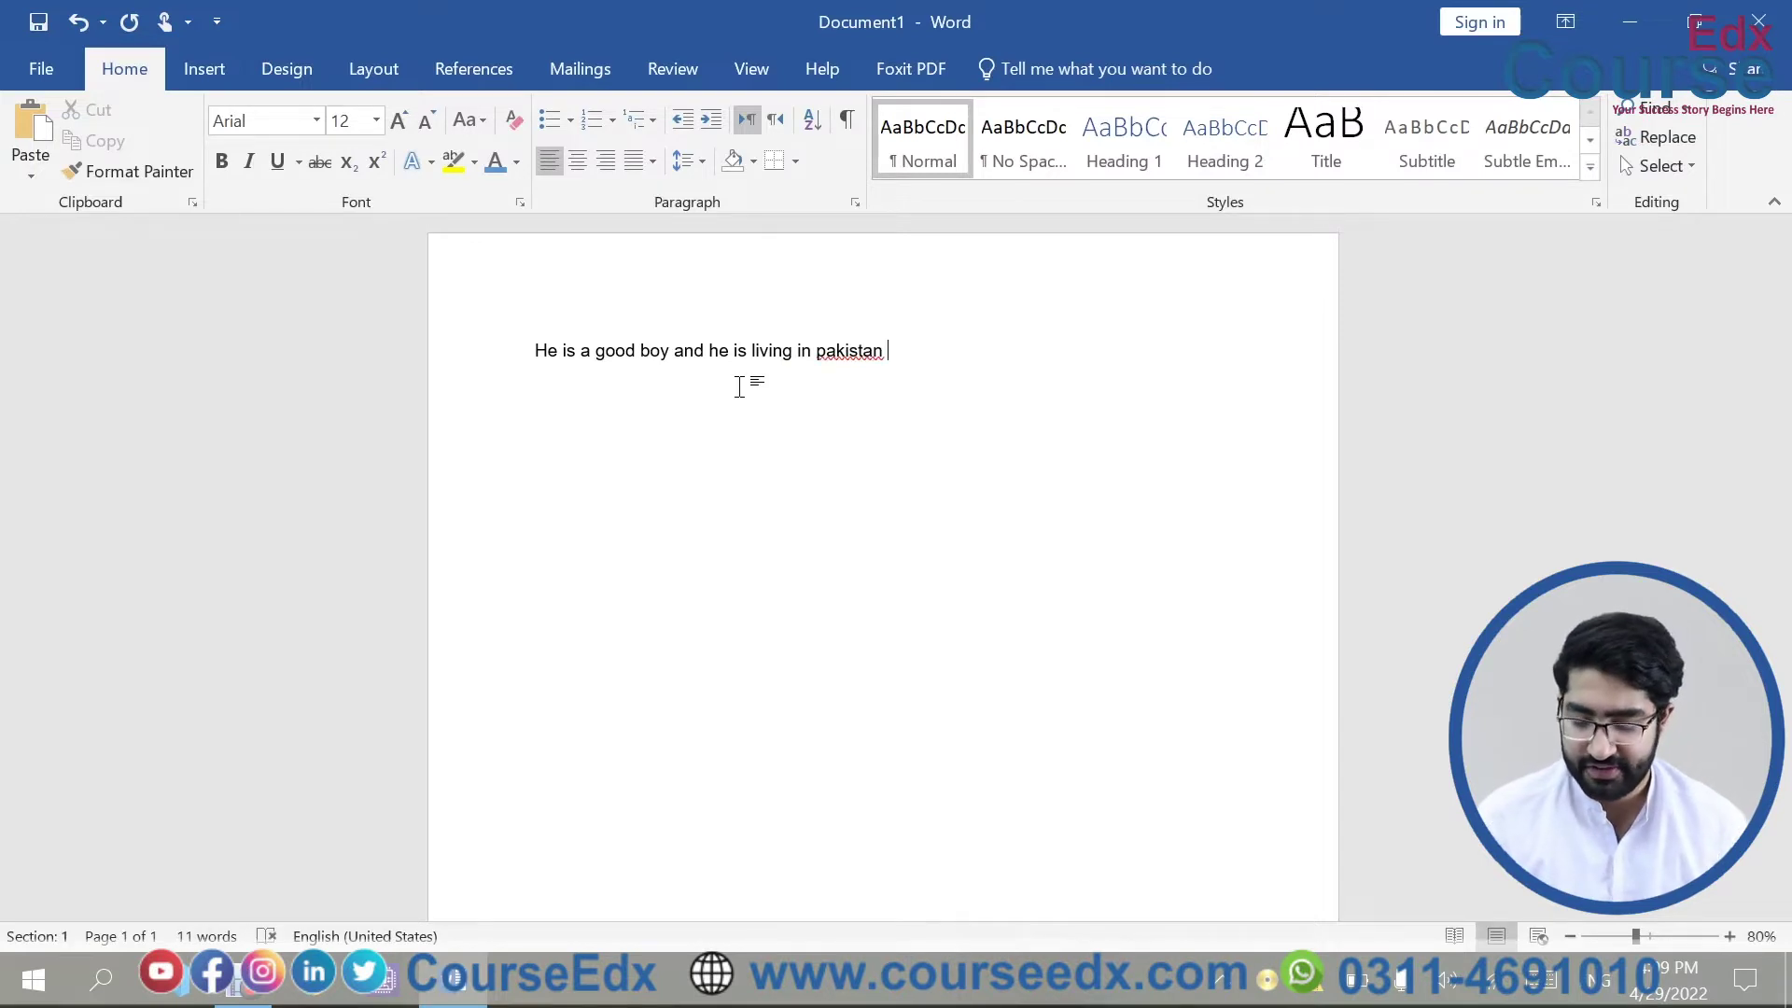
left_click(595, 157)
key("ctrl+a")
key("BackSpace")
Step: Type 'He is living in pakistan', delete it, and set the empty line to left alignment
type("H")
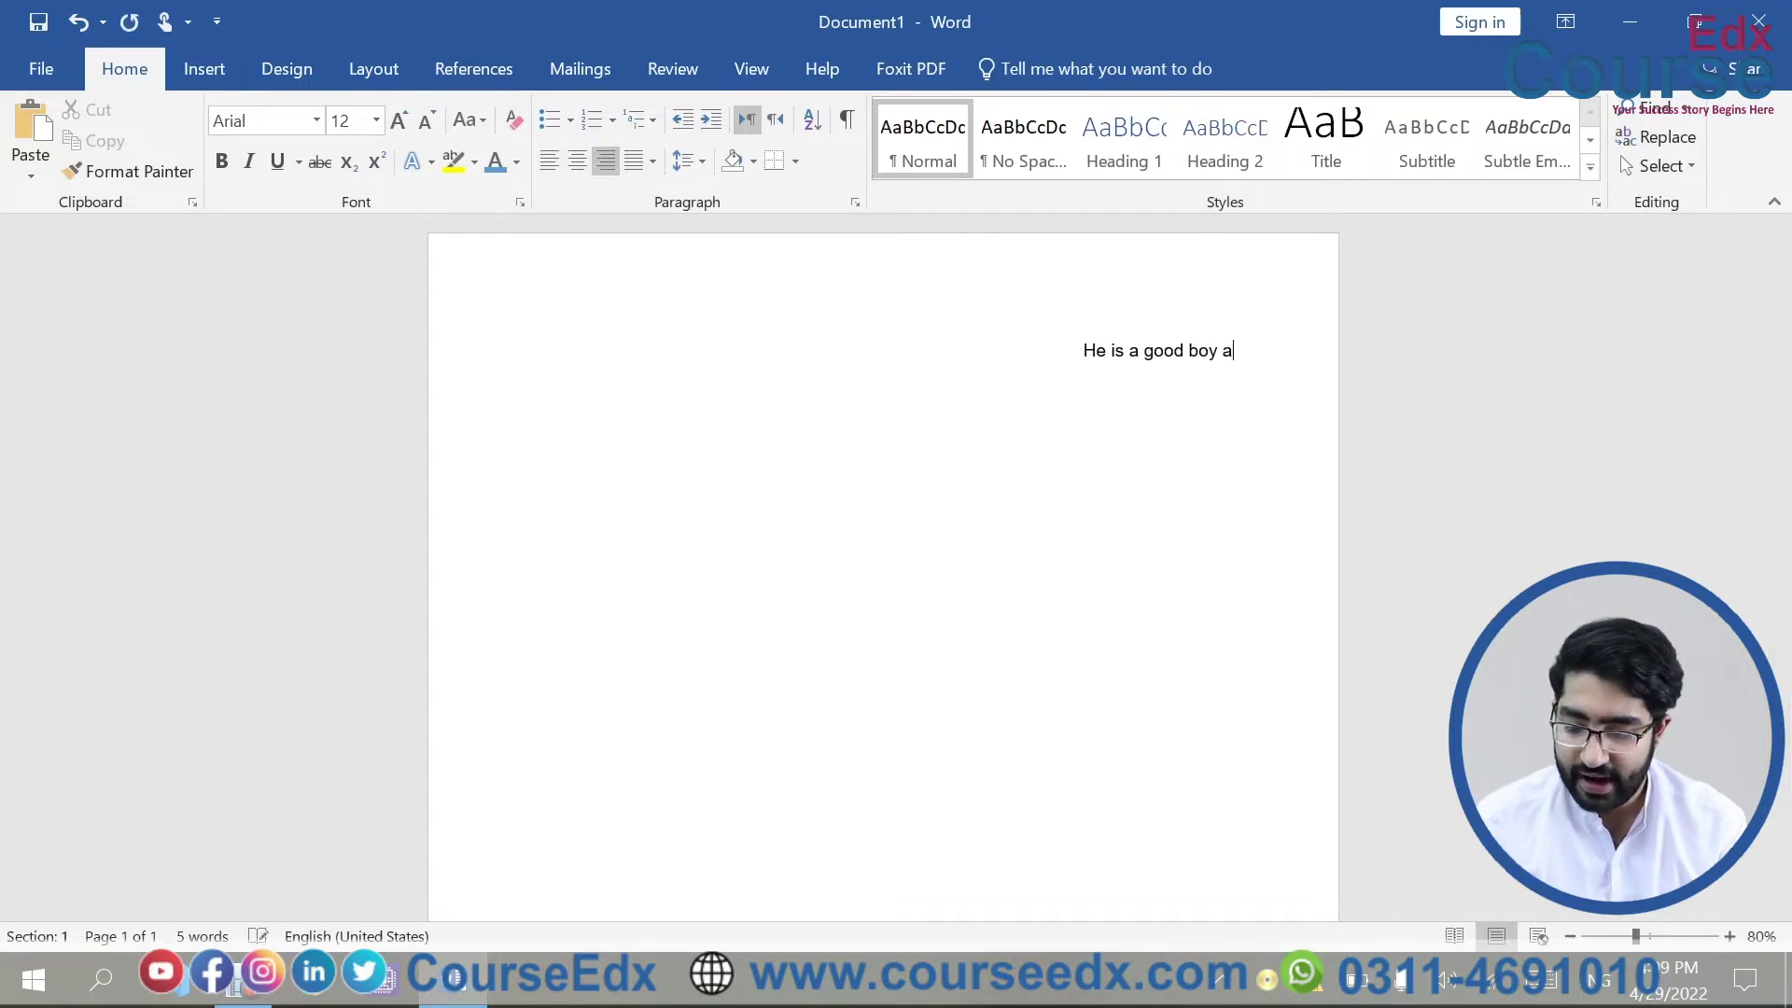
type("he is lig")
key("BackSpace")
type("ving in pakistan")
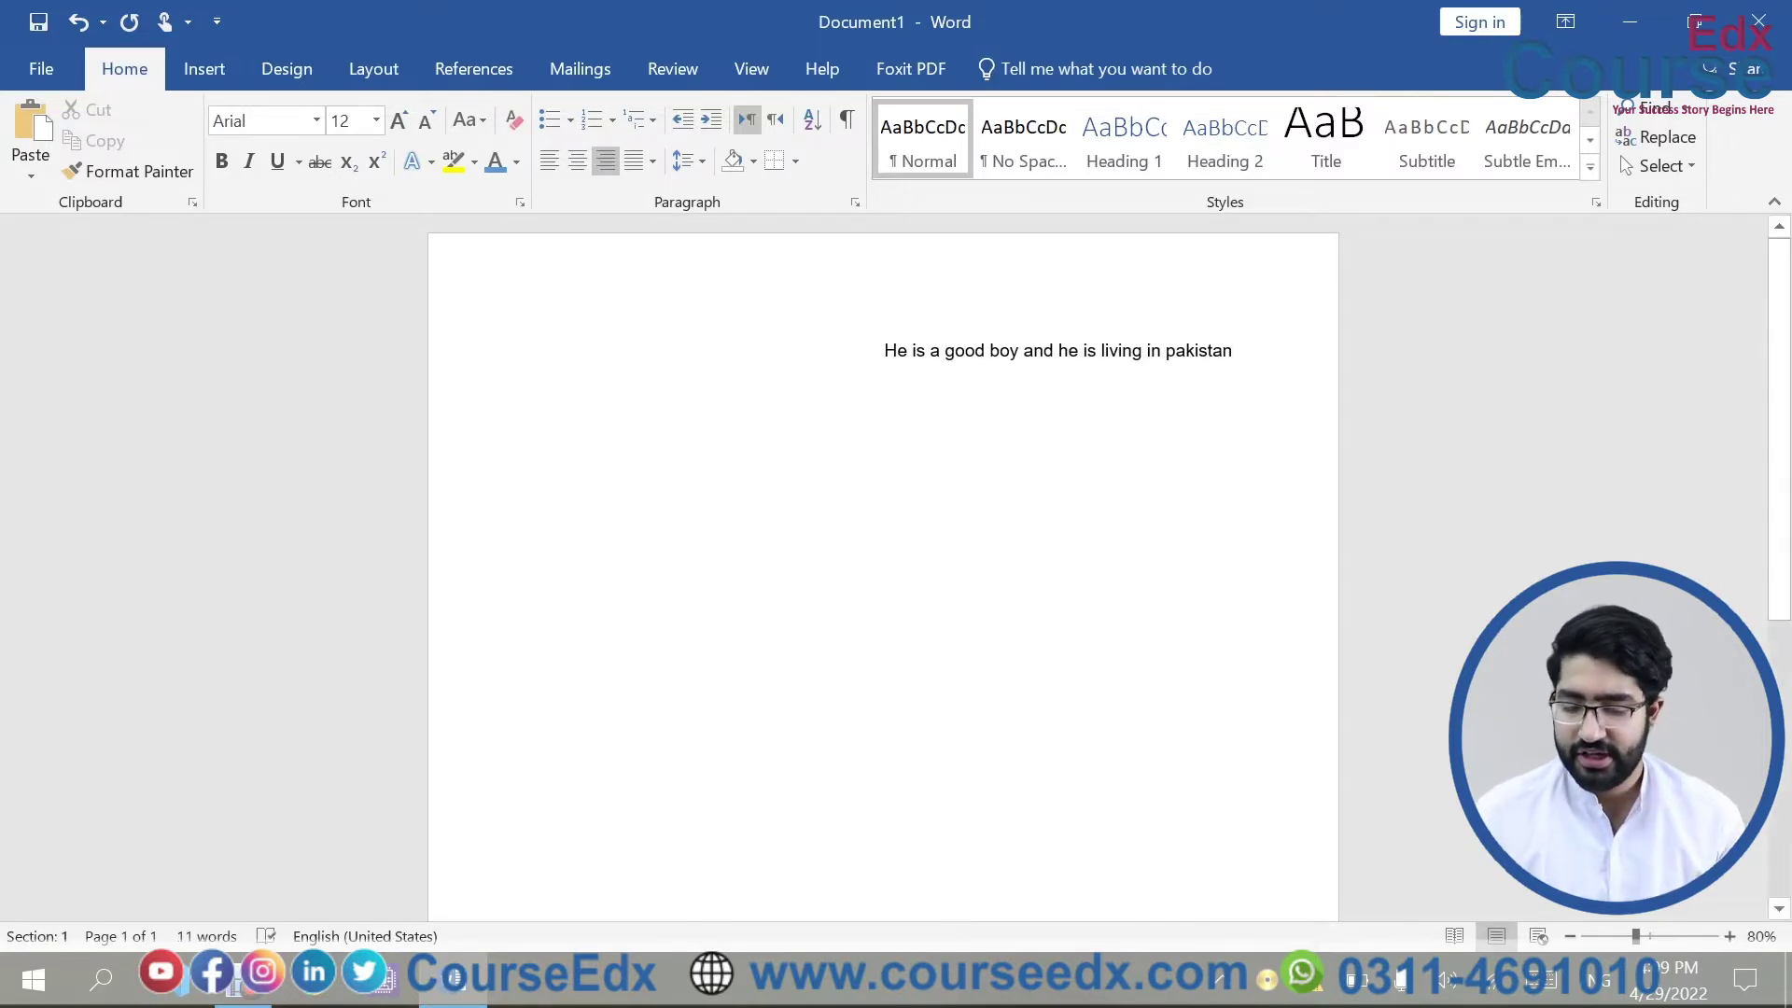
left_click_drag(884, 351, 1235, 351)
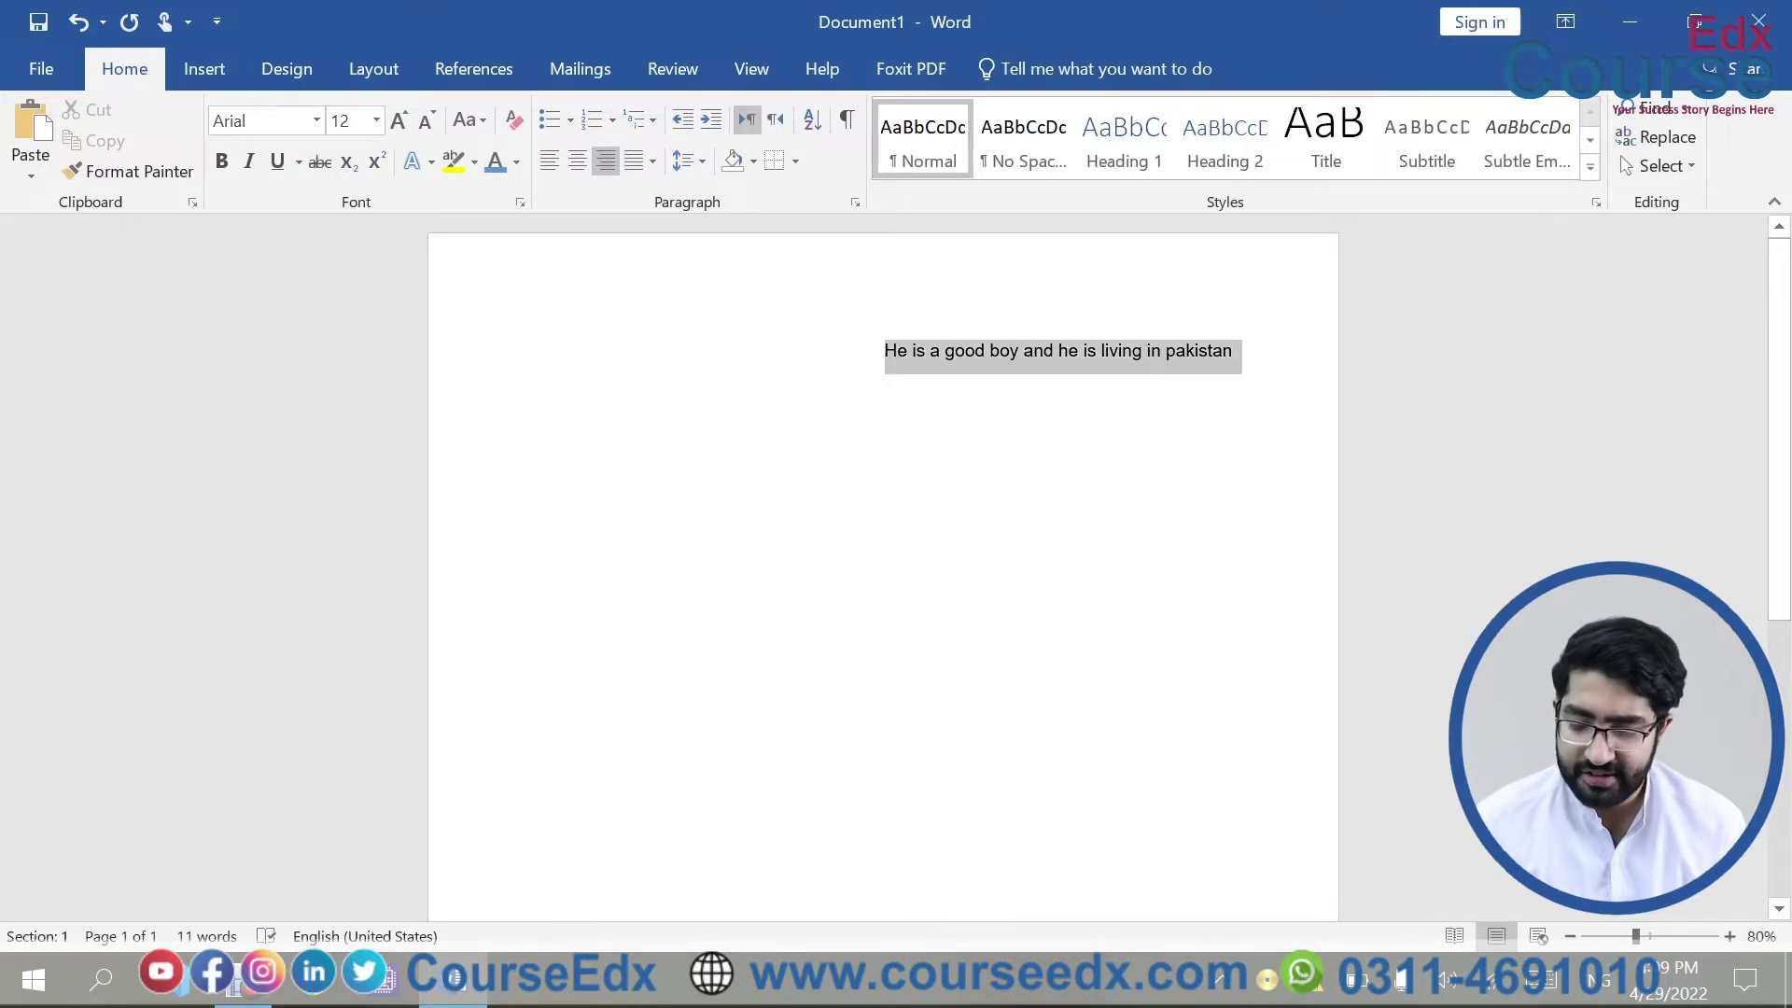
key("BackSpace")
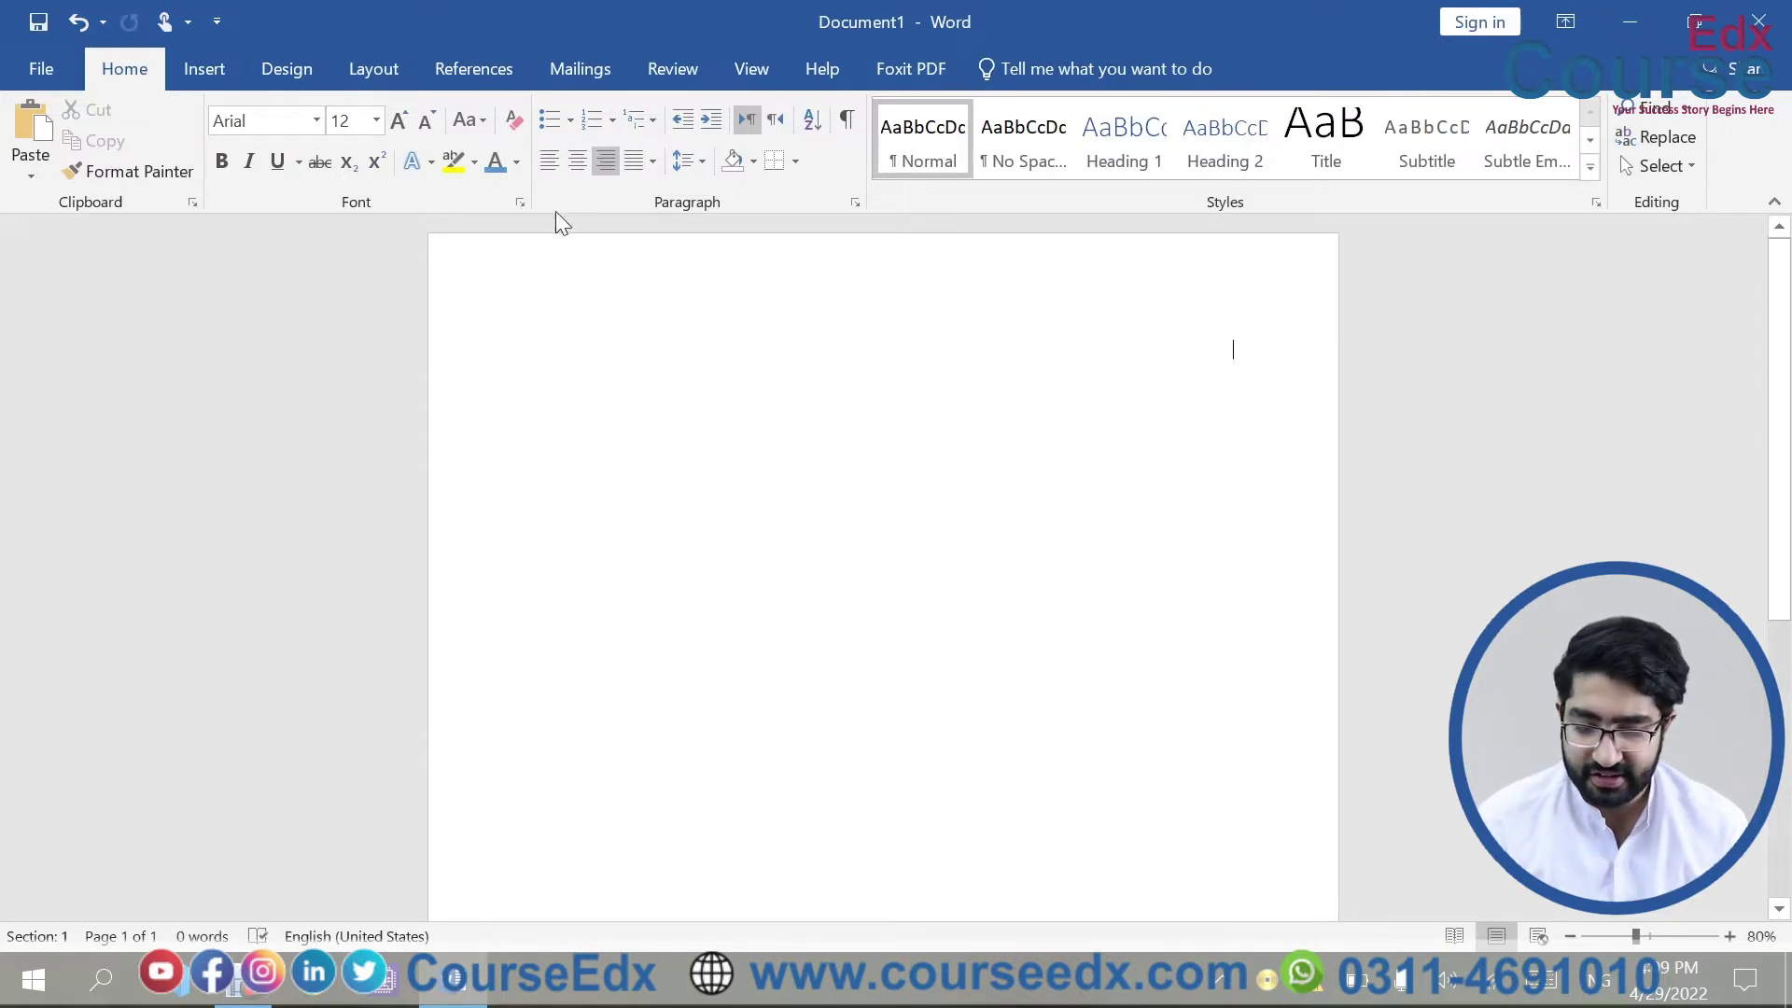
left_click(550, 163)
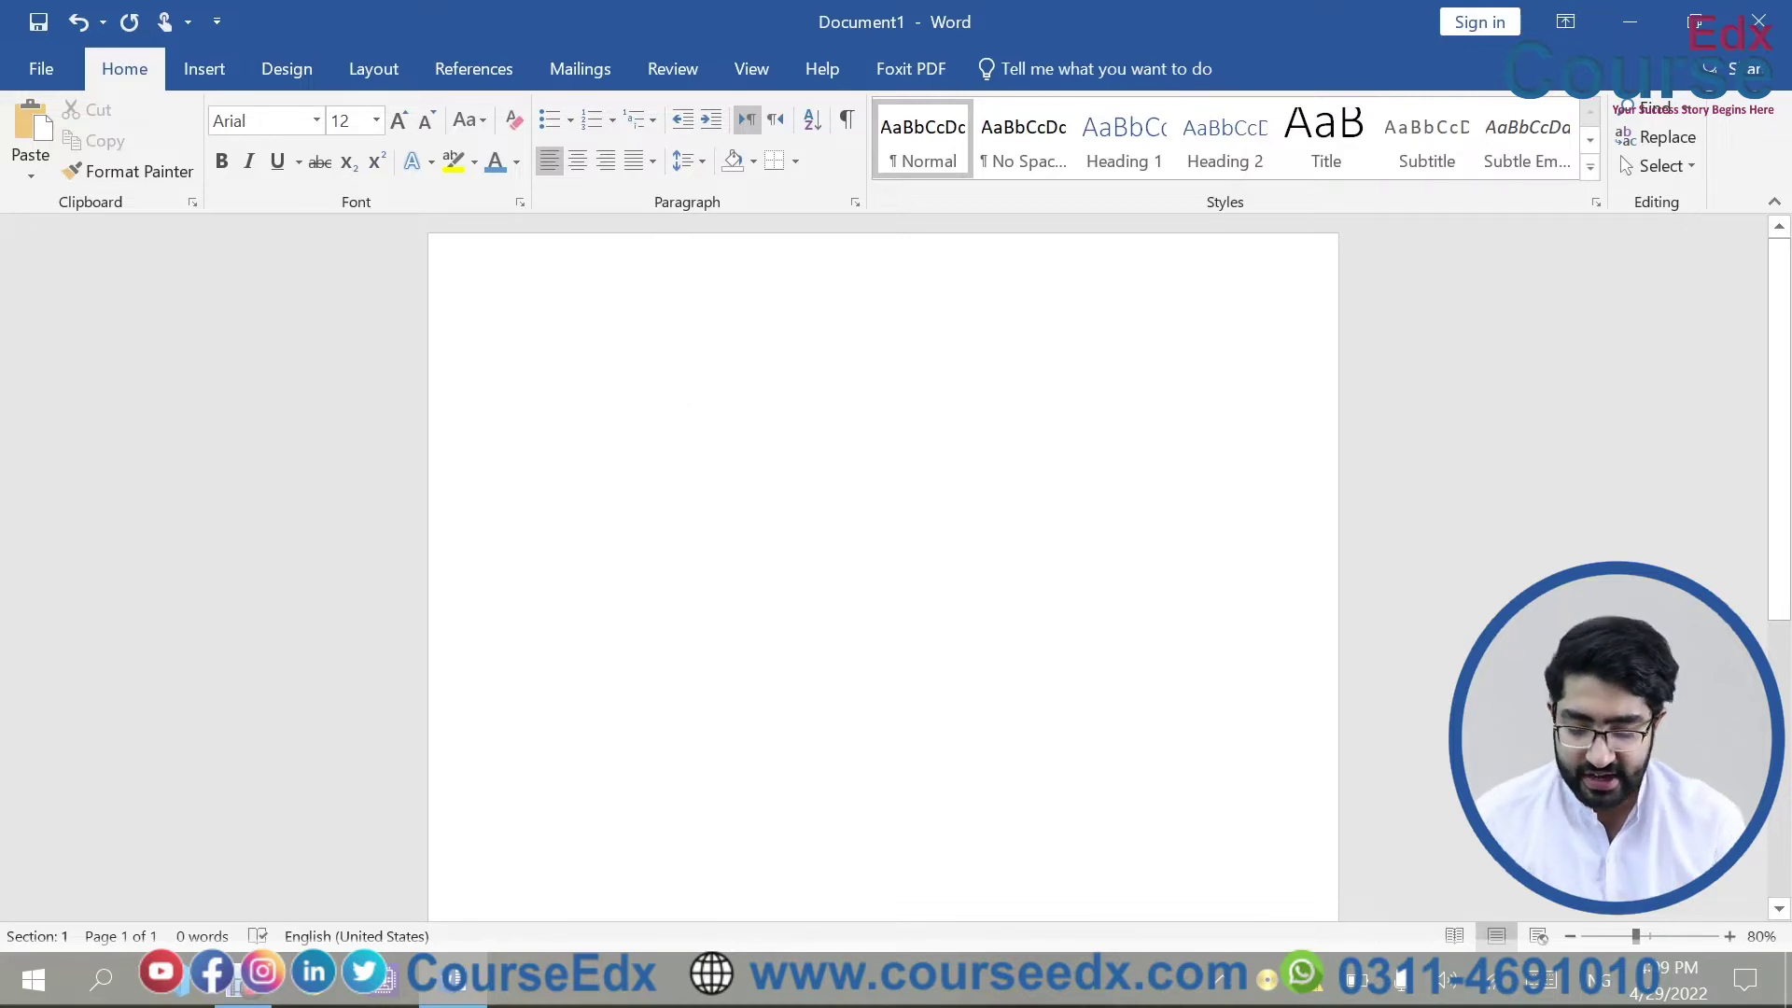
Step: Regenerate the =rand() paragraphs and indent the first paragraph four steps
type("=rand(")
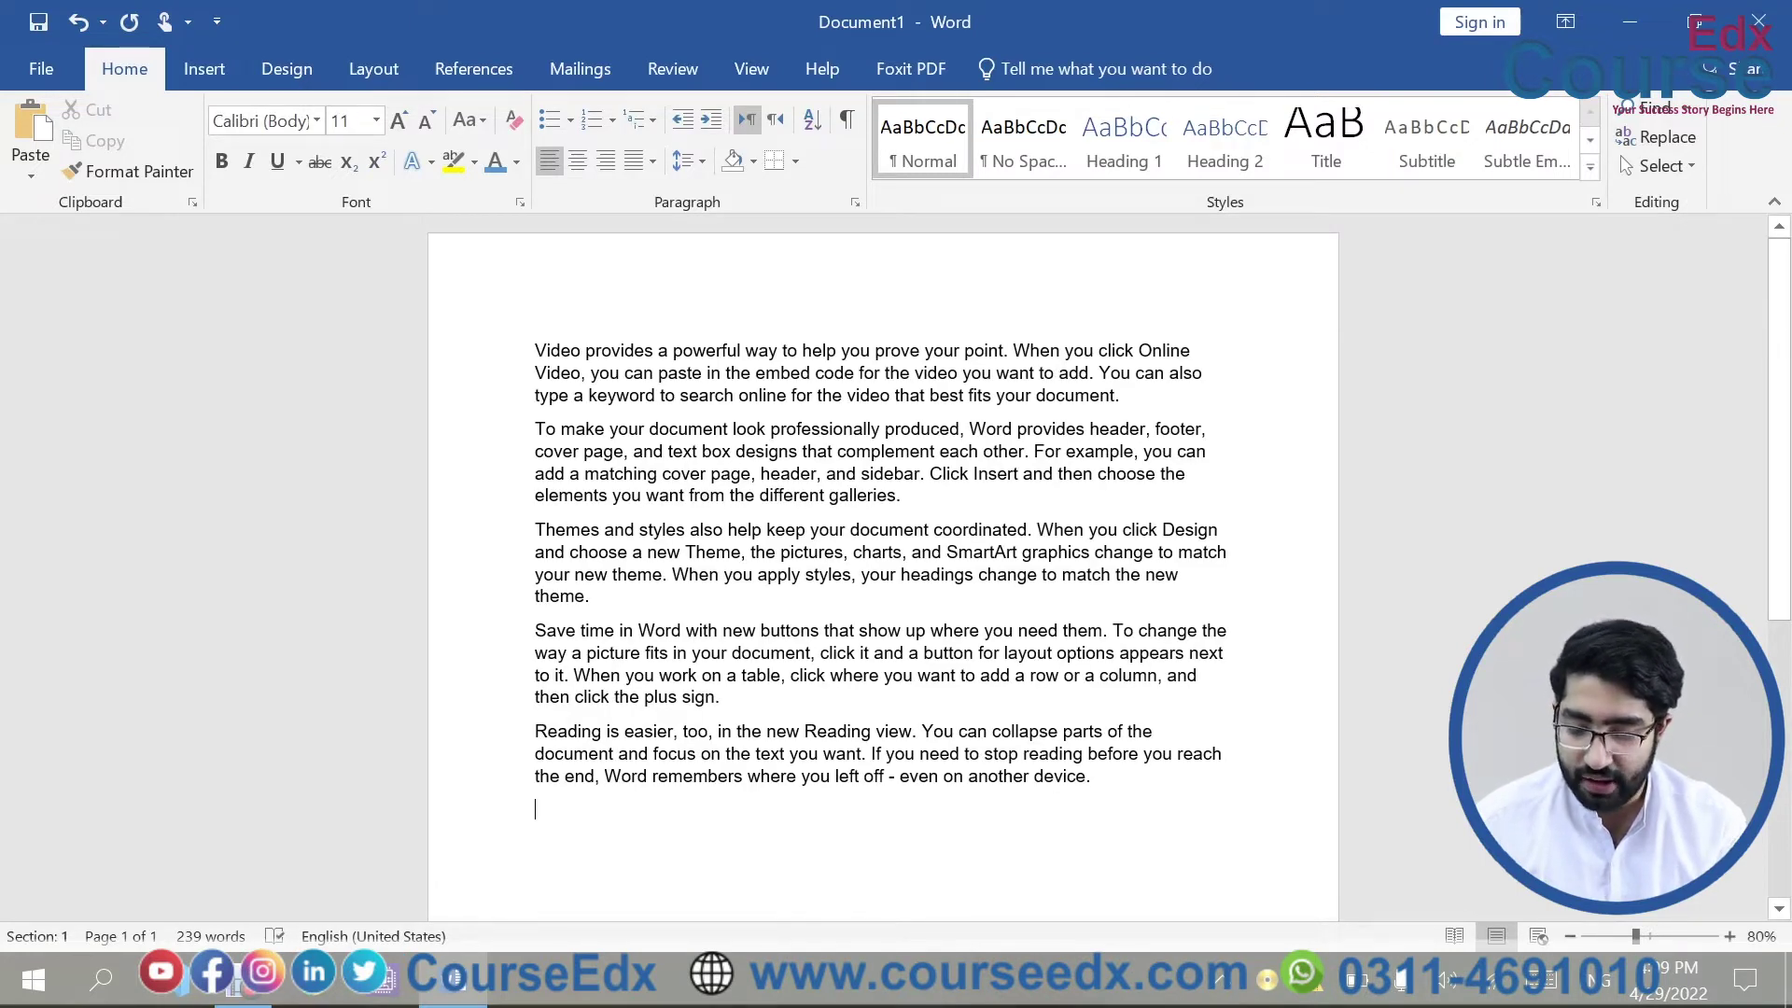
left_click_drag(1125, 394, 535, 350)
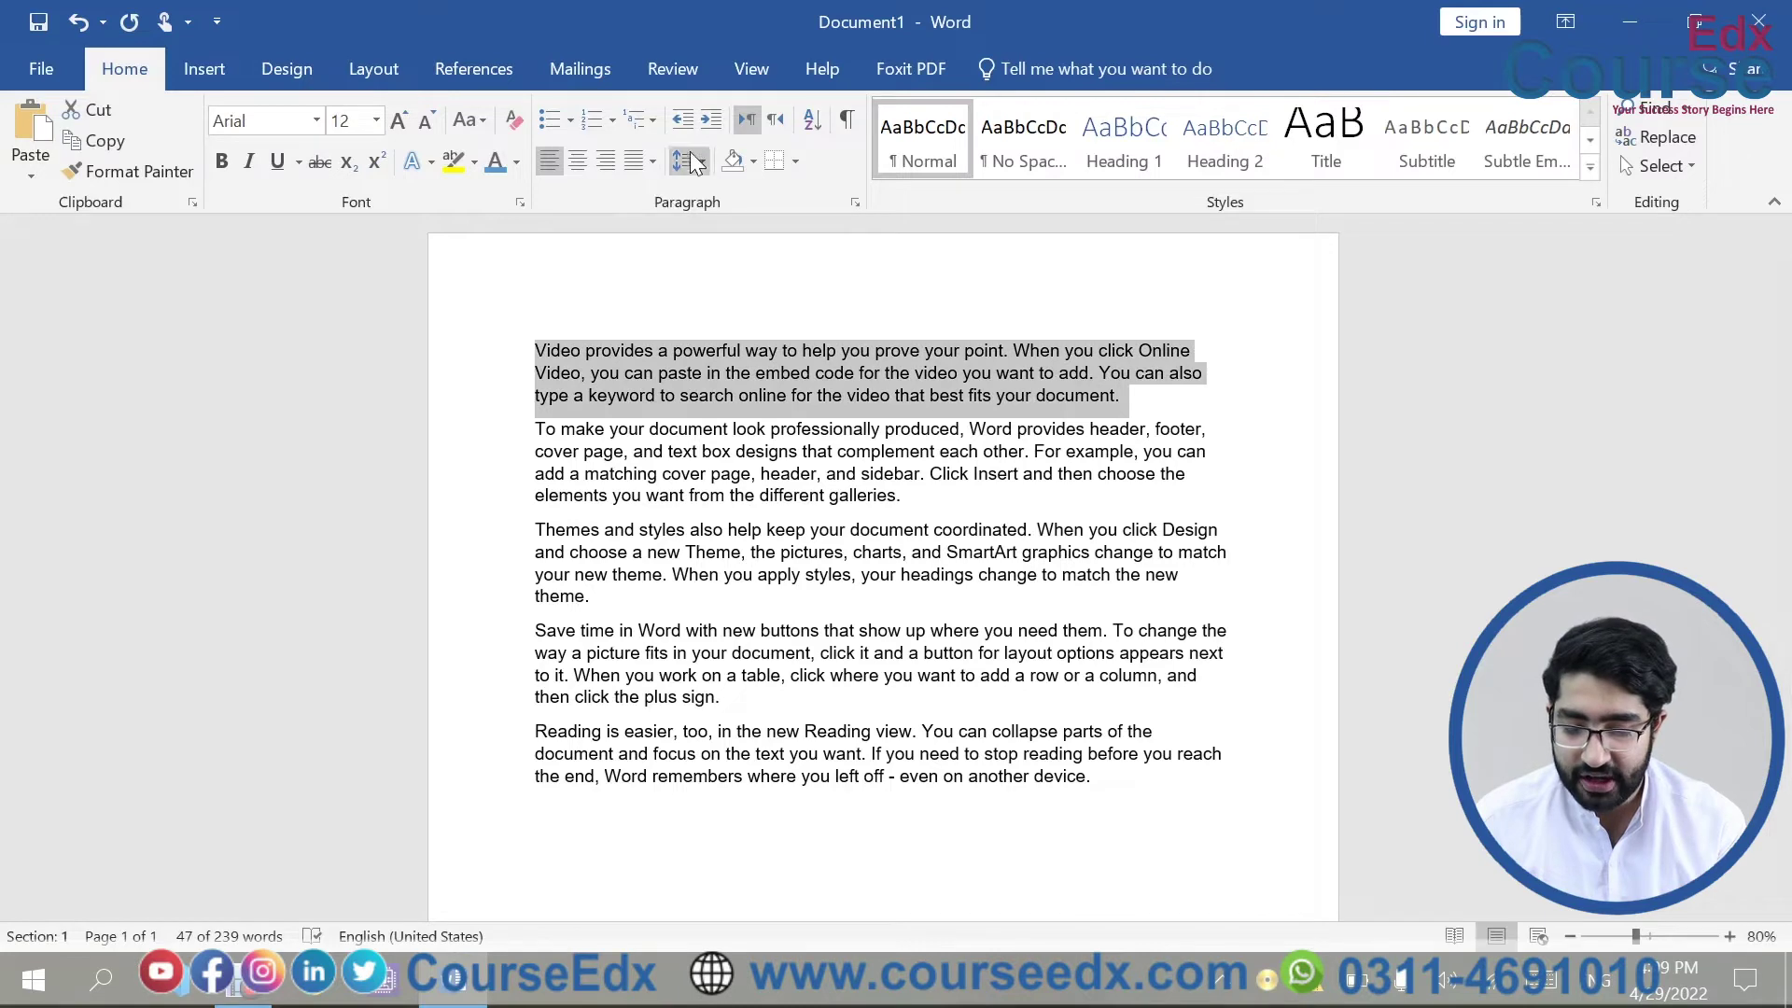
left_click(712, 121)
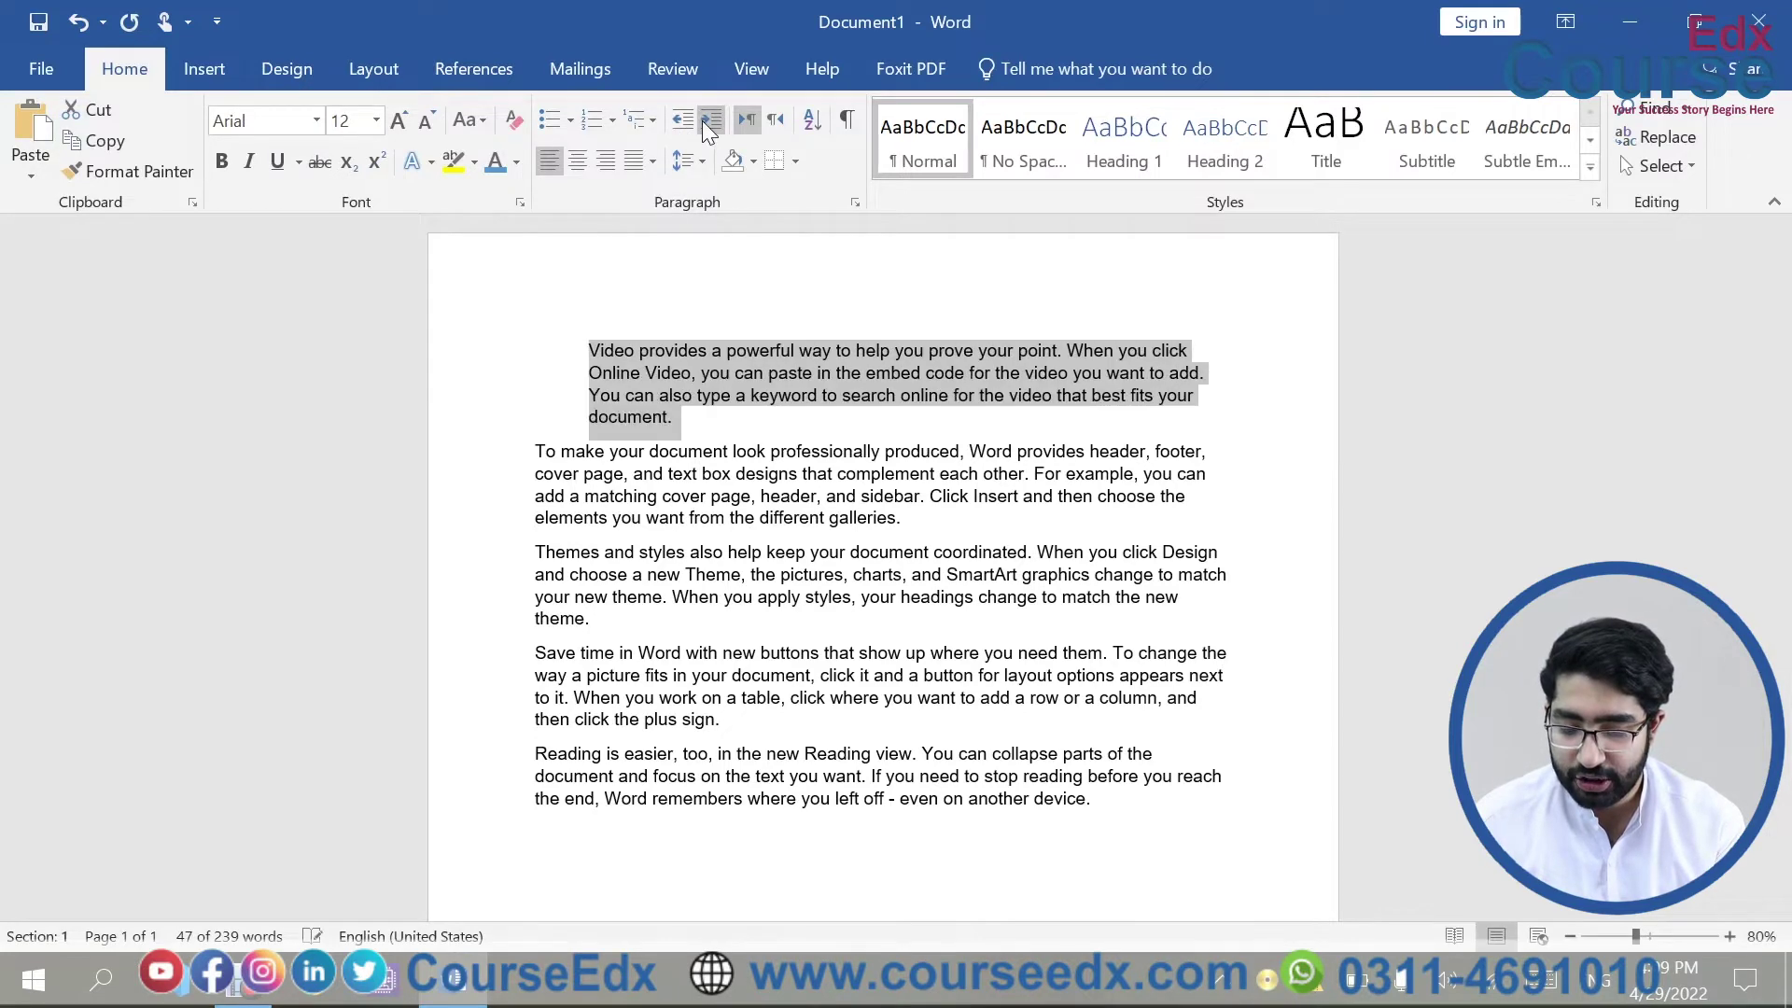
left_click(711, 120)
left_click(712, 120)
left_click(711, 120)
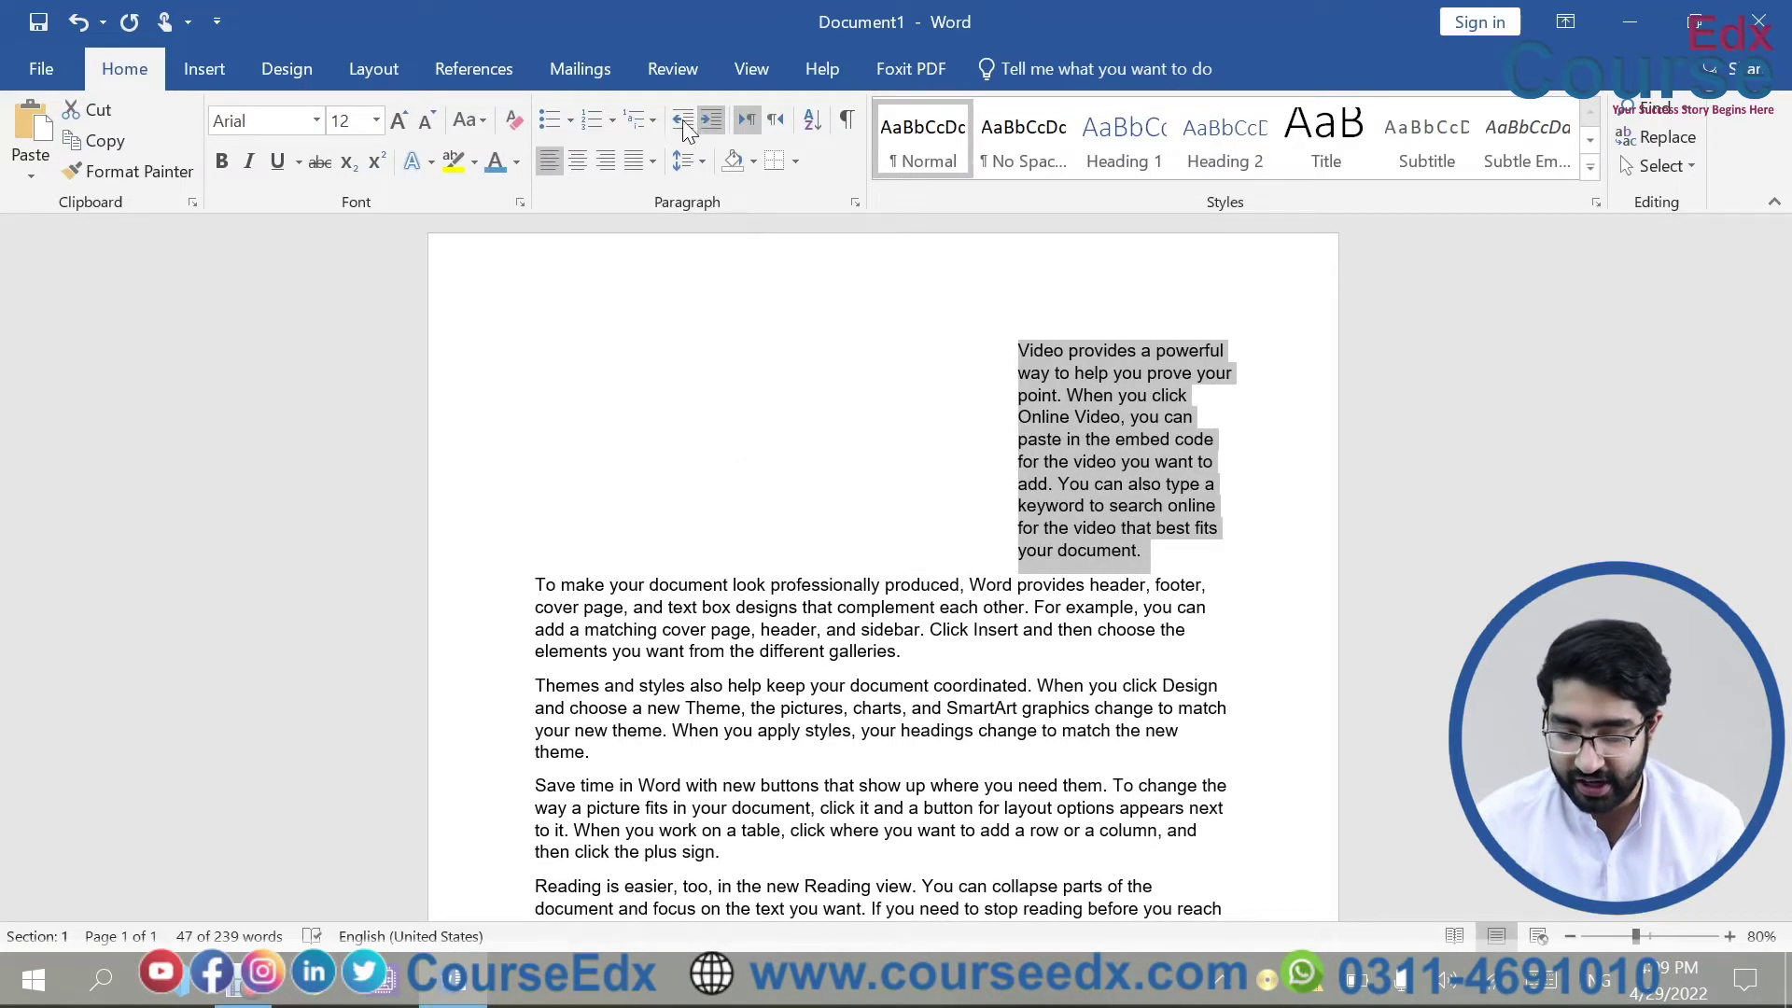
Step: Decrease the first paragraph's indent three steps back toward the margin
left_click(687, 116)
left_click(687, 116)
left_click(687, 117)
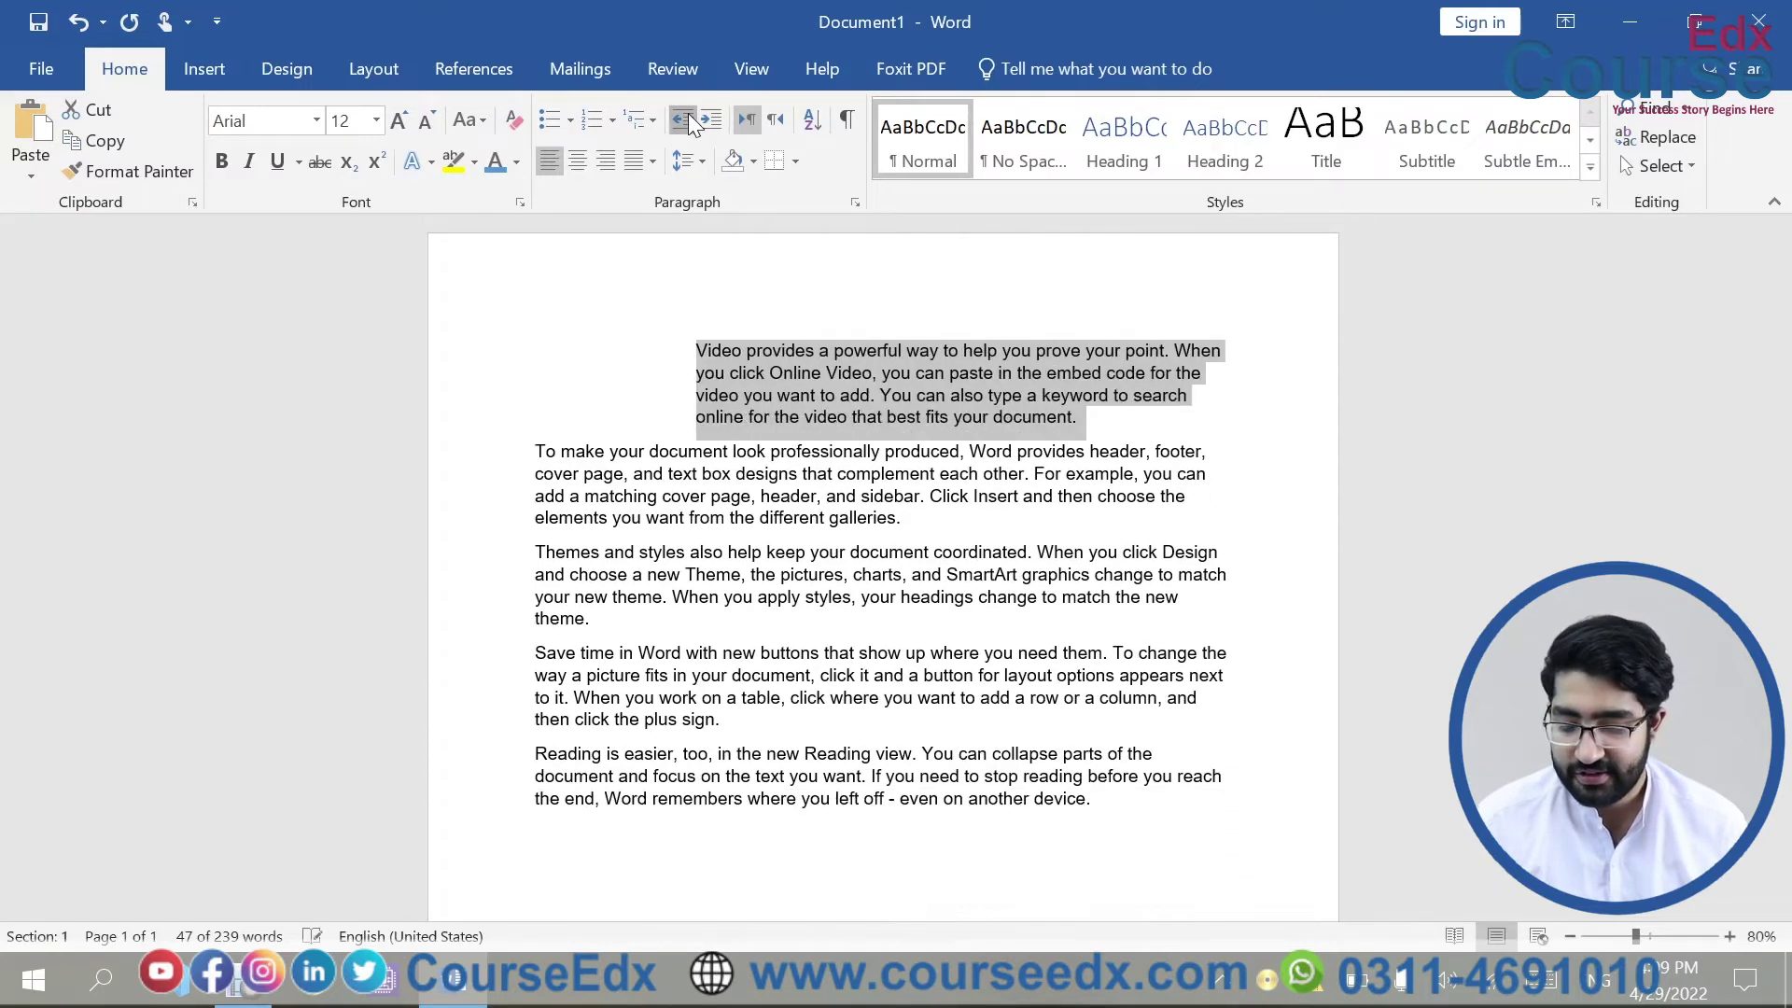
left_click(687, 116)
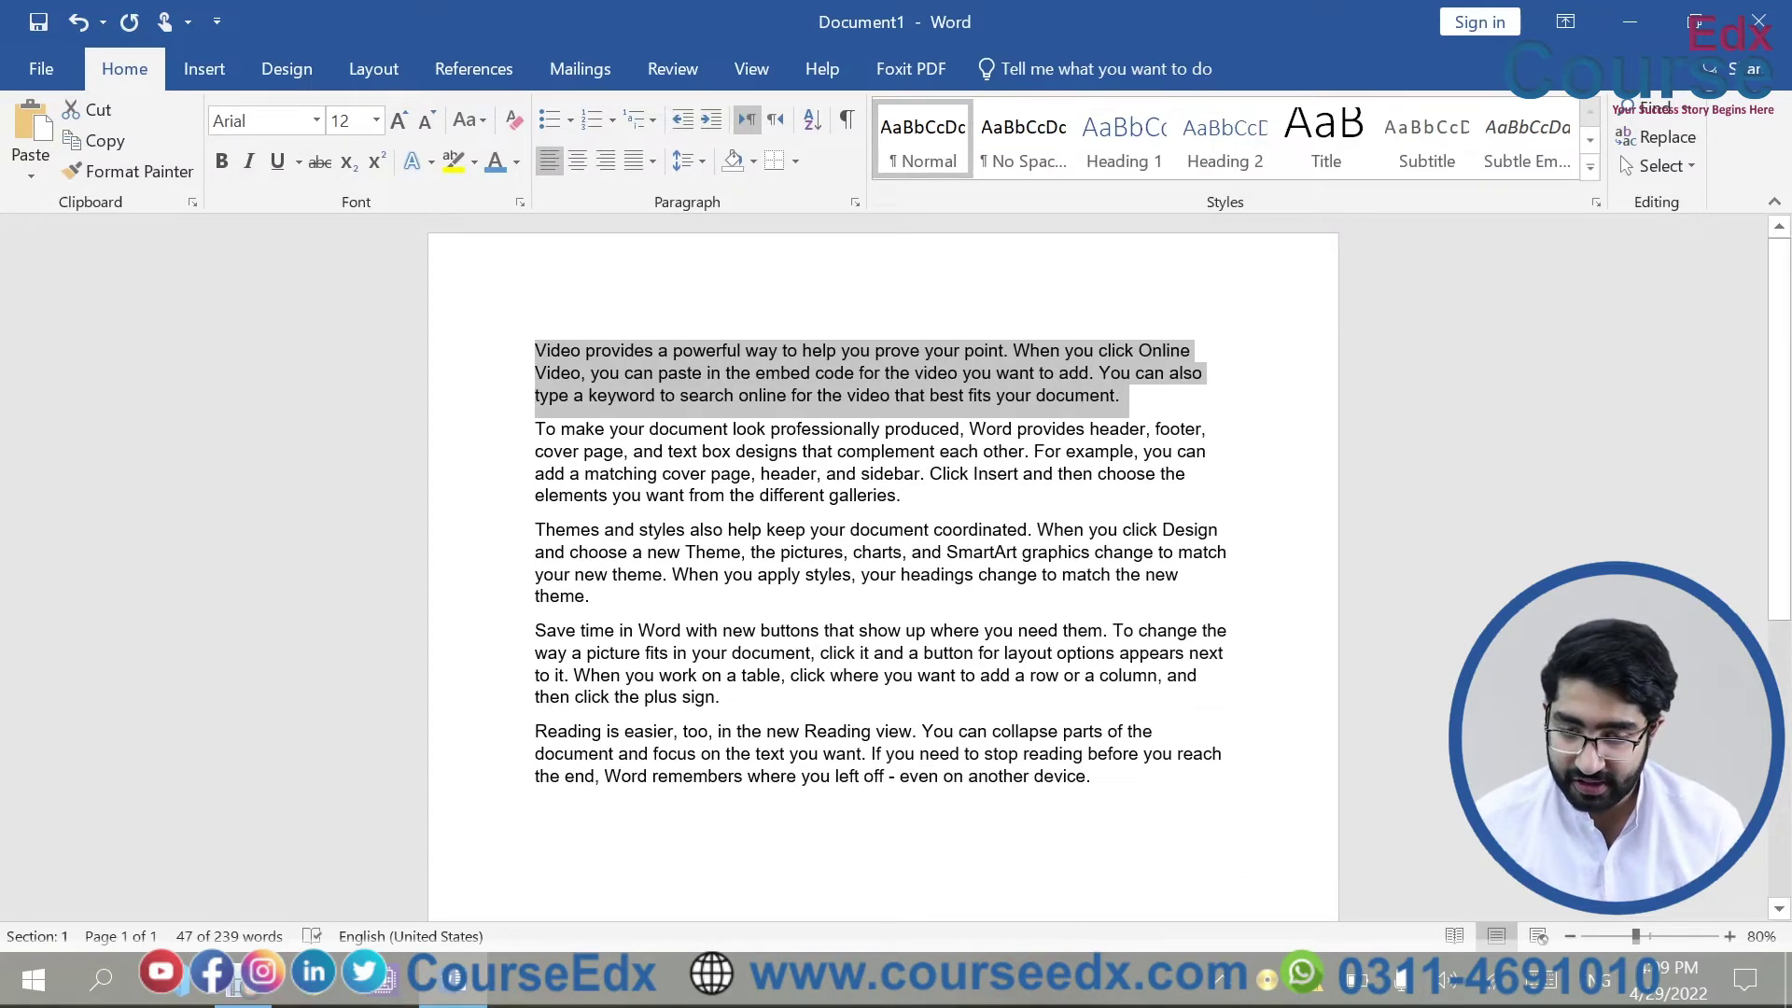
Step: Adjust the first paragraph's indent with Ctrl+M and Ctrl+Shift+M, then preview 1.5 line spacing
key("ctrl+m")
key("ctrl+m")
key("ctrl+m")
key("ctrl+m")
key("ctrl+m")
key("ctrl+m")
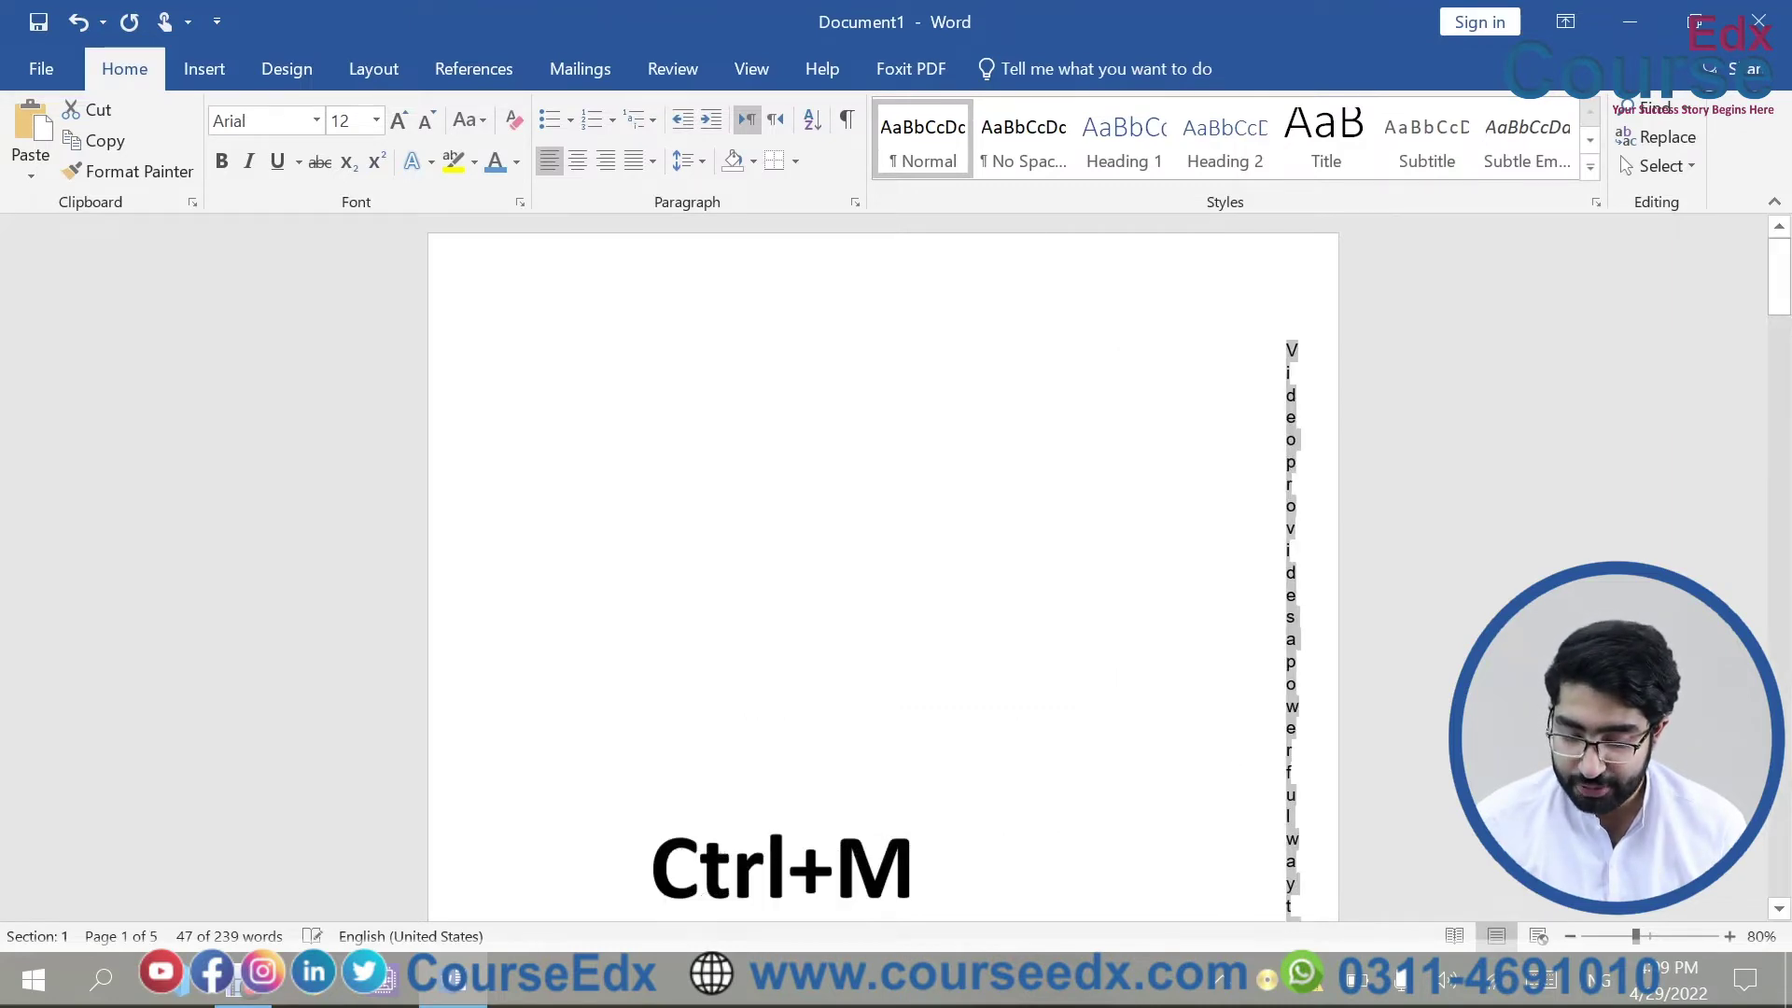
key("ctrl+shift+m")
key("ctrl+shift+m")
key("ctrl+shift+m")
key("ctrl+shift+m")
key("ctrl+shift+m")
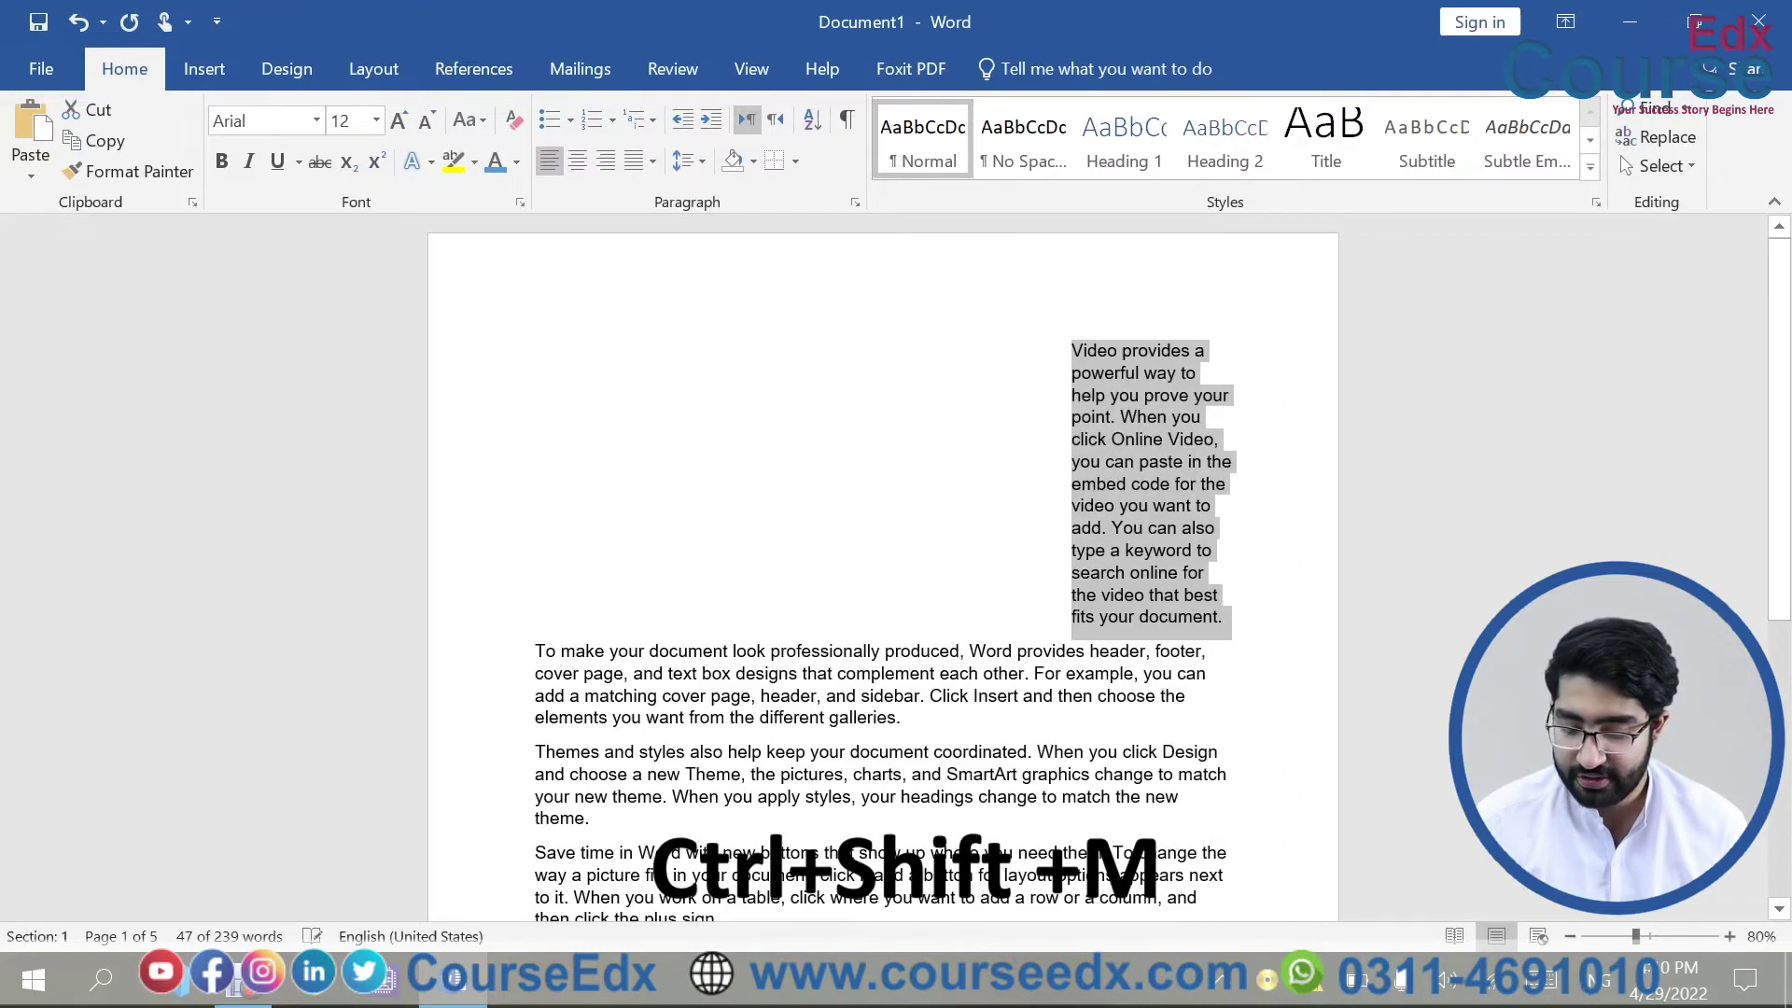
key("ctrl+shift+m")
key("ctrl+shift+m")
key("ctrl+shift+m")
key("ctrl+shift+m")
key("ctrl+shift+m")
key("ctrl+shift+m")
key("ctrl+shift+m")
key("ctrl+shift+m")
key("ctrl+shift+m")
key("ctrl+shift+m")
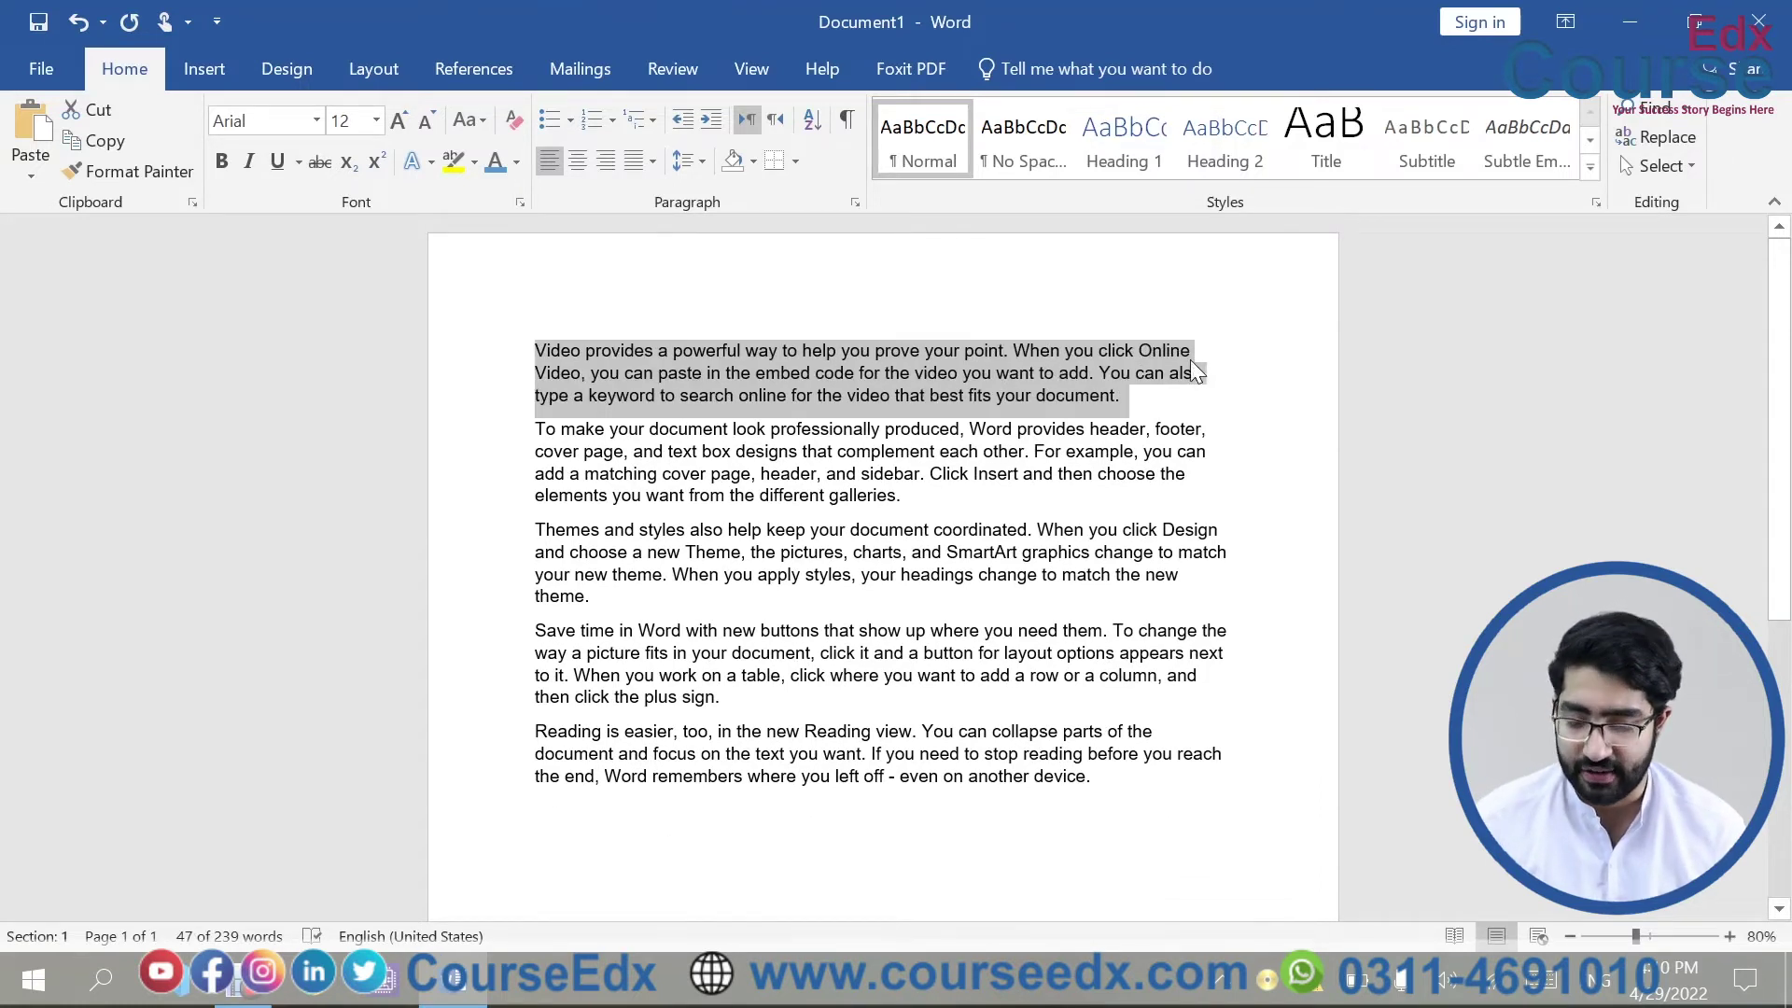
left_click(702, 164)
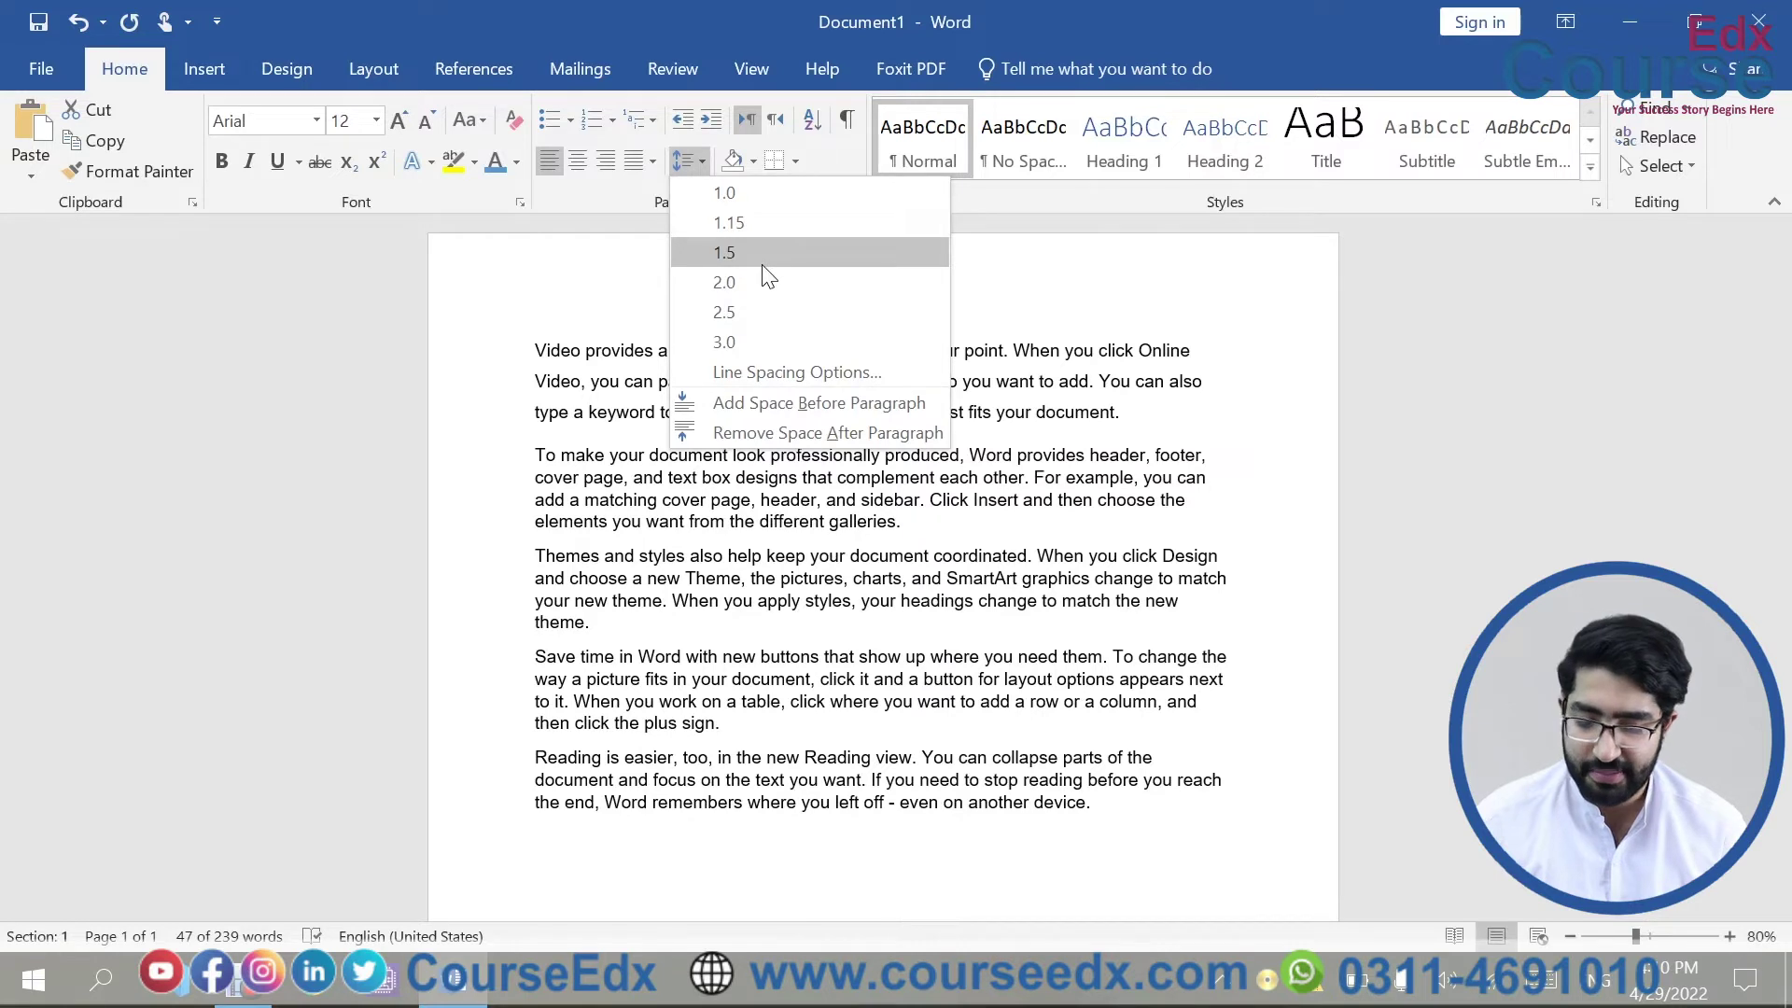
Step: Dismiss the spacing choices without changes and delete all five sample paragraphs
left_click(1155, 429)
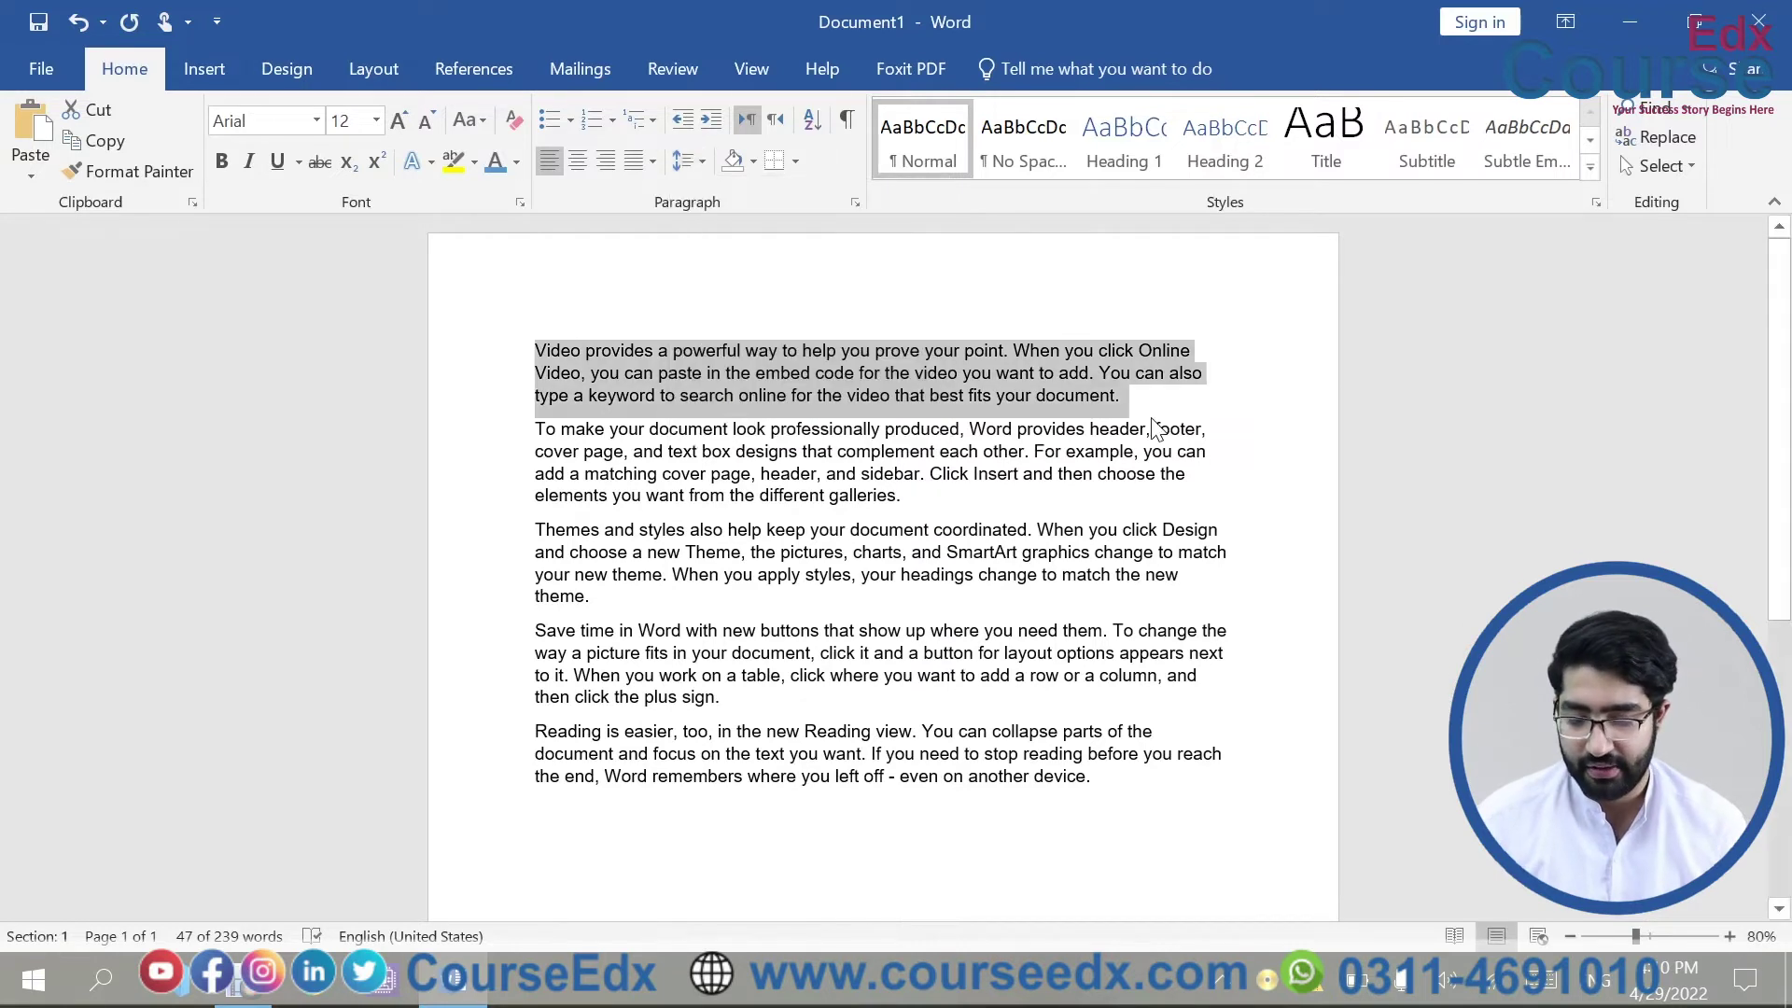
left_click(934, 318)
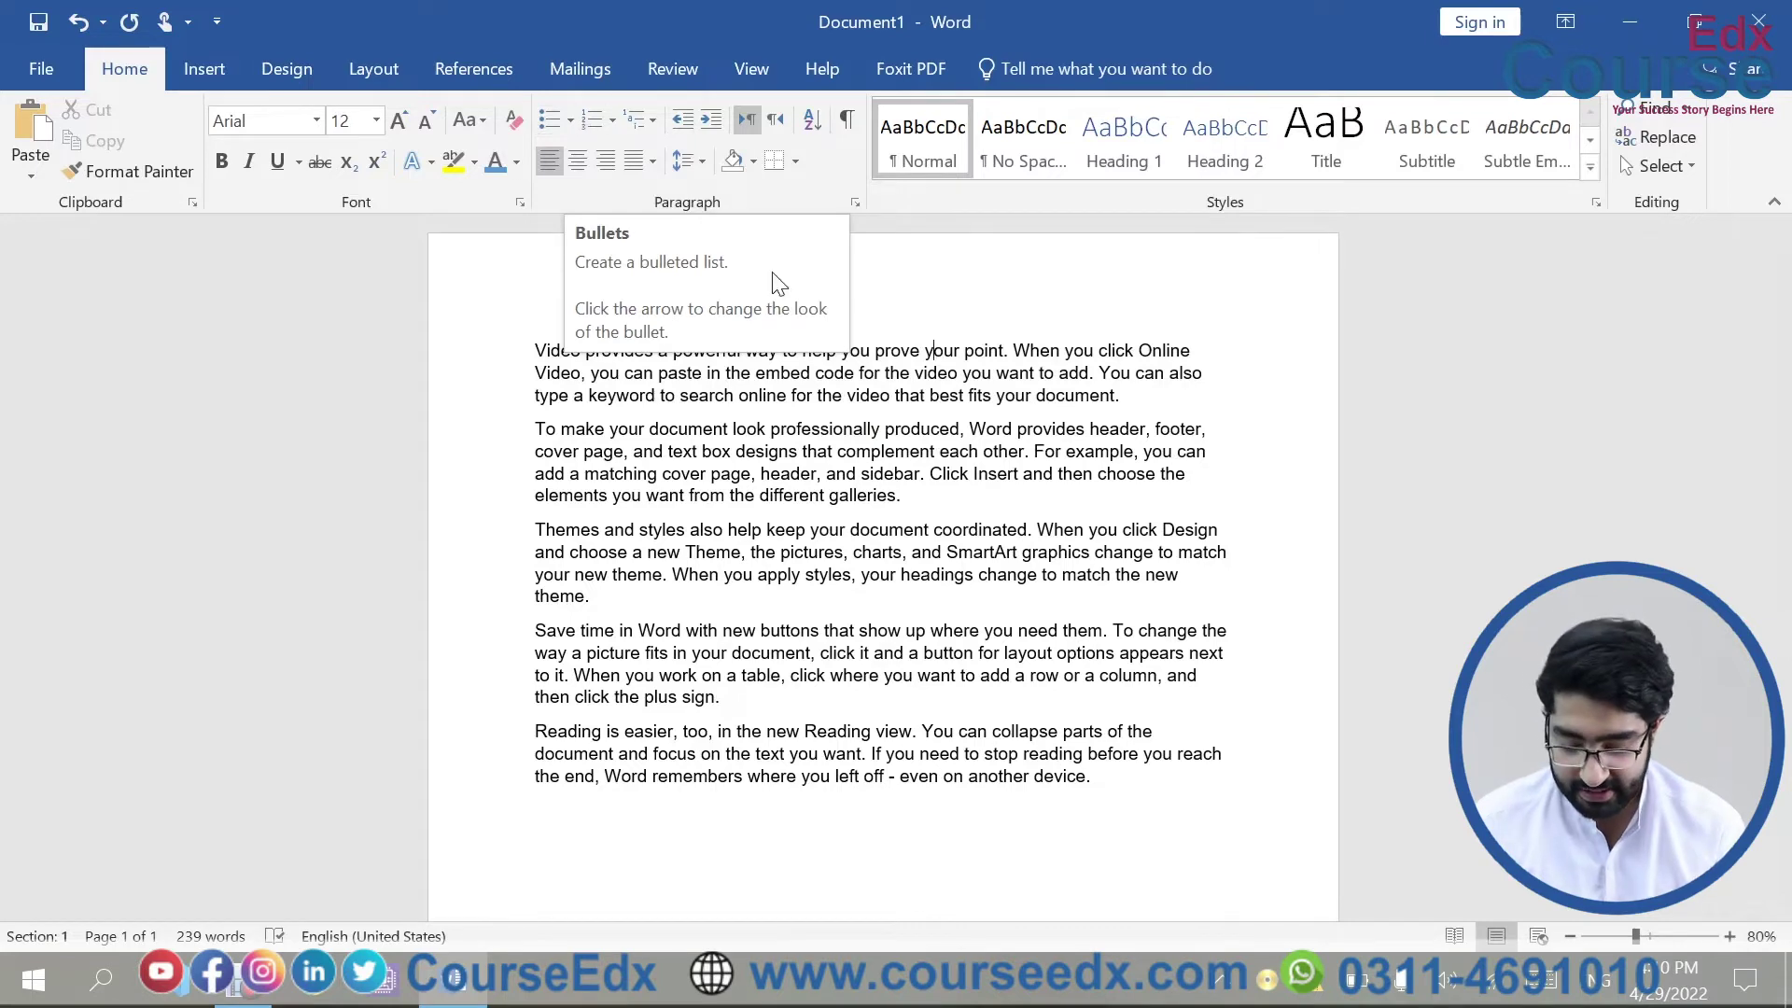
key("ctrl+a")
key("Delete")
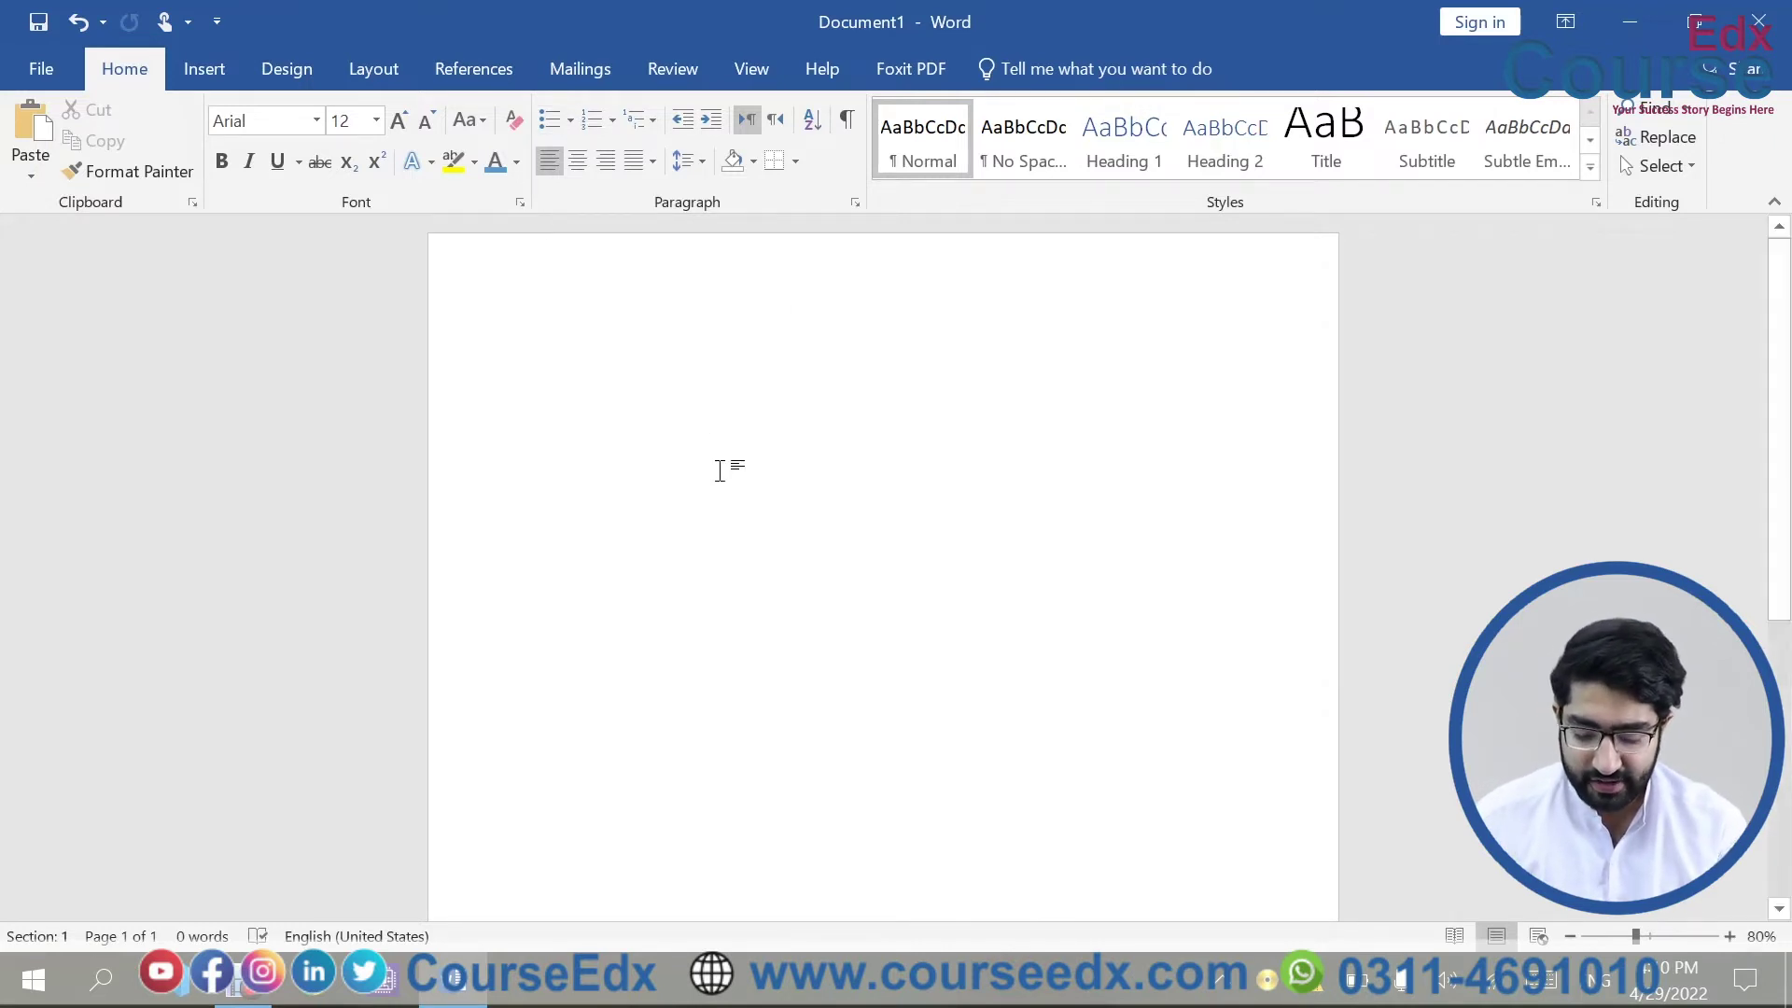
Step: Type a MANGO, BANANA, ONION test list, preview the bullet library, then delete the lines
type("MANGO")
key("Return")
type("BANANA")
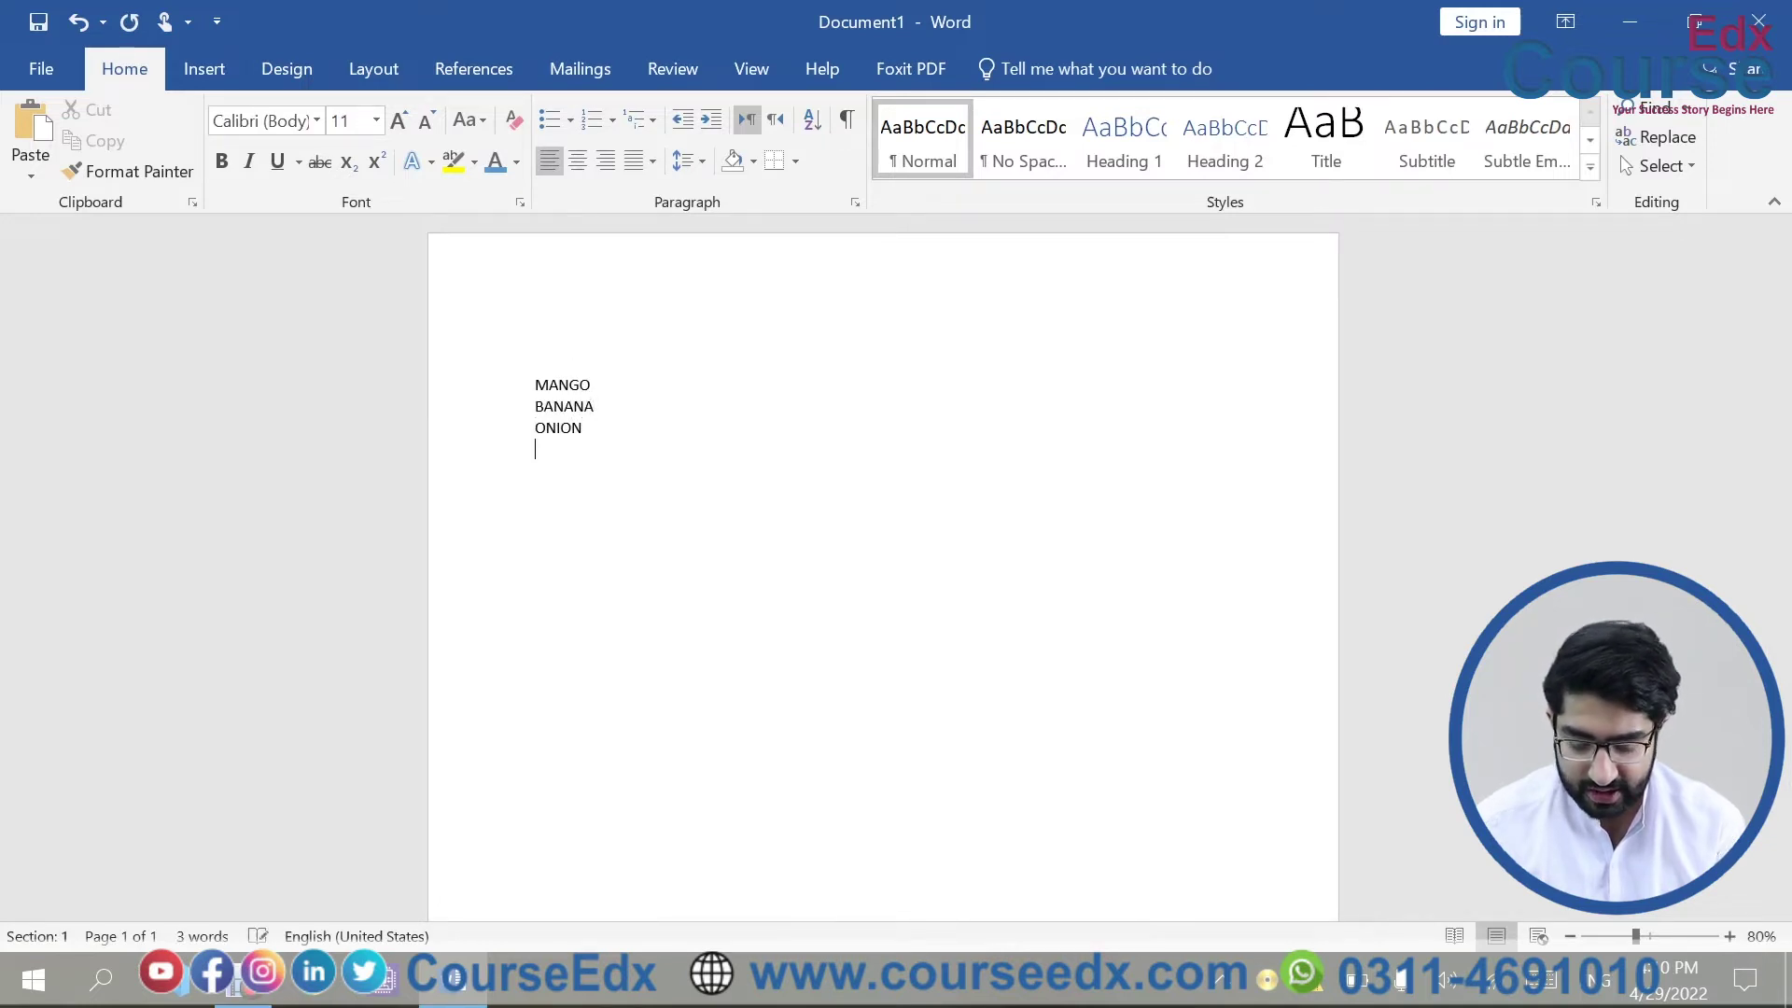
left_click_drag(582, 428, 535, 385)
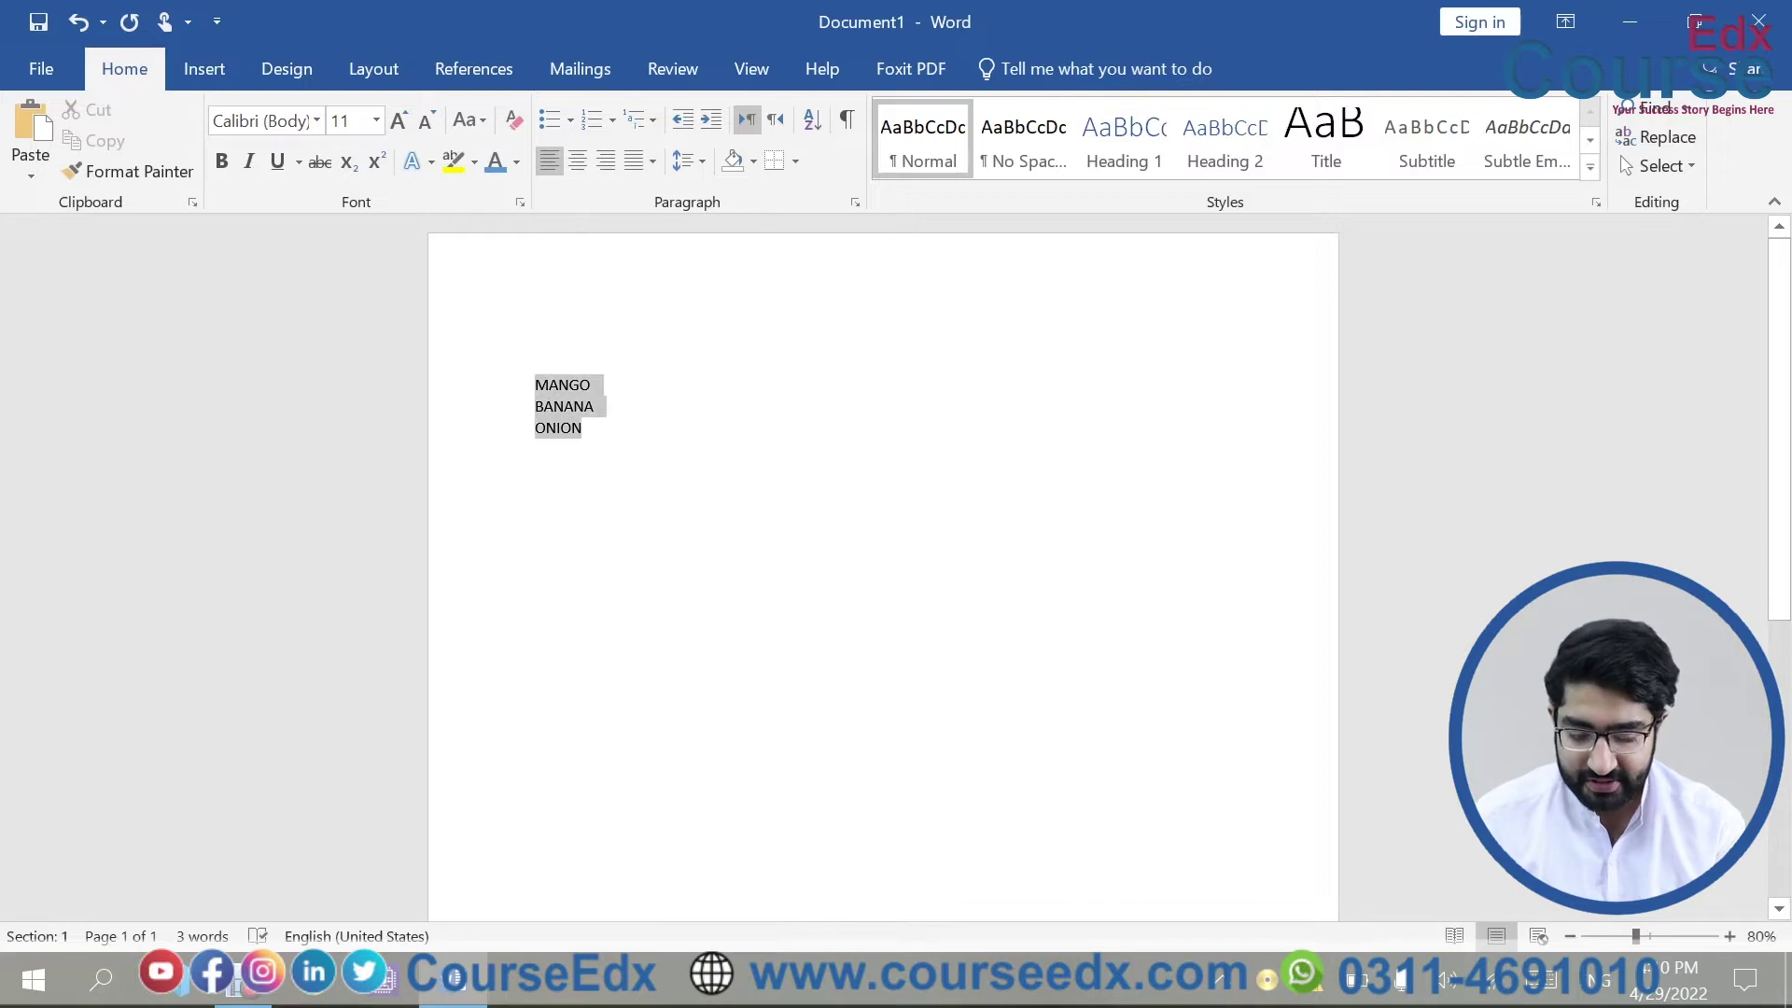
left_click(569, 120)
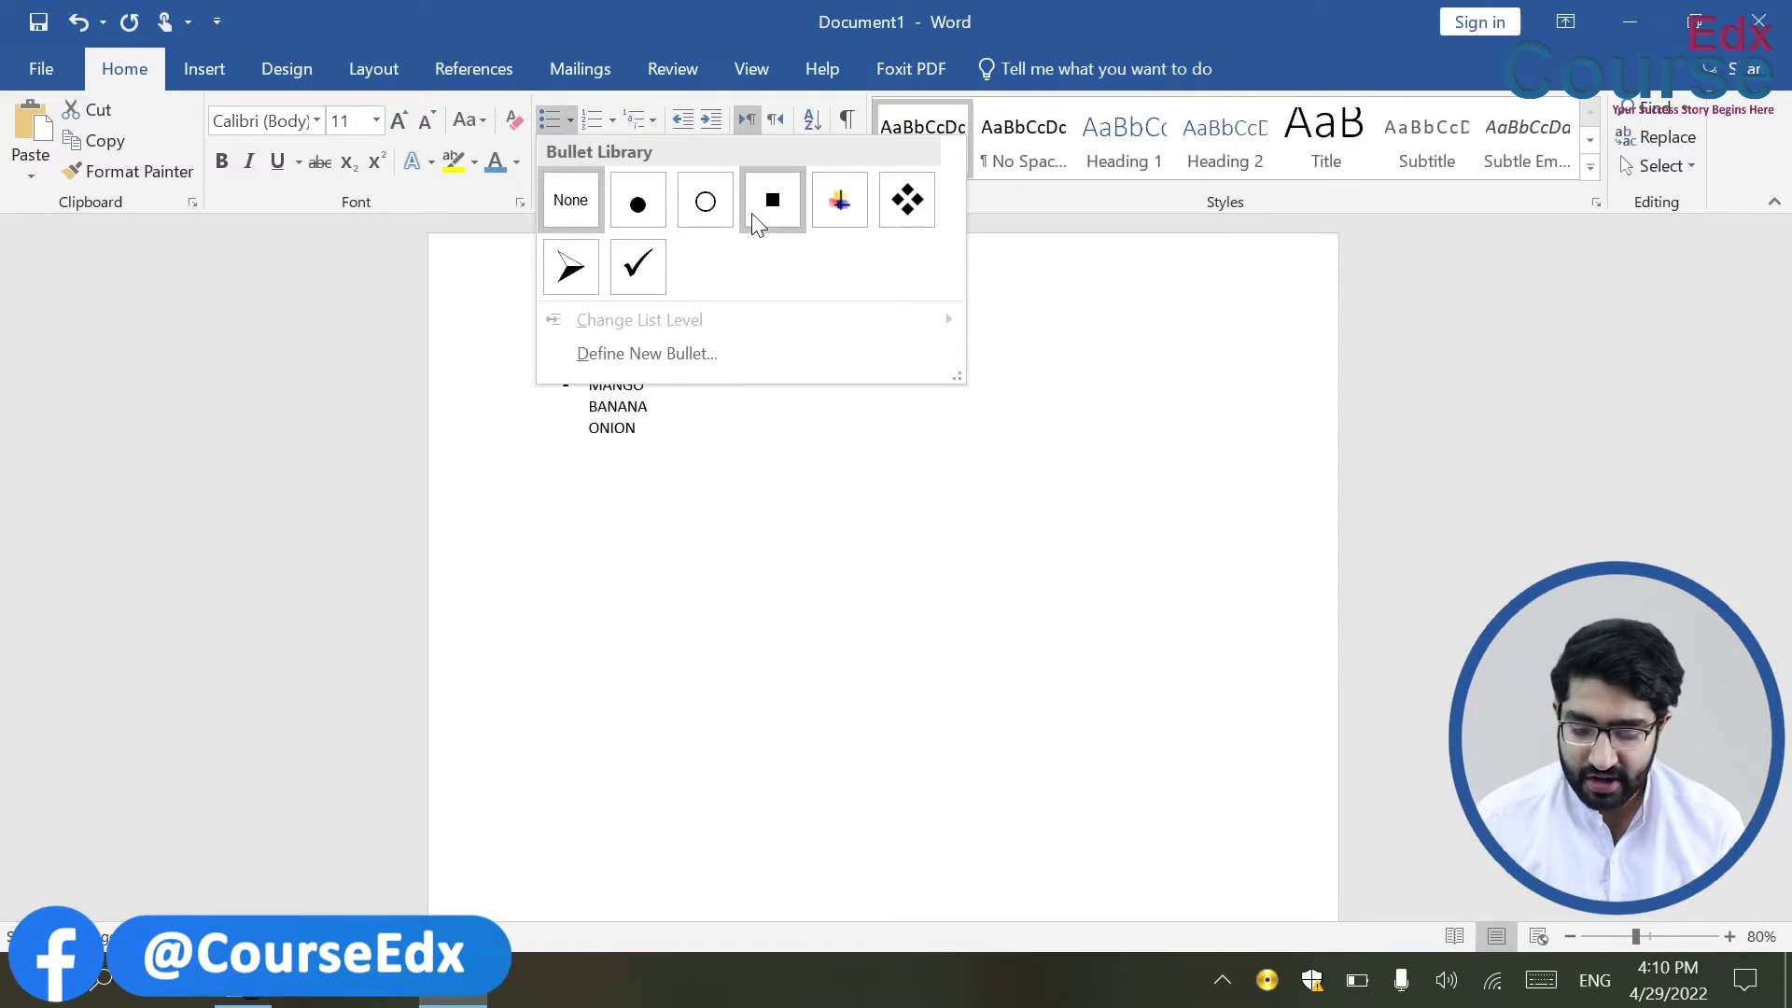
key("Escape")
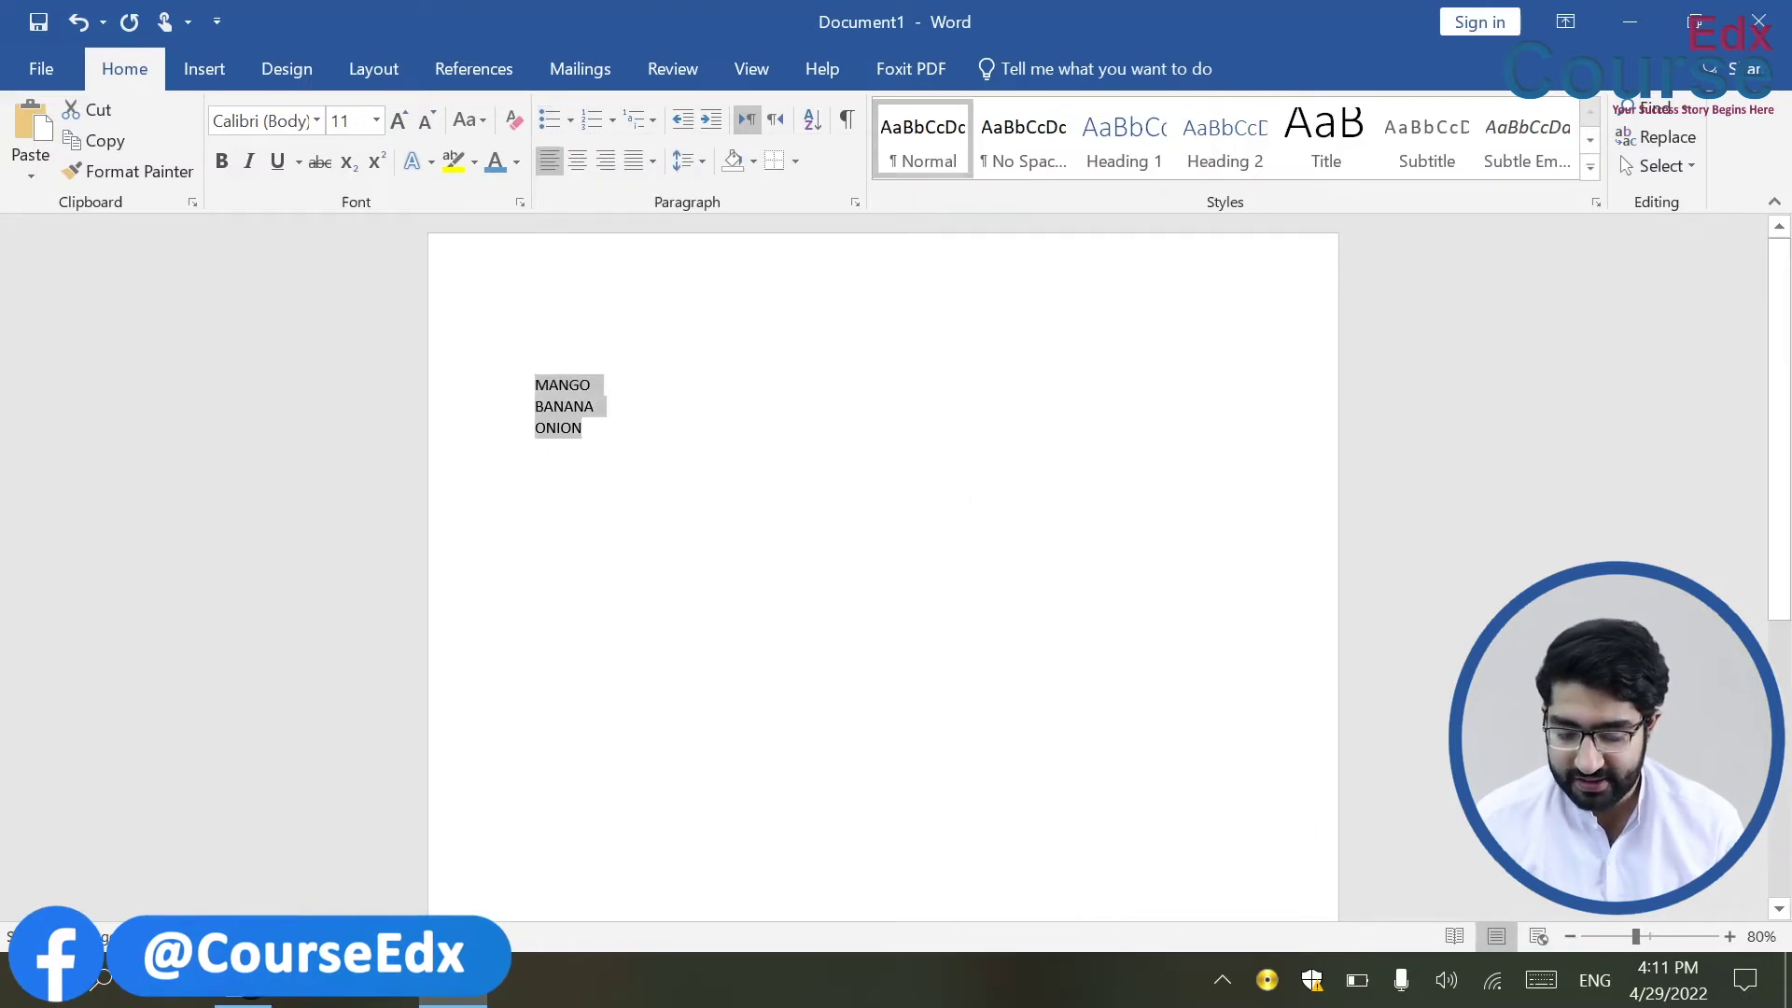
key("Delete")
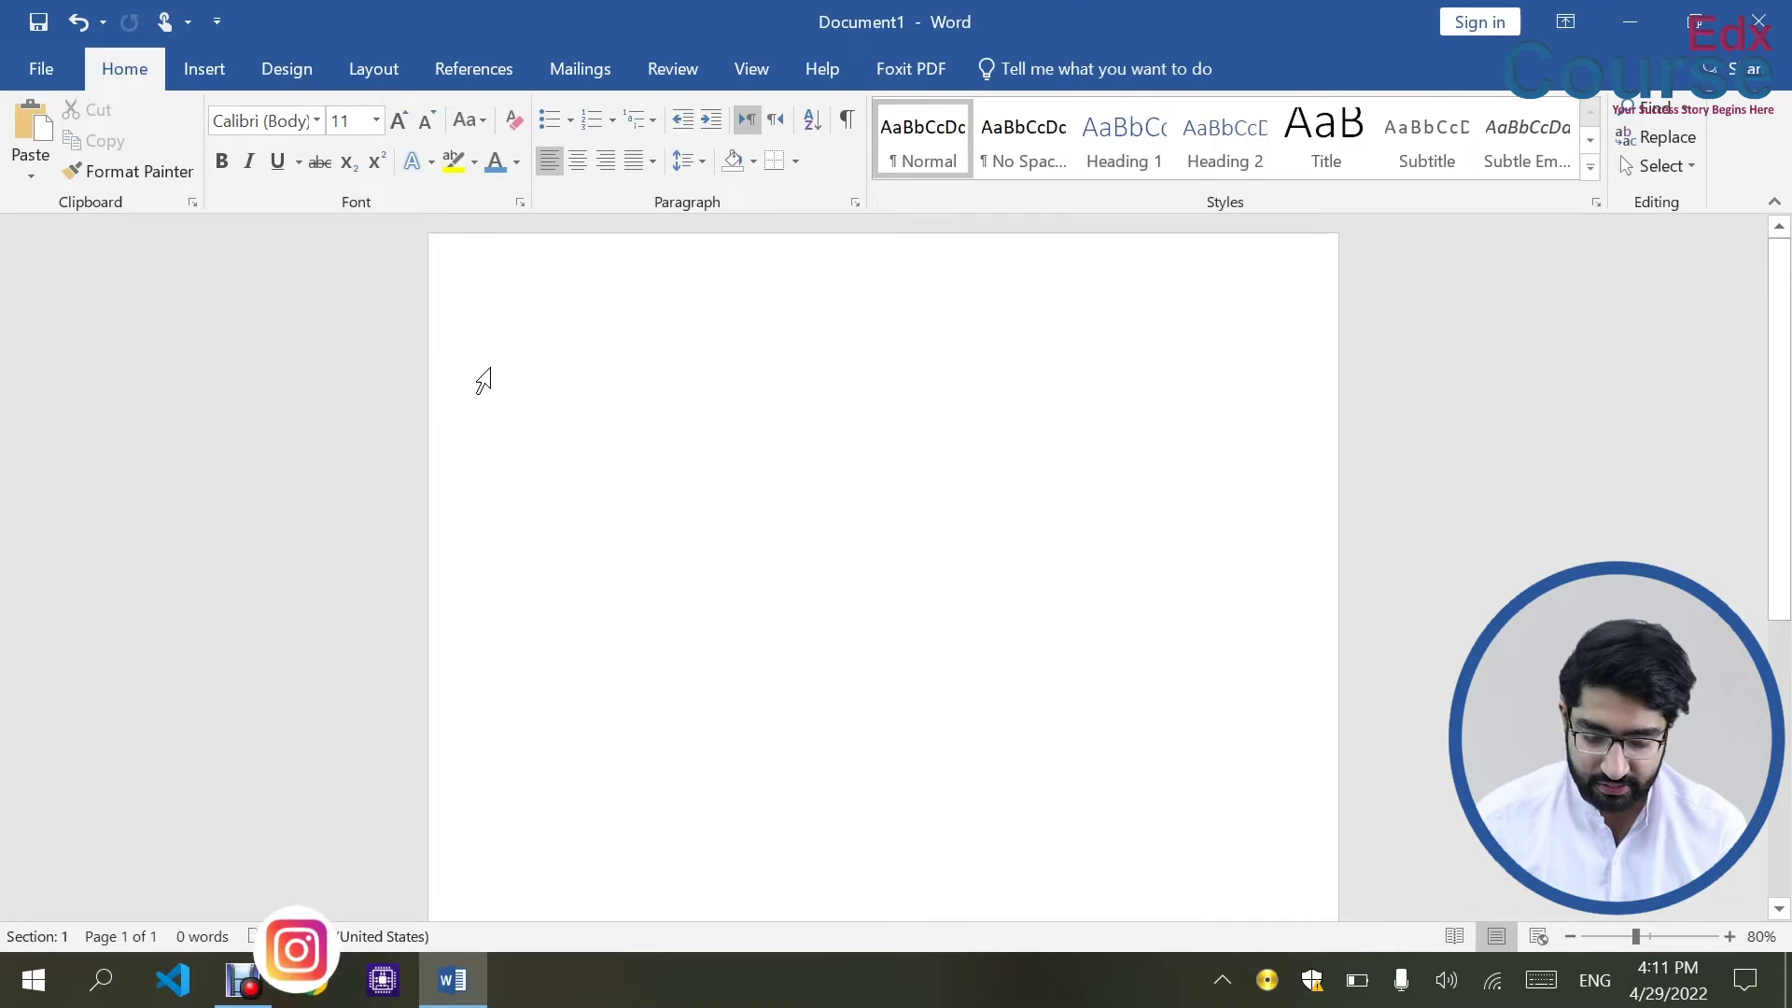
Step: Create new blank Document2 and clear the stray characters from its first line
key("ctrl+n")
type("=ra")
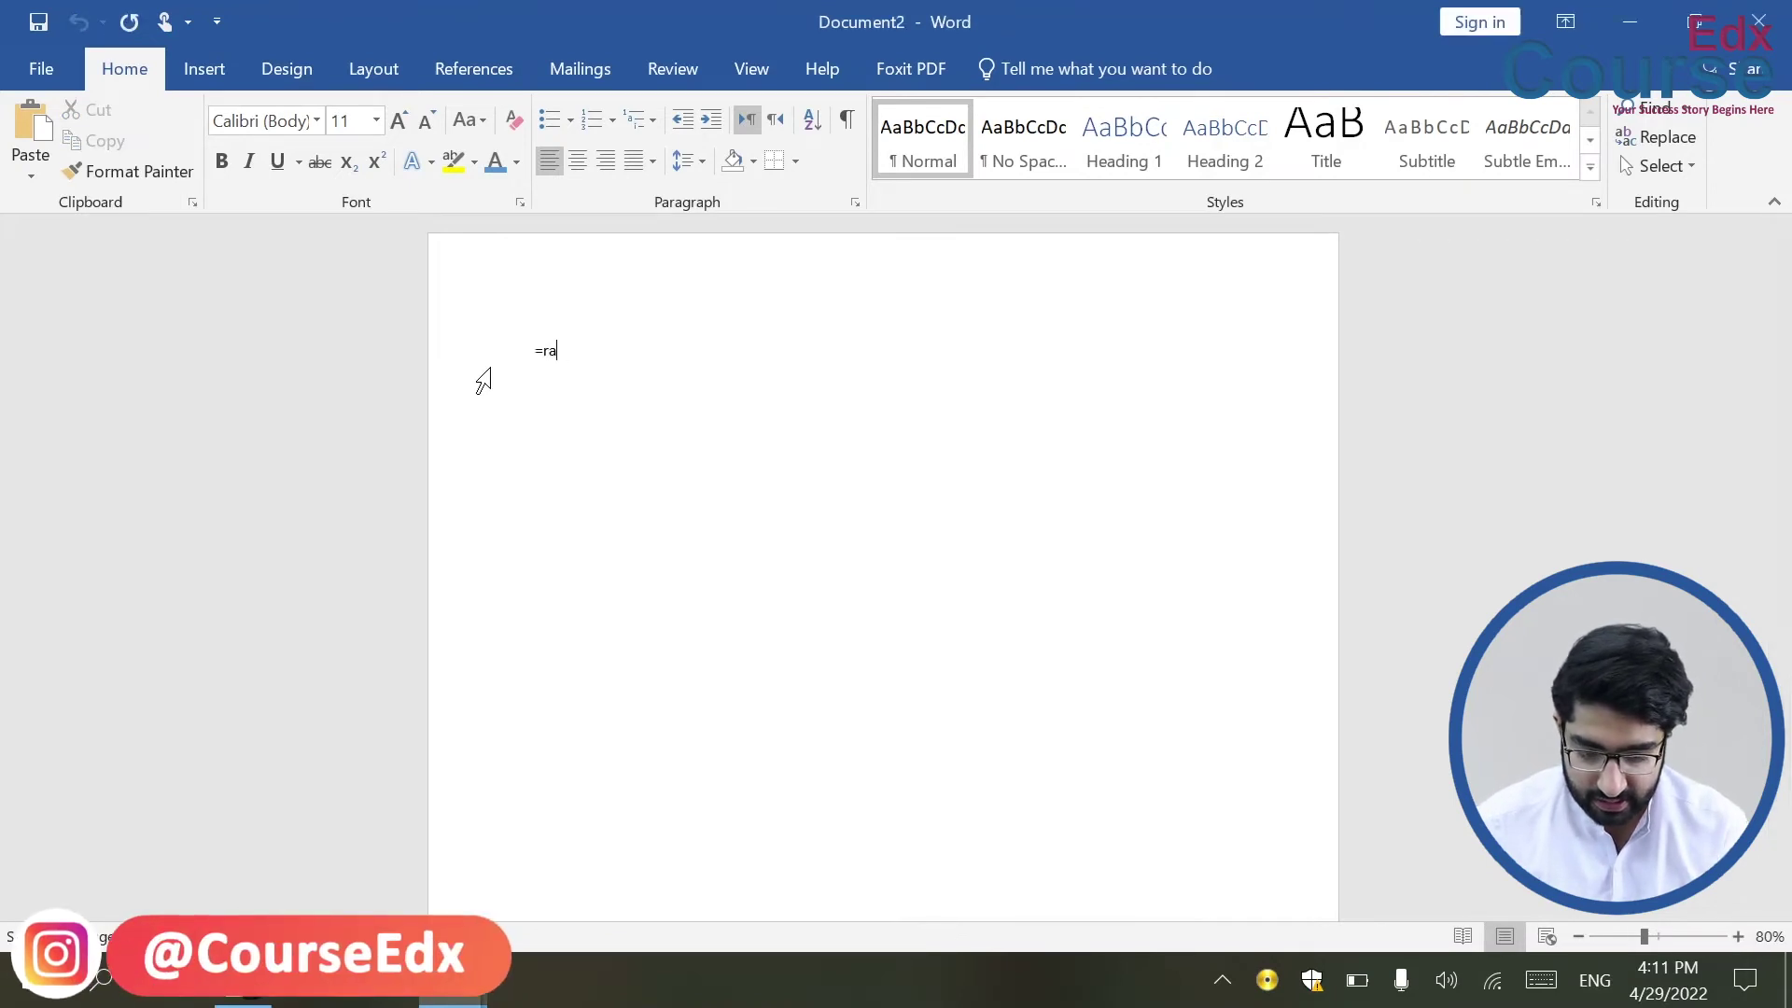
scroll(482, 381, "up", 5, "ctrl")
key("BackSpace")
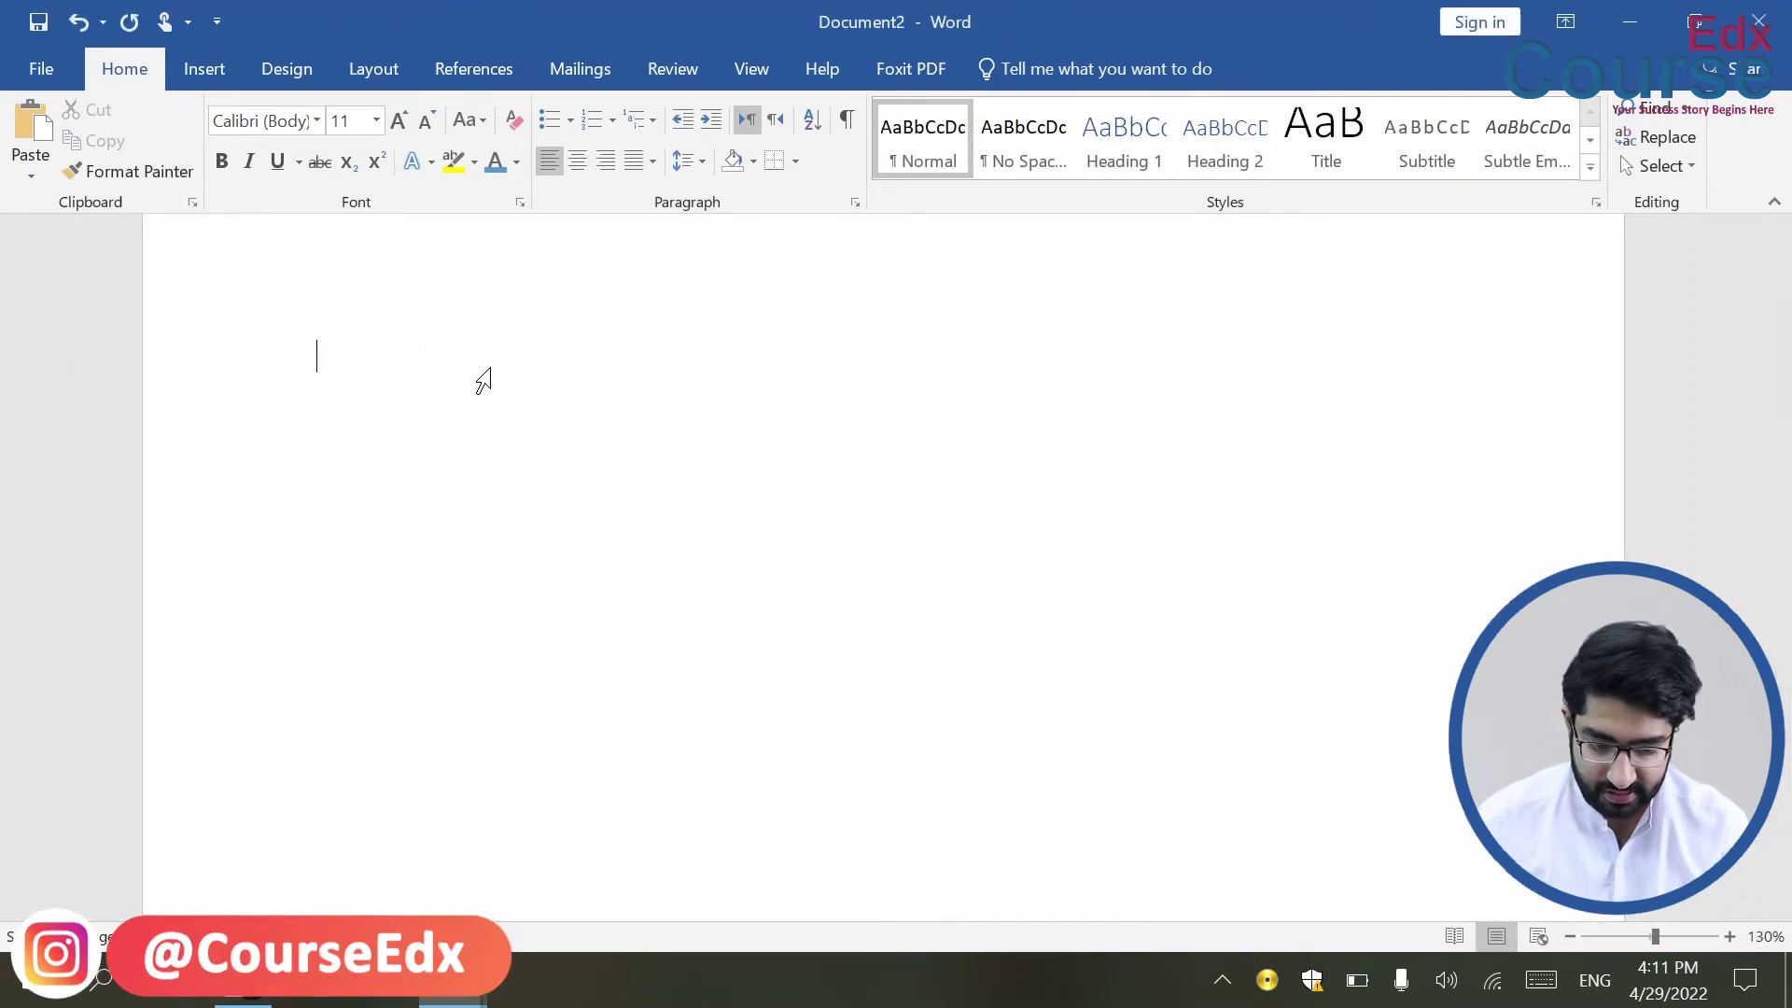
left_click(376, 119)
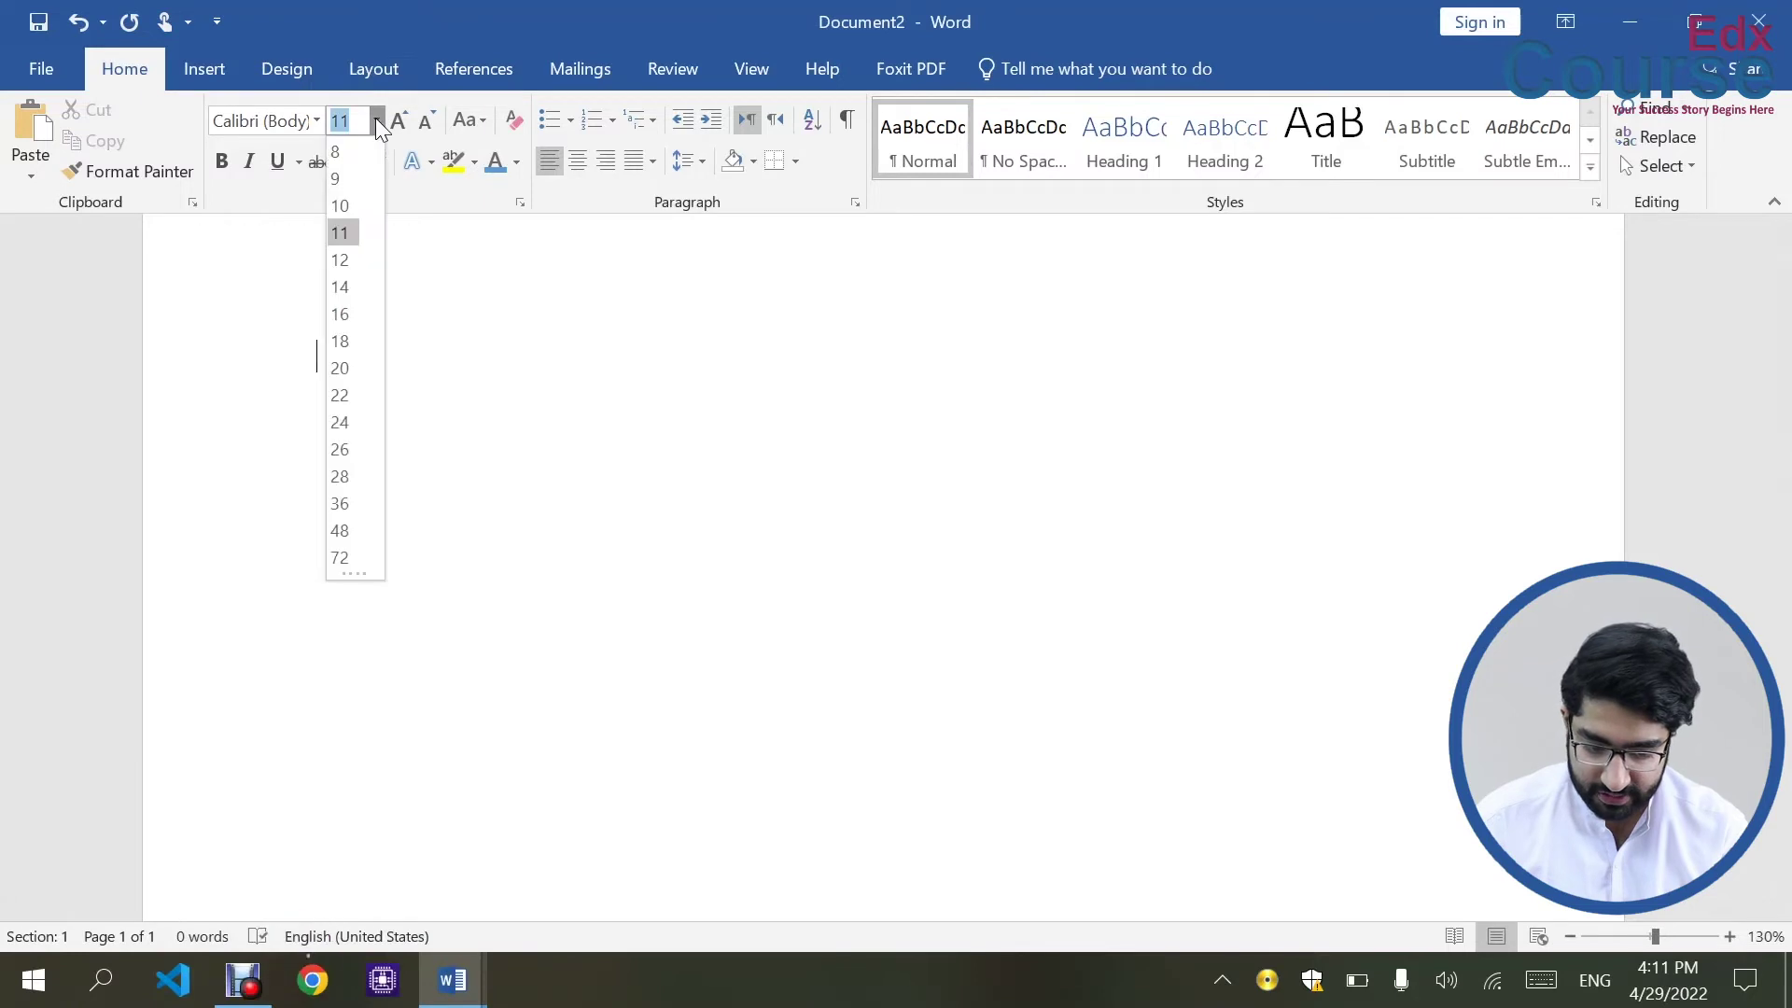
Step: Type MANGO, BANANA, ONION at 16 pt and apply bullets to the three lines
left_click(345, 315)
type("MANGO")
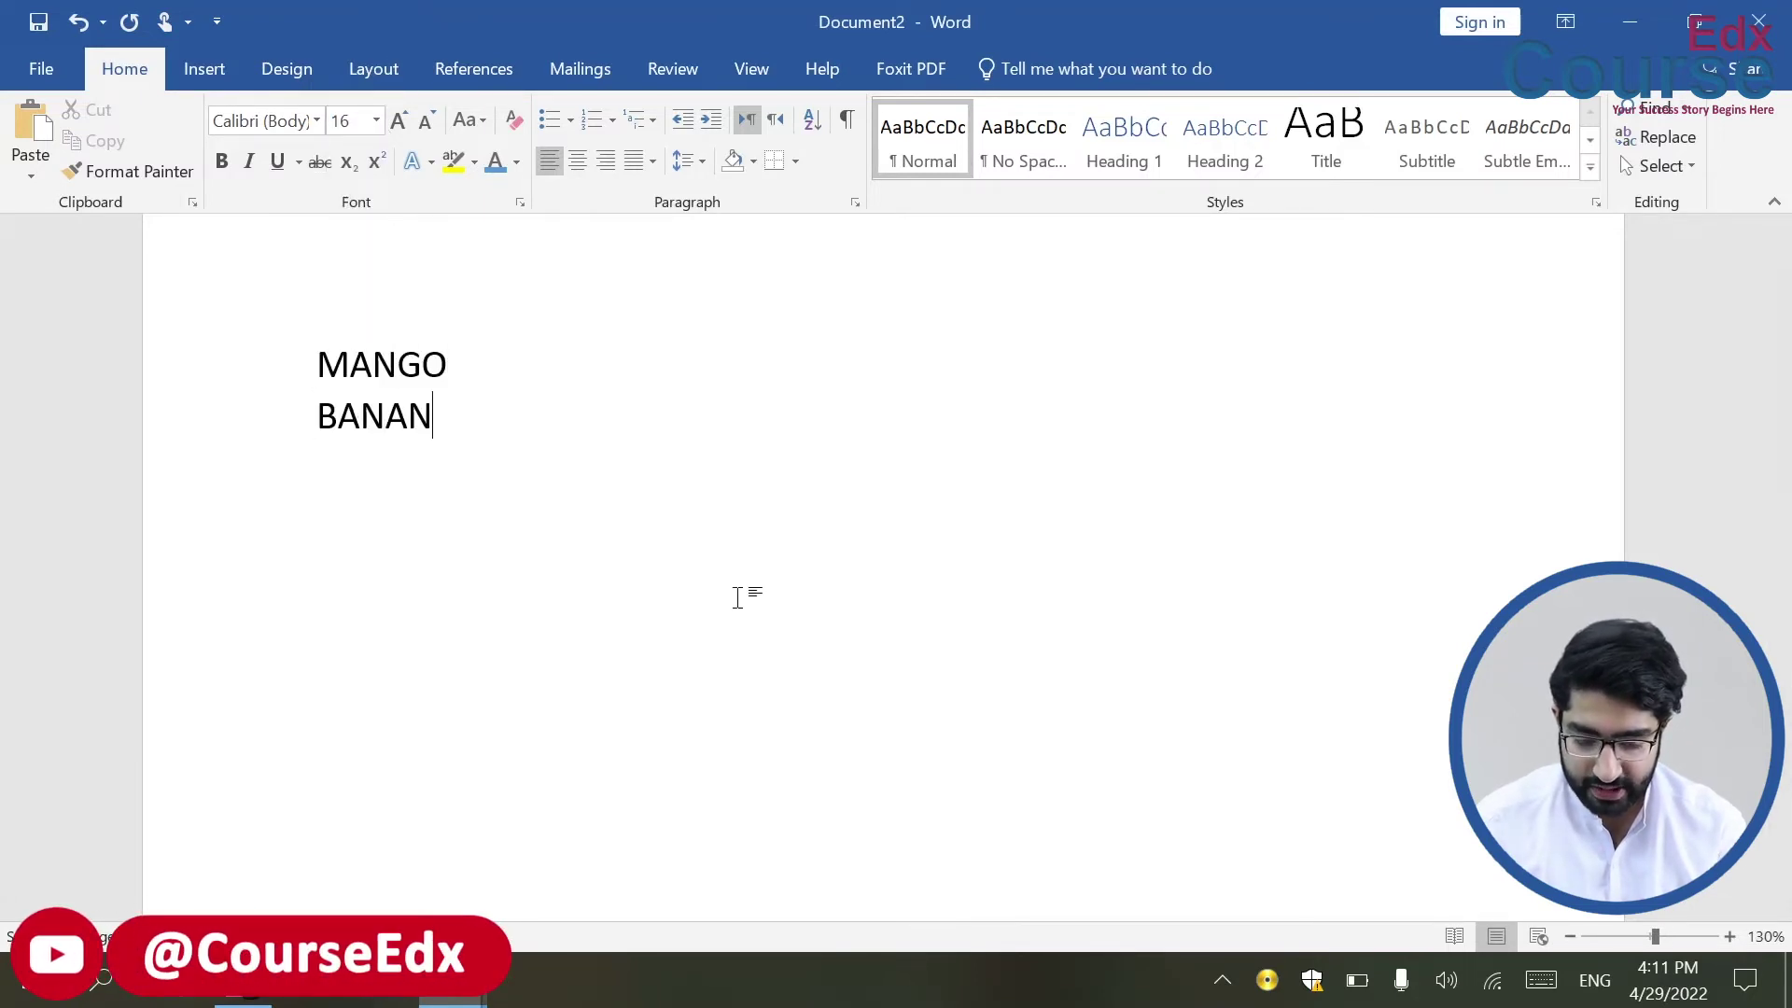
type("NI")
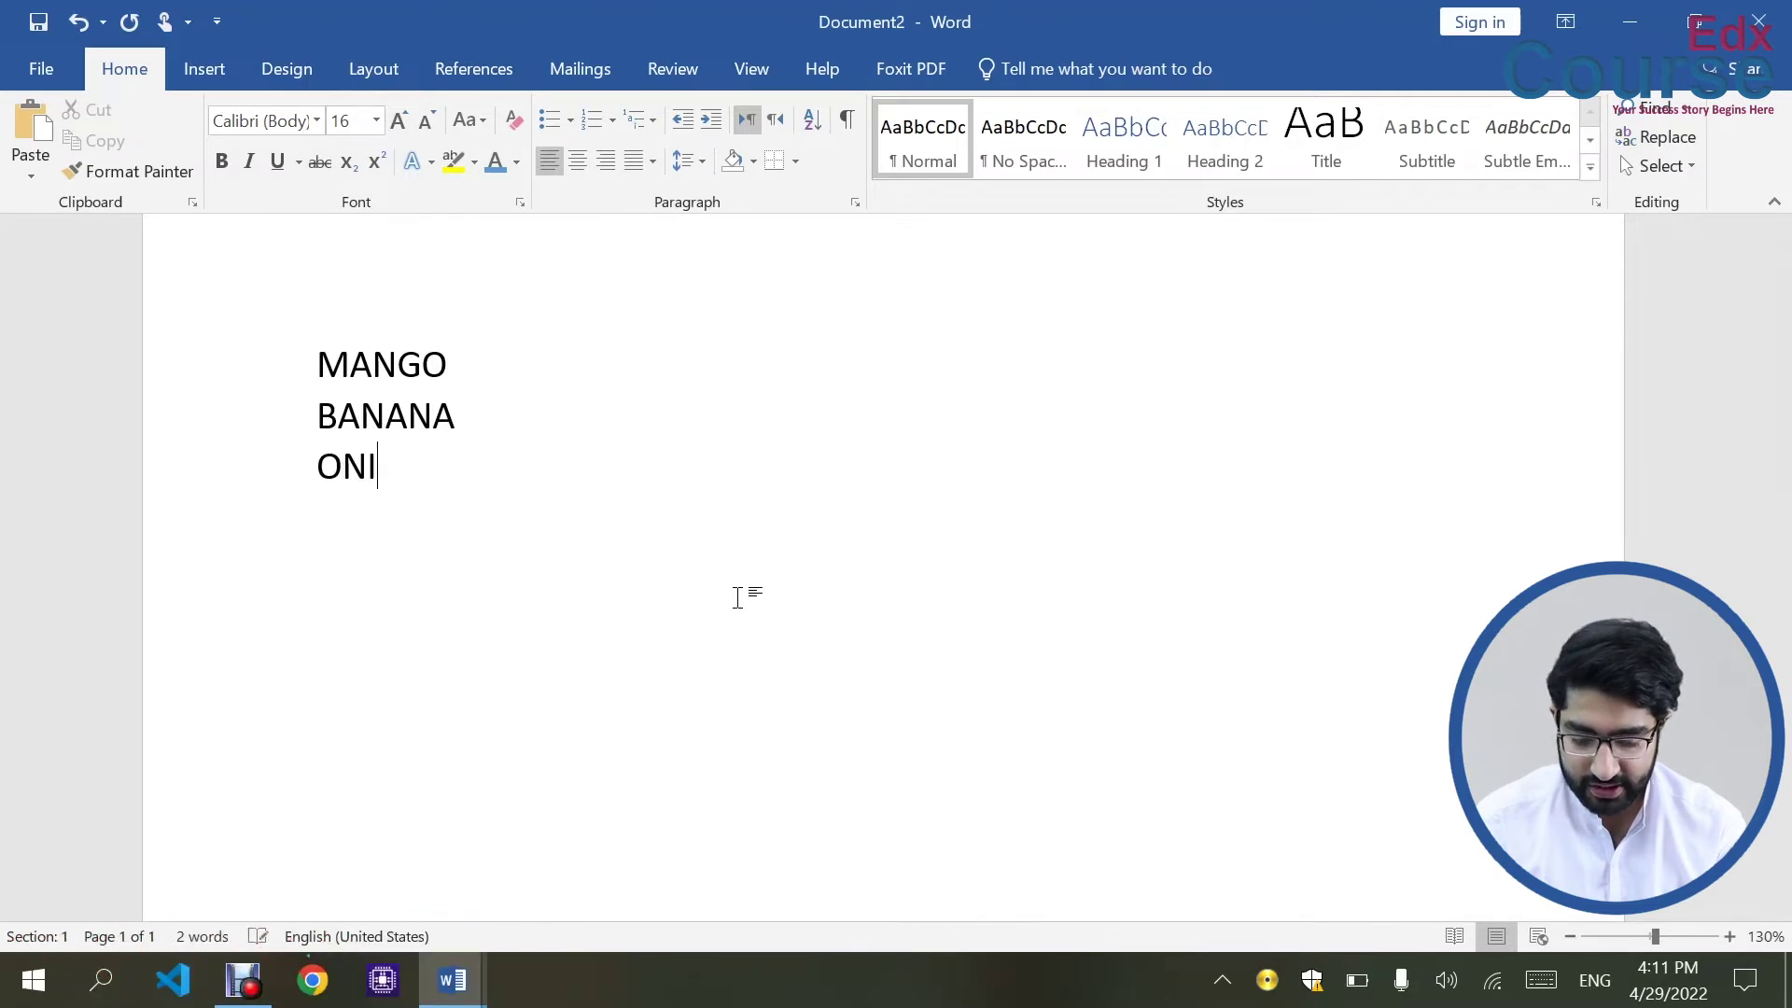
type("ON")
key("Return")
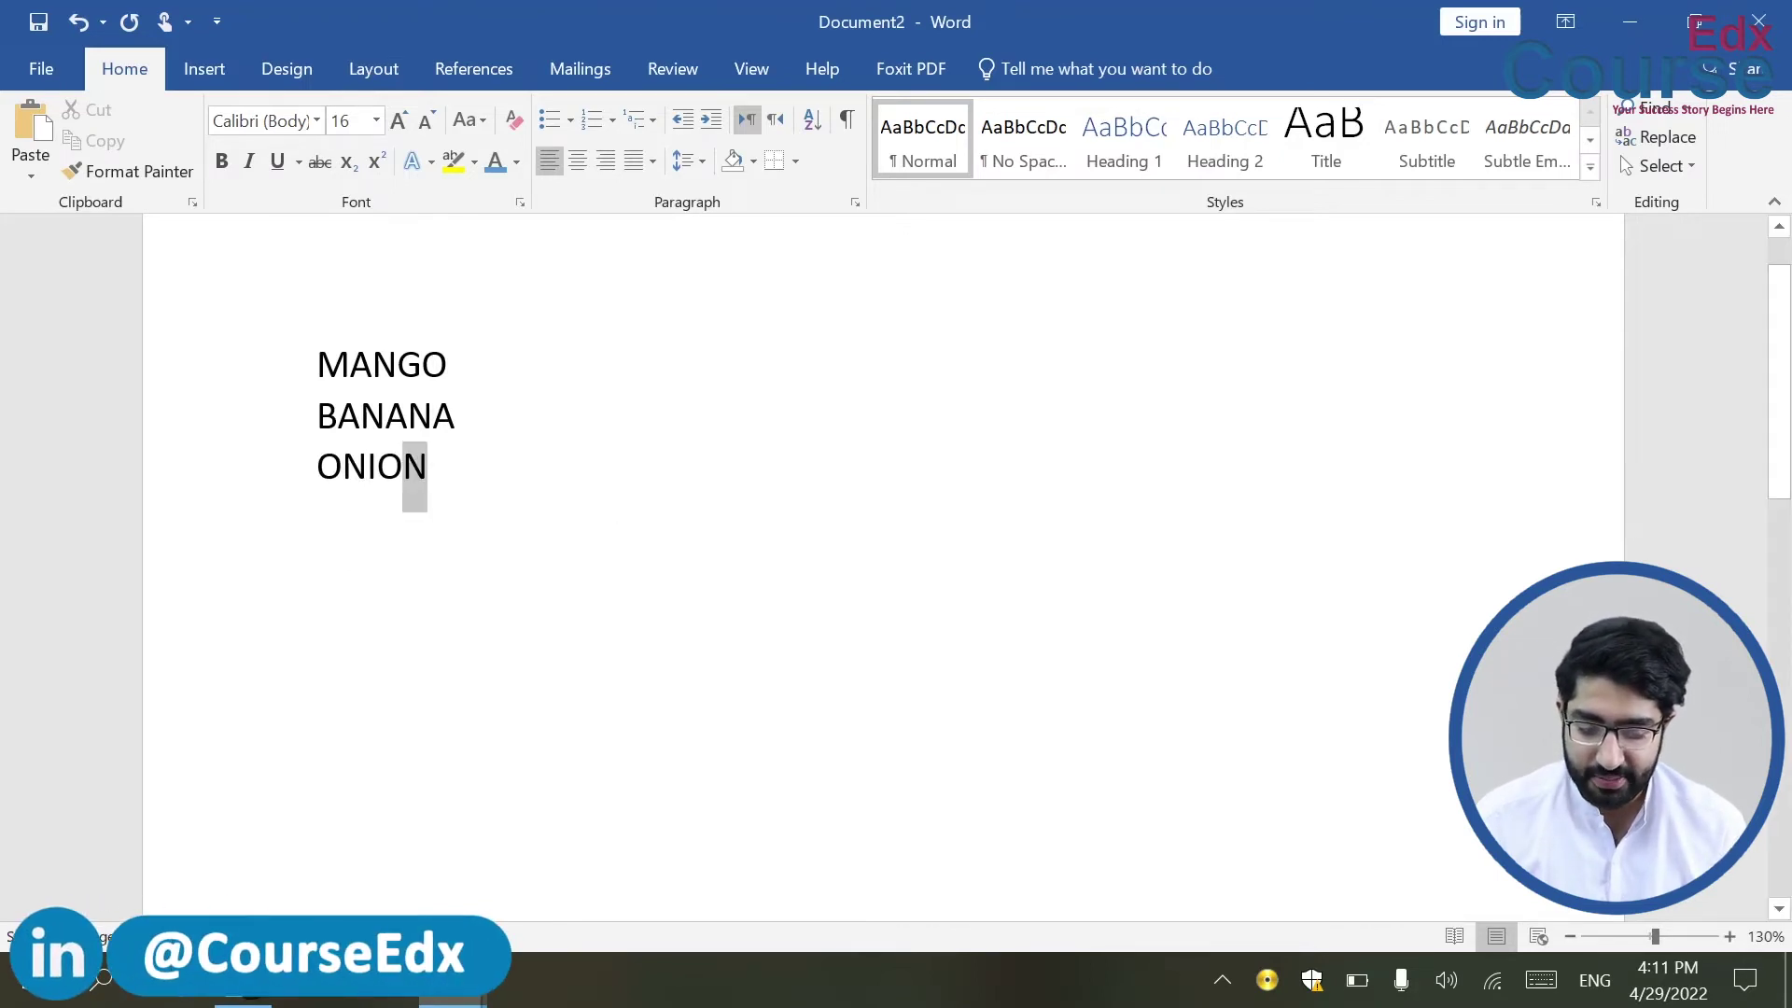
key("ctrl+a")
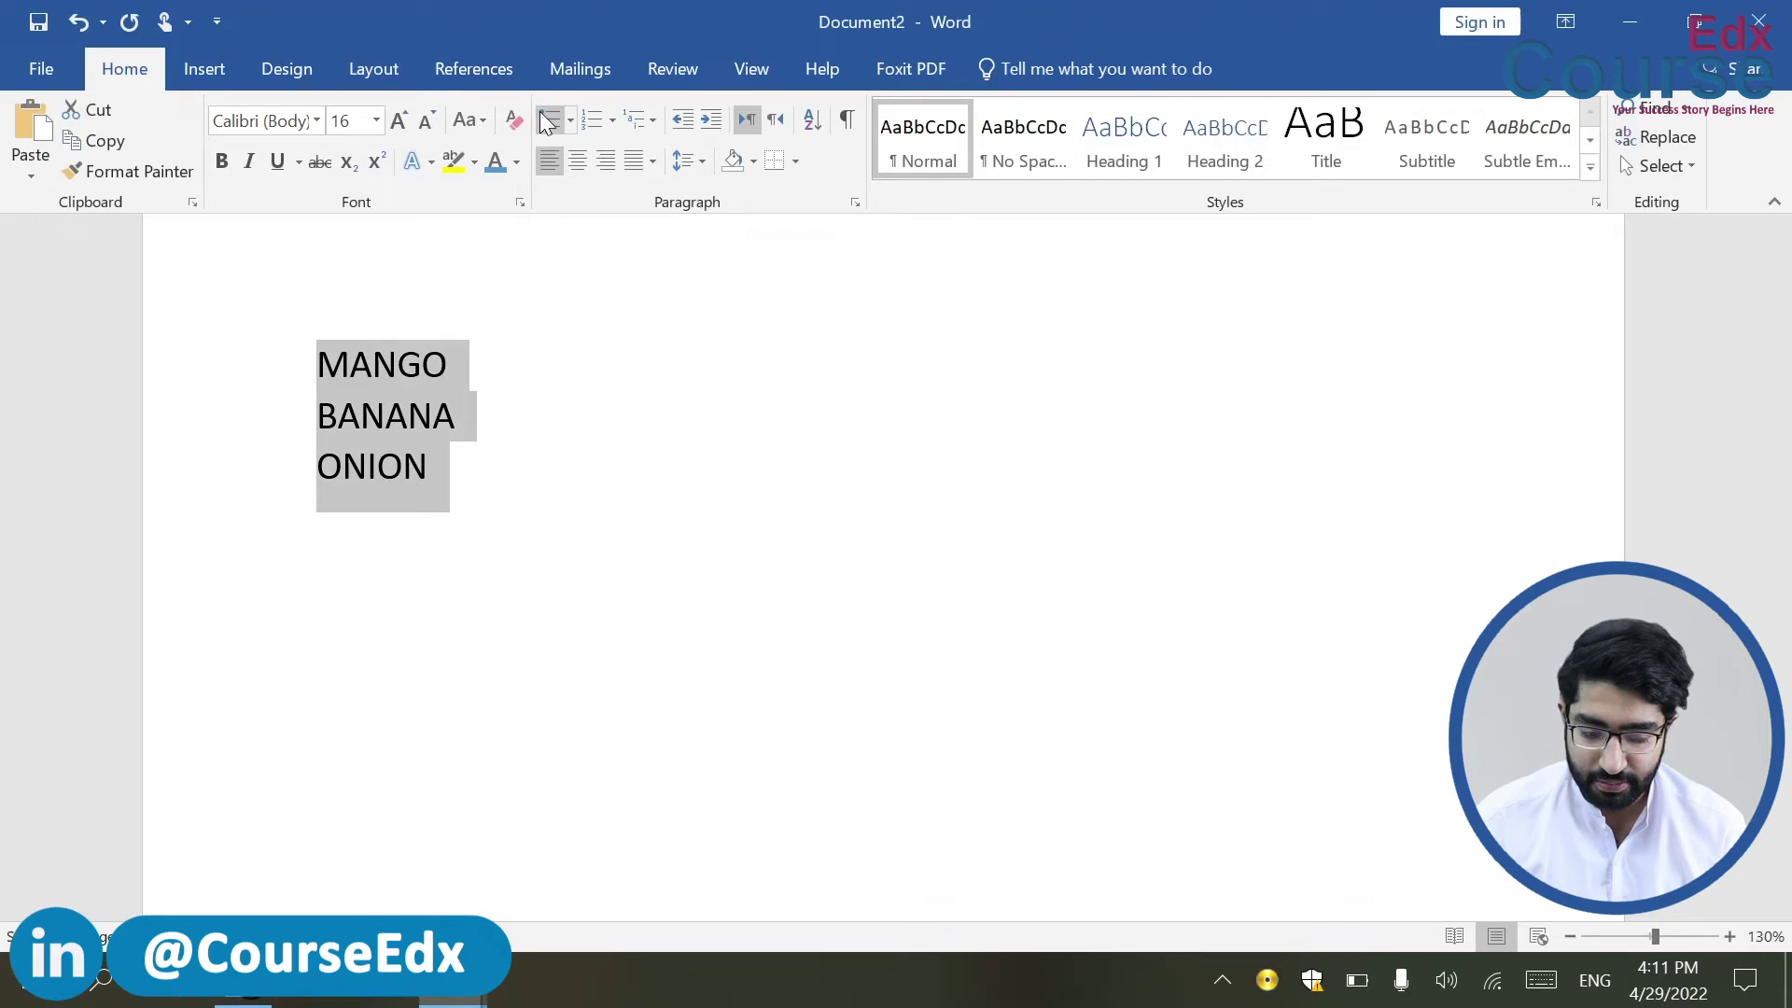
left_click(549, 120)
Step: Select everything in the document and delete the bulleted lines
left_click(620, 532)
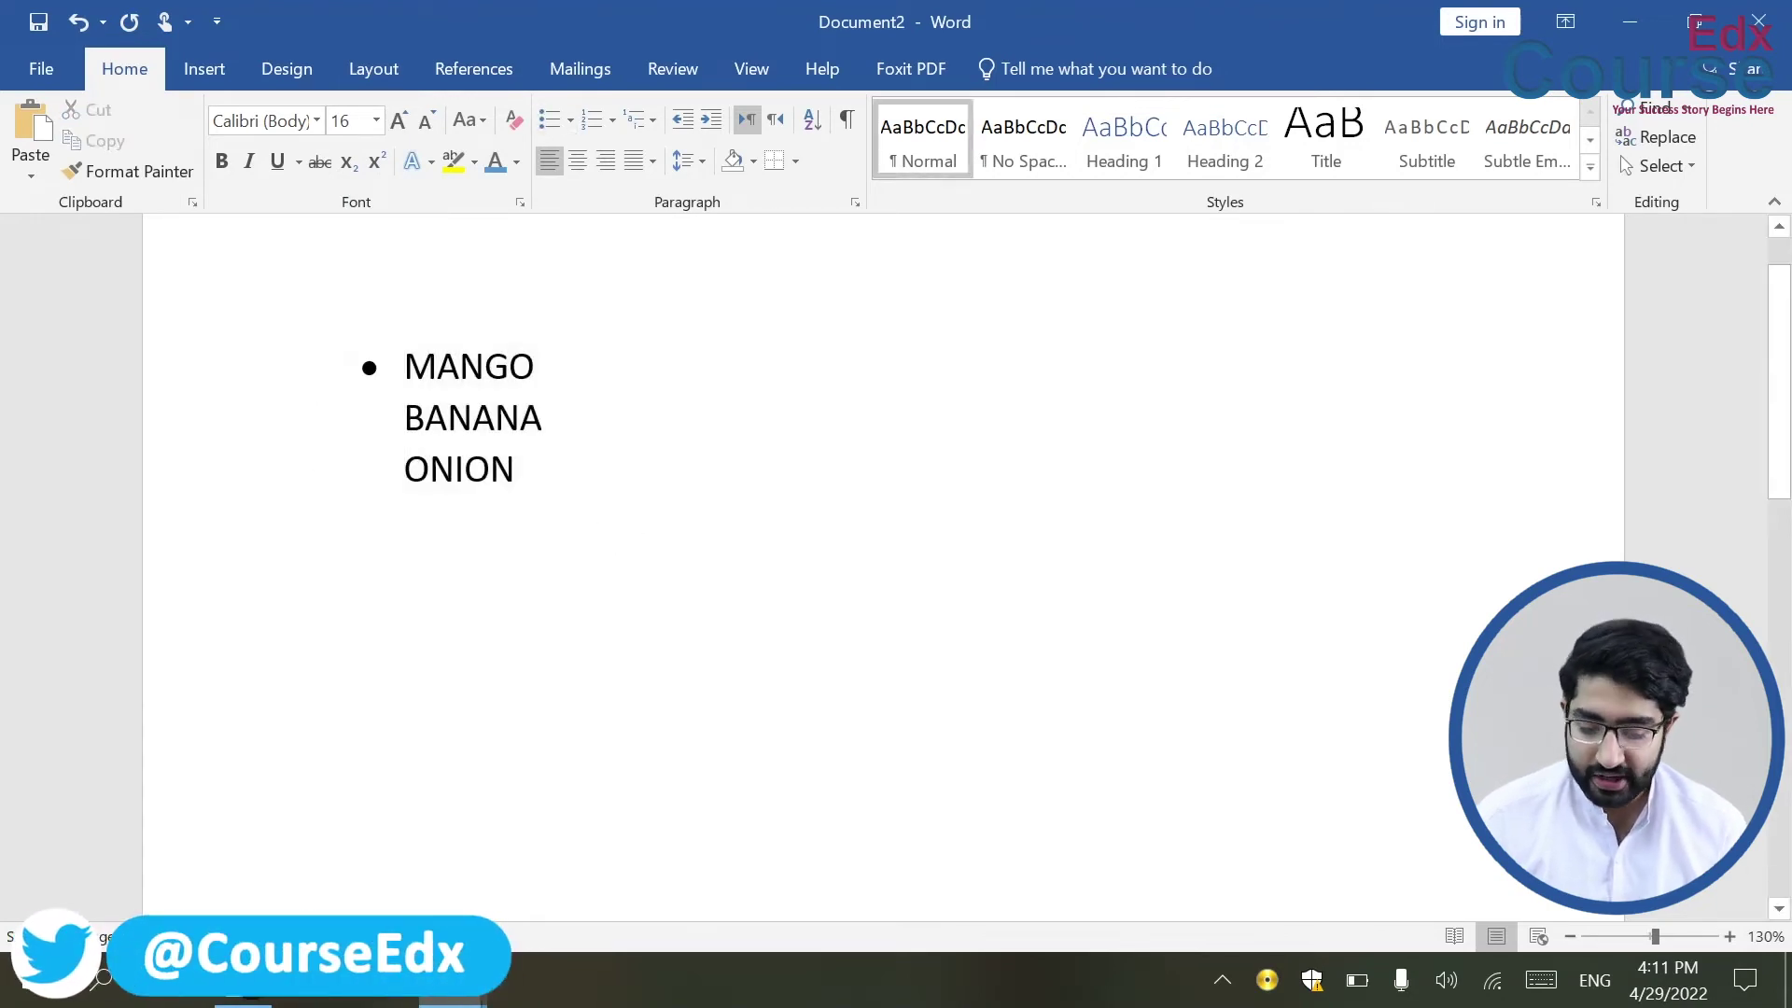
key("ctrl+a")
key("Delete")
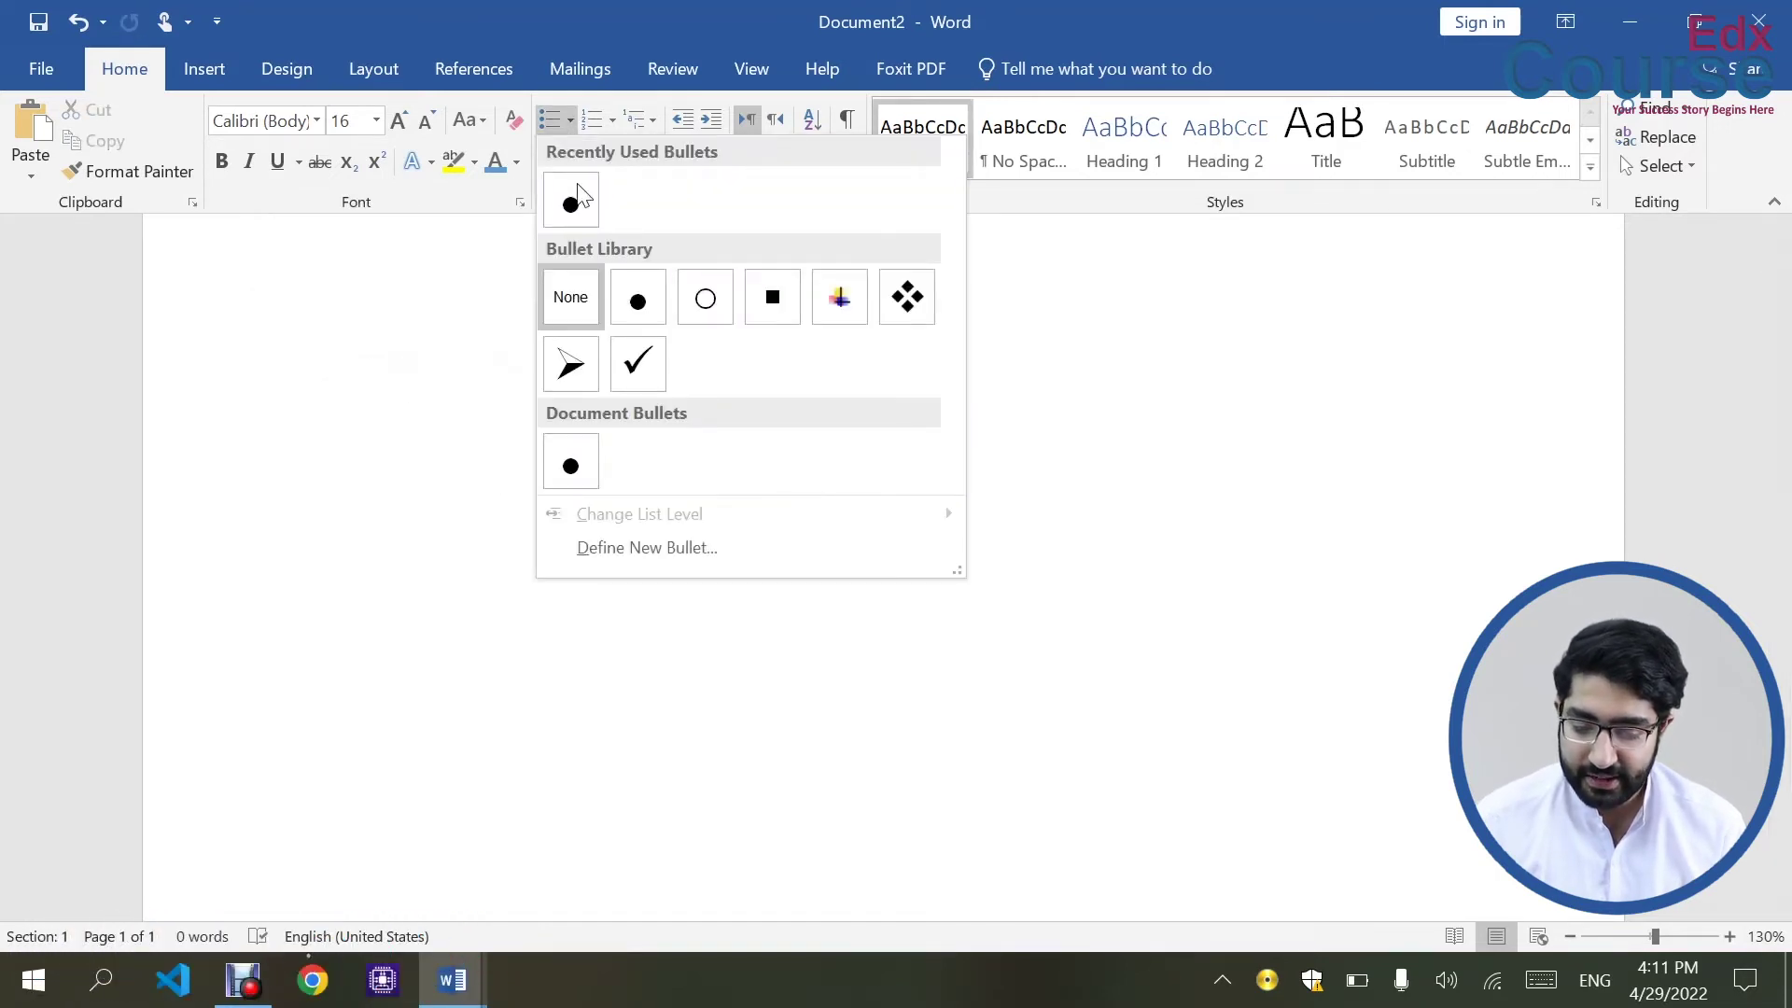
Step: Enter Banana, Mango, Onion, CHilli and Pea as a round-bullet list and end the list
left_click(574, 194)
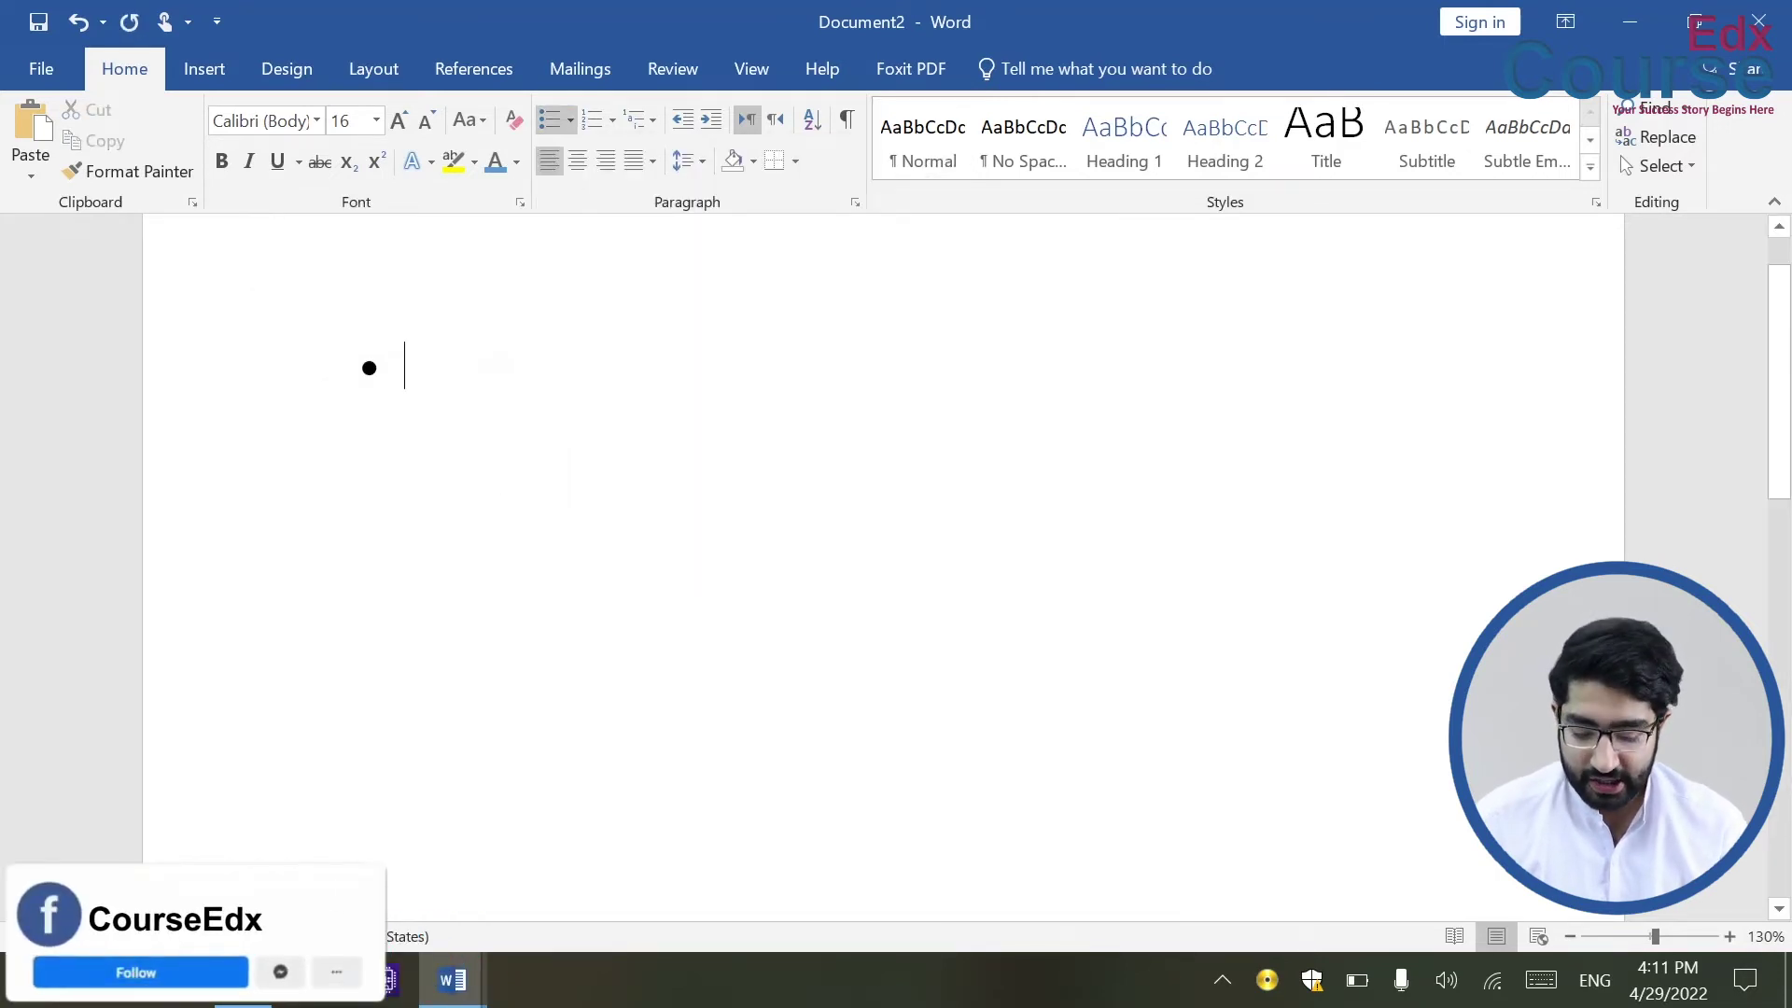
type("Banana")
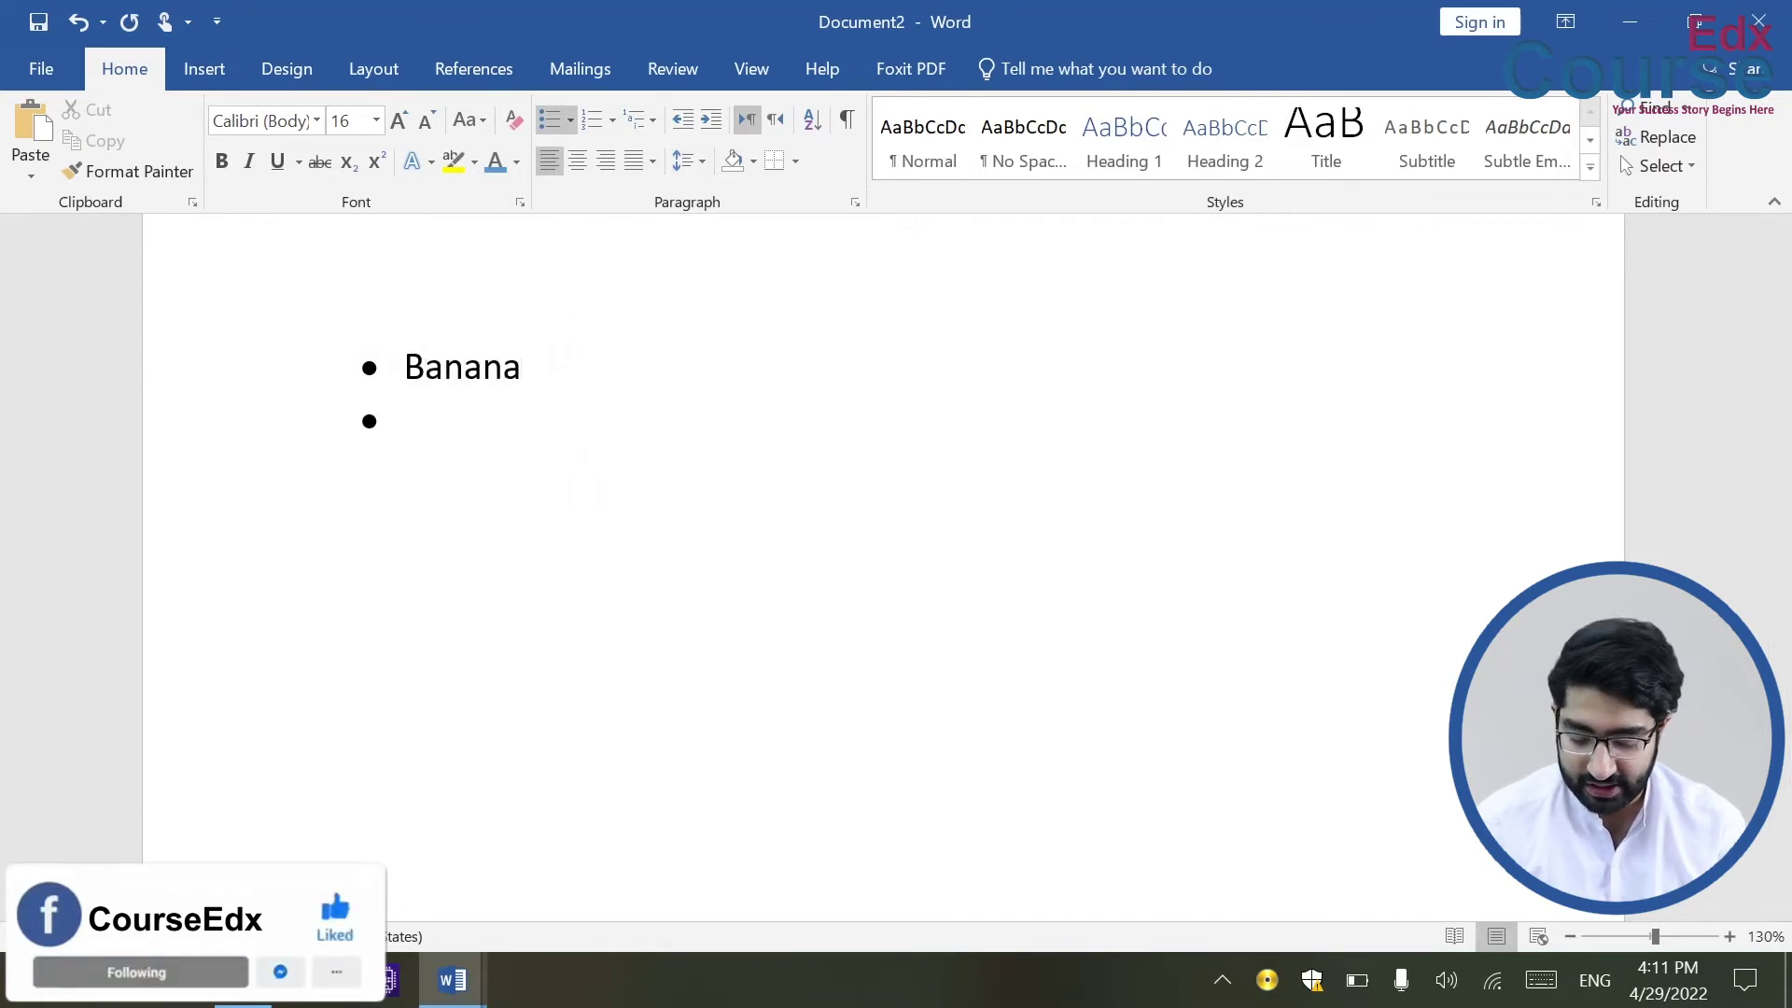
type("Oni")
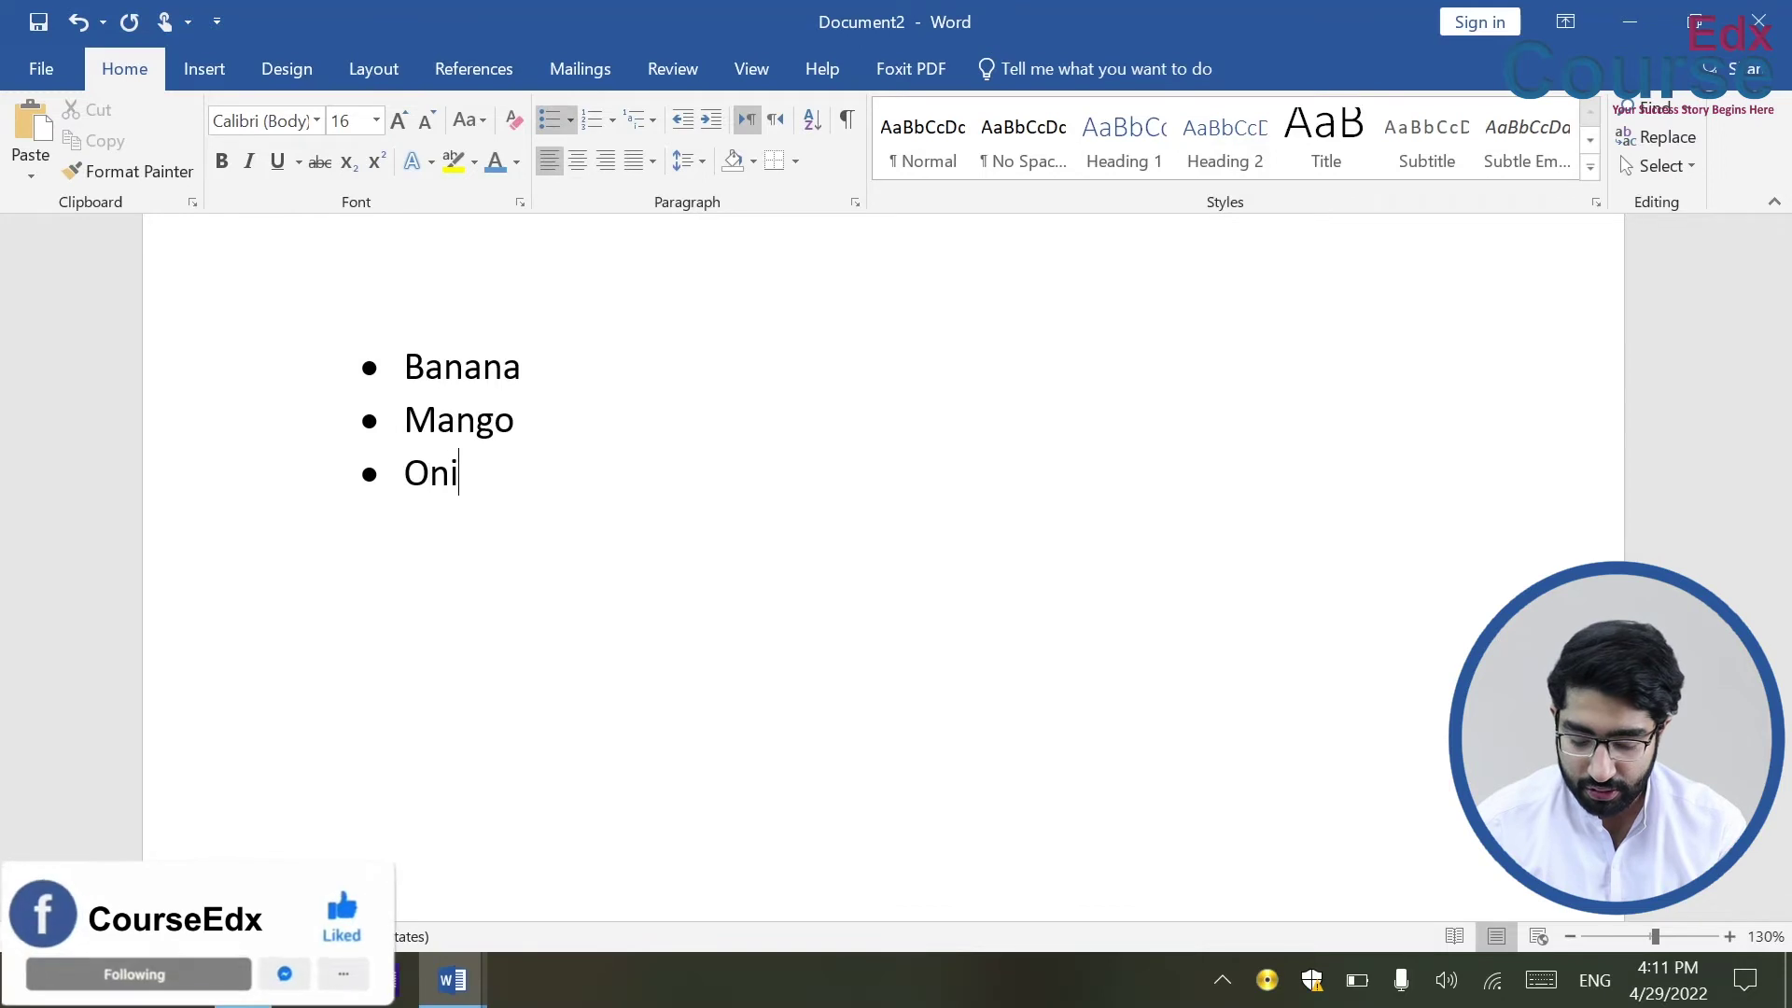
type("on")
key("Return")
type("CHi")
key("Return")
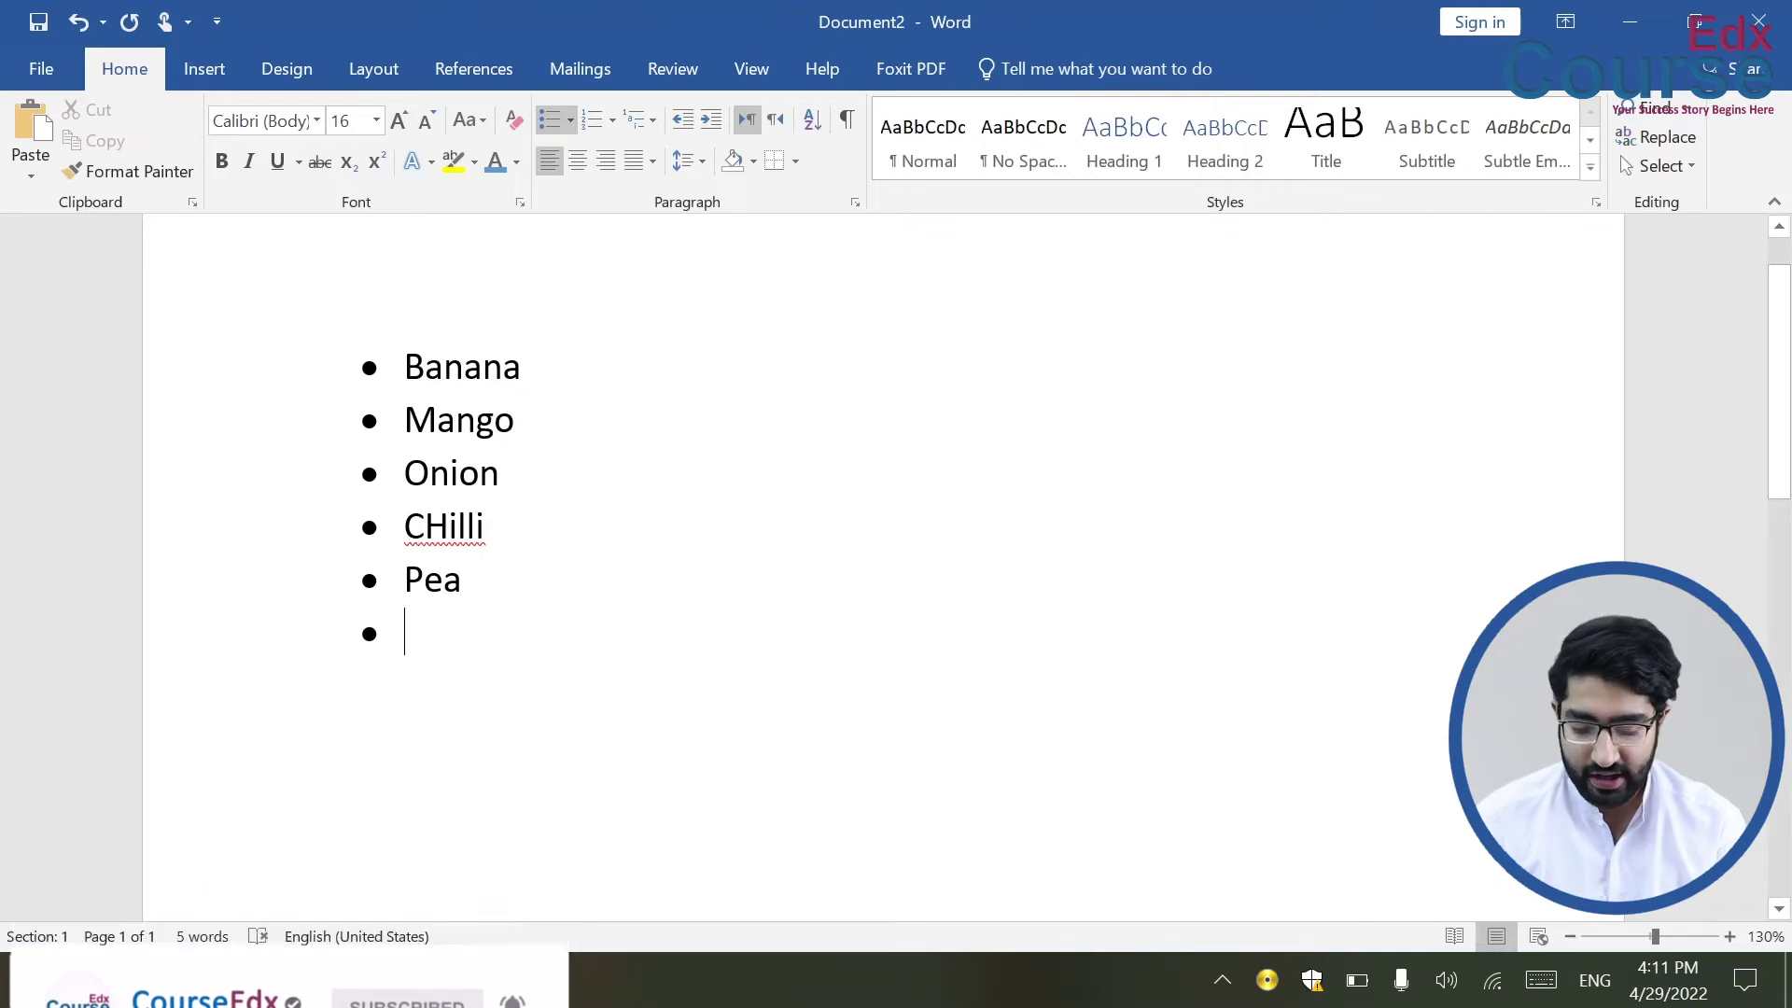
key("Return")
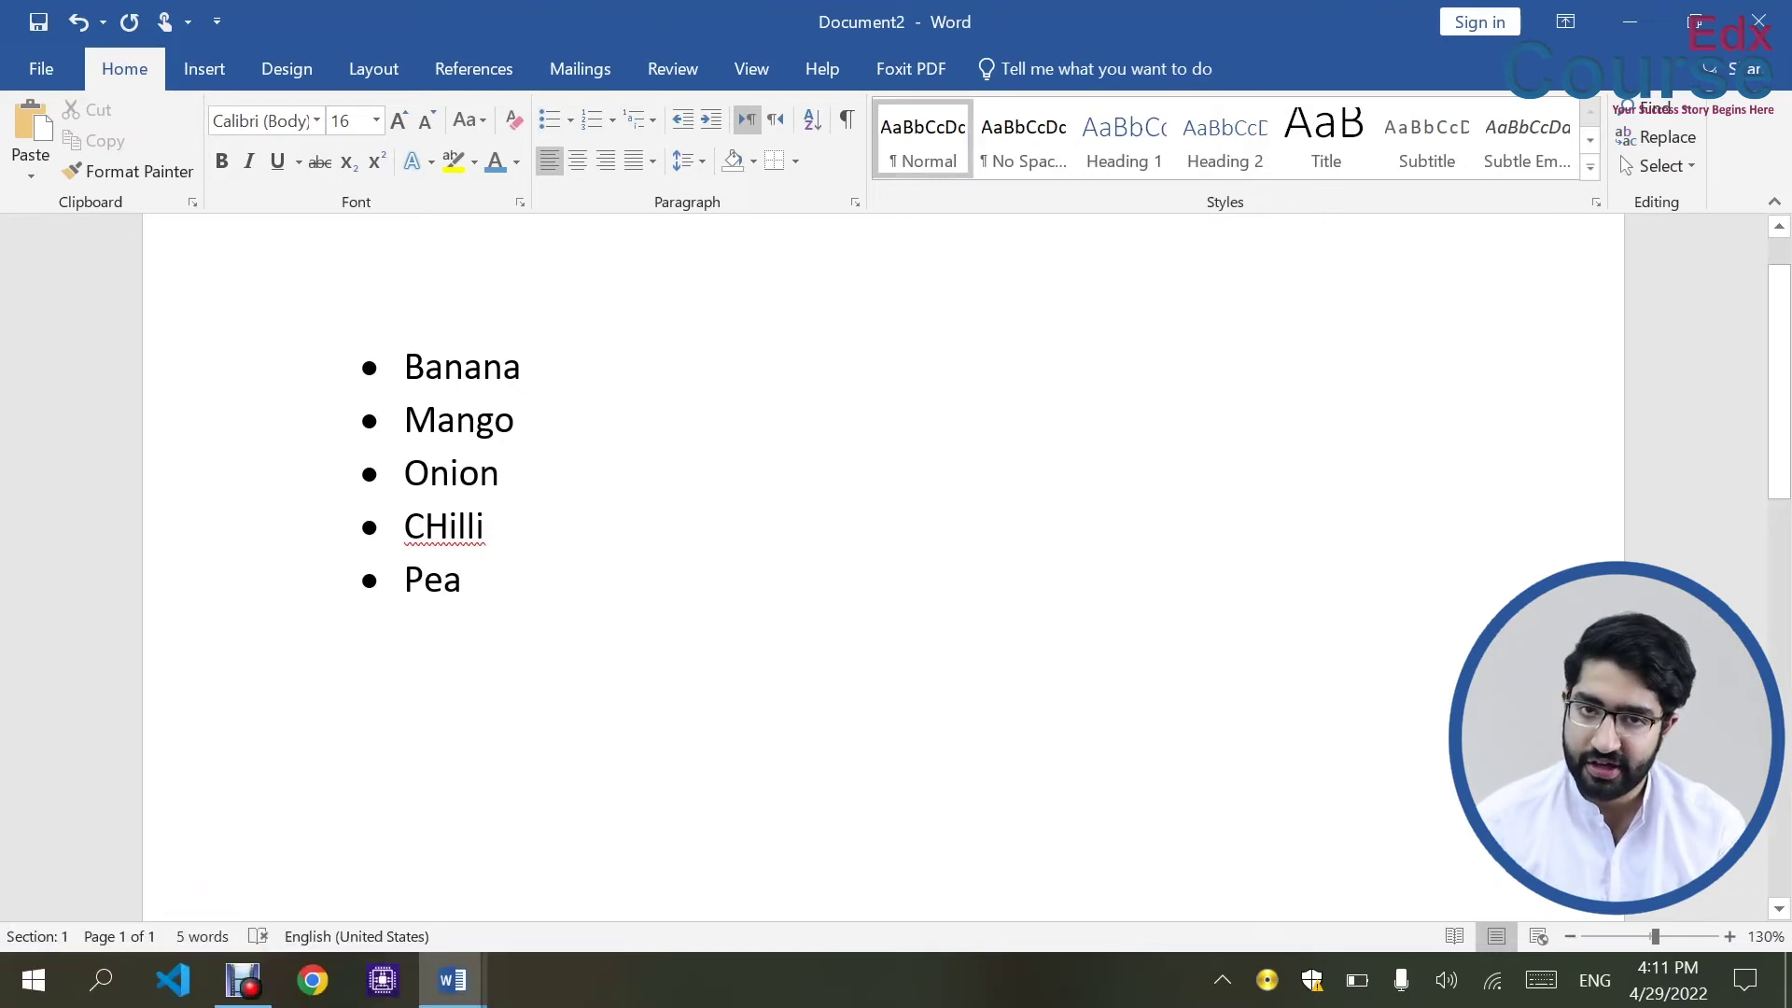
key("ctrl+a")
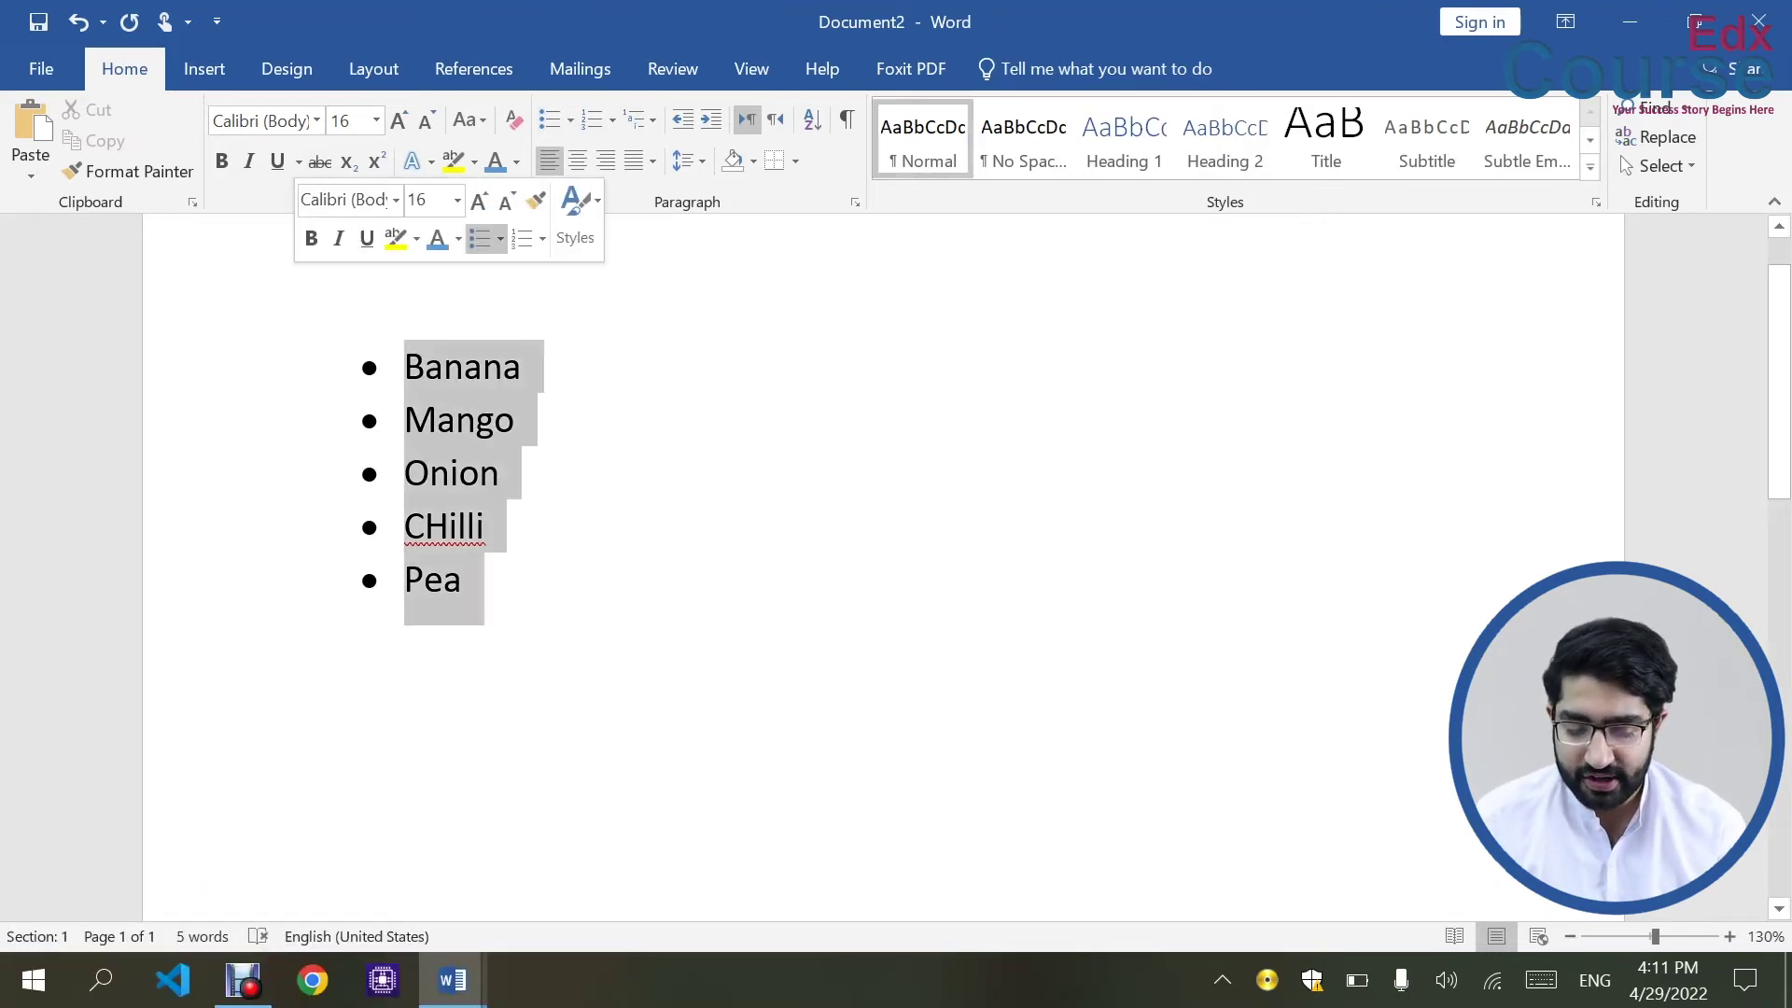
left_click(574, 129)
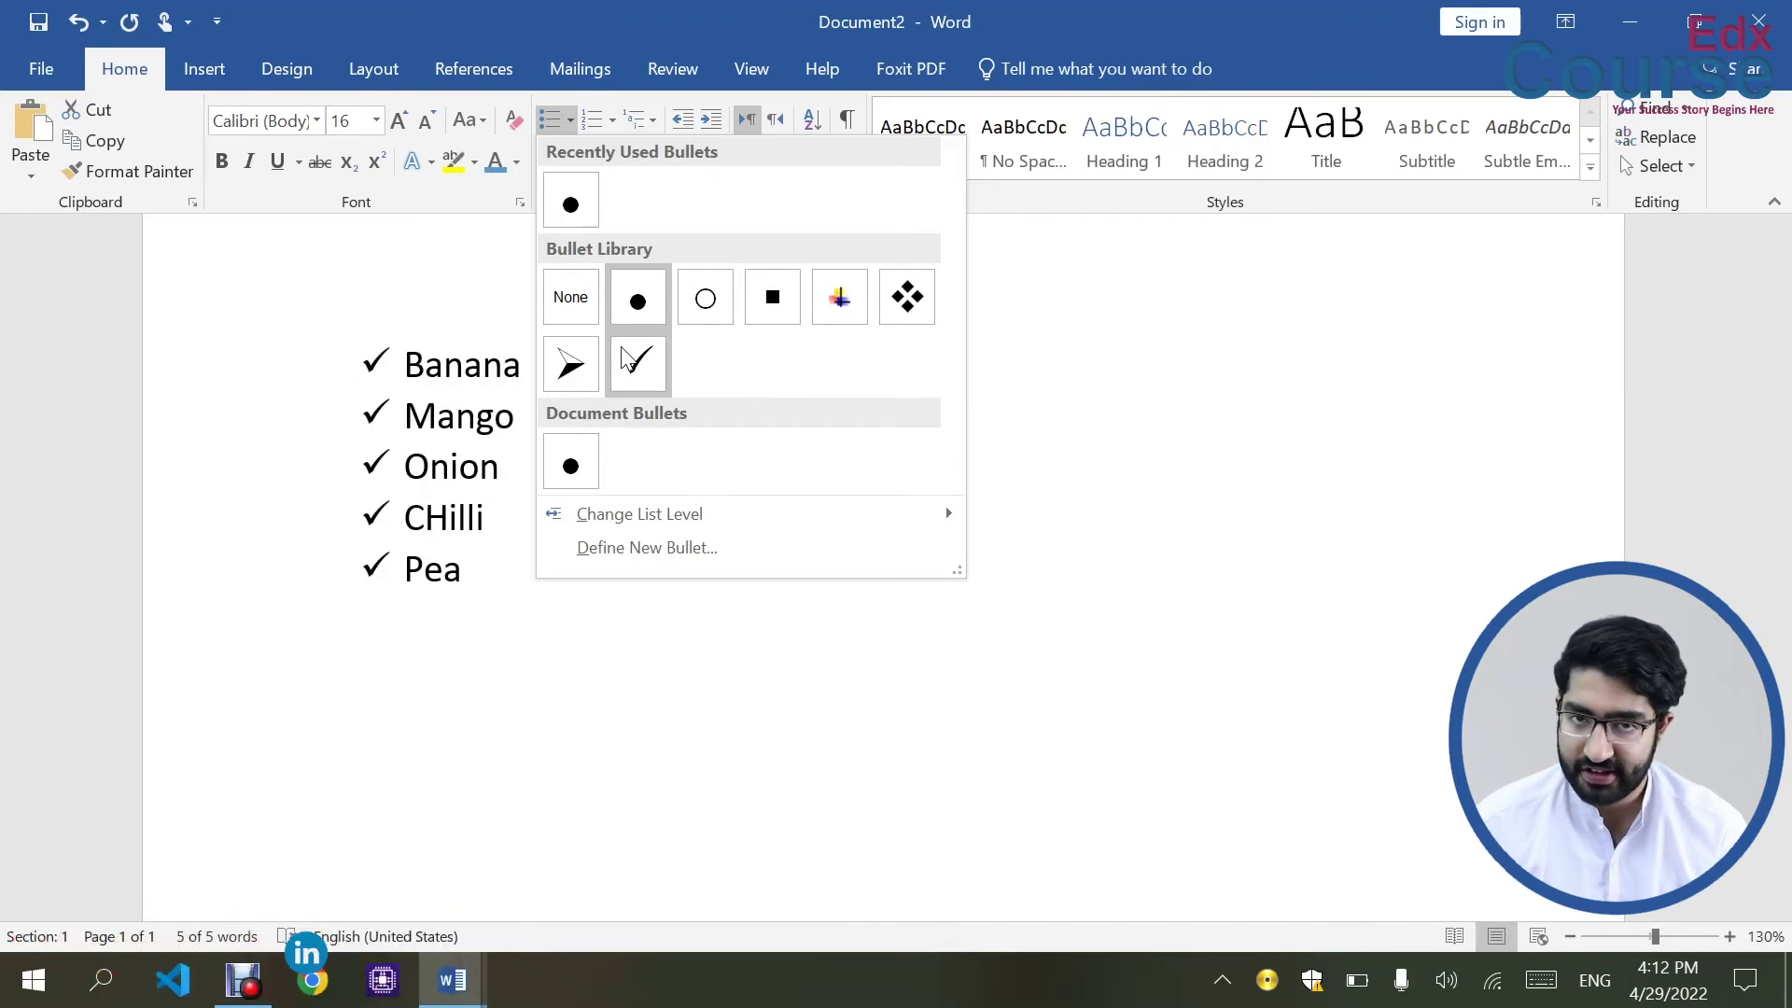
left_click(521, 640)
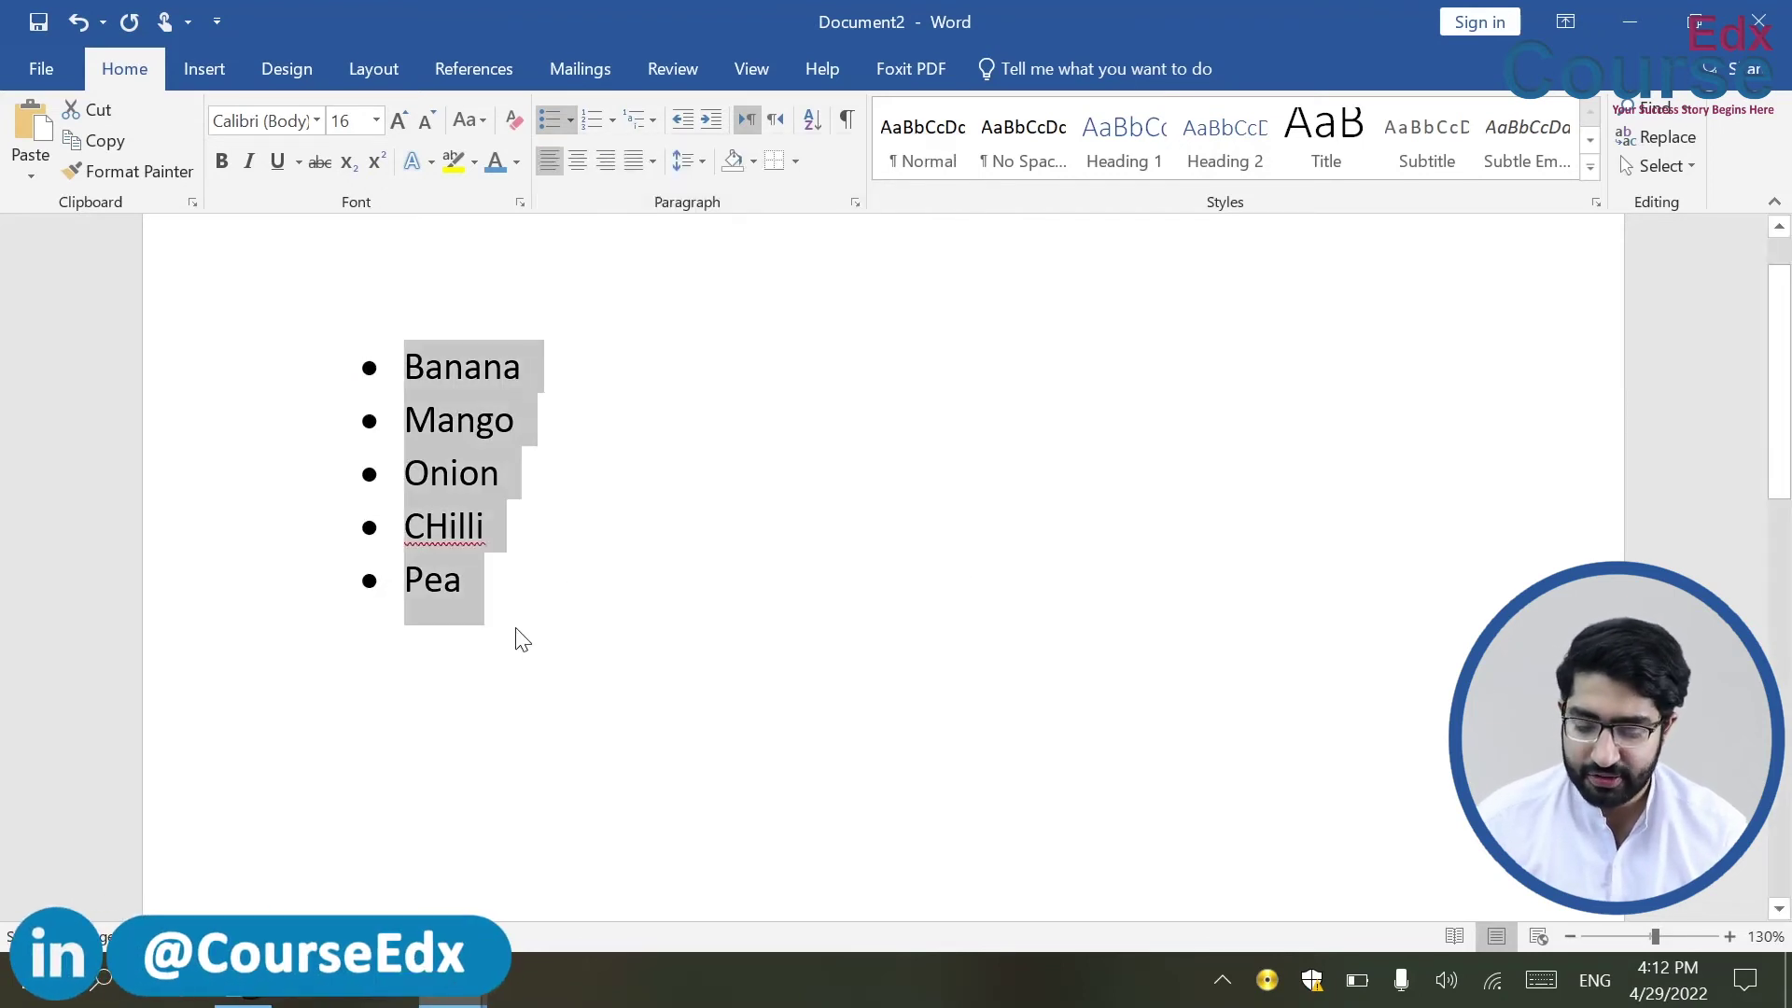
left_click(513, 608)
triple_click(173, 308)
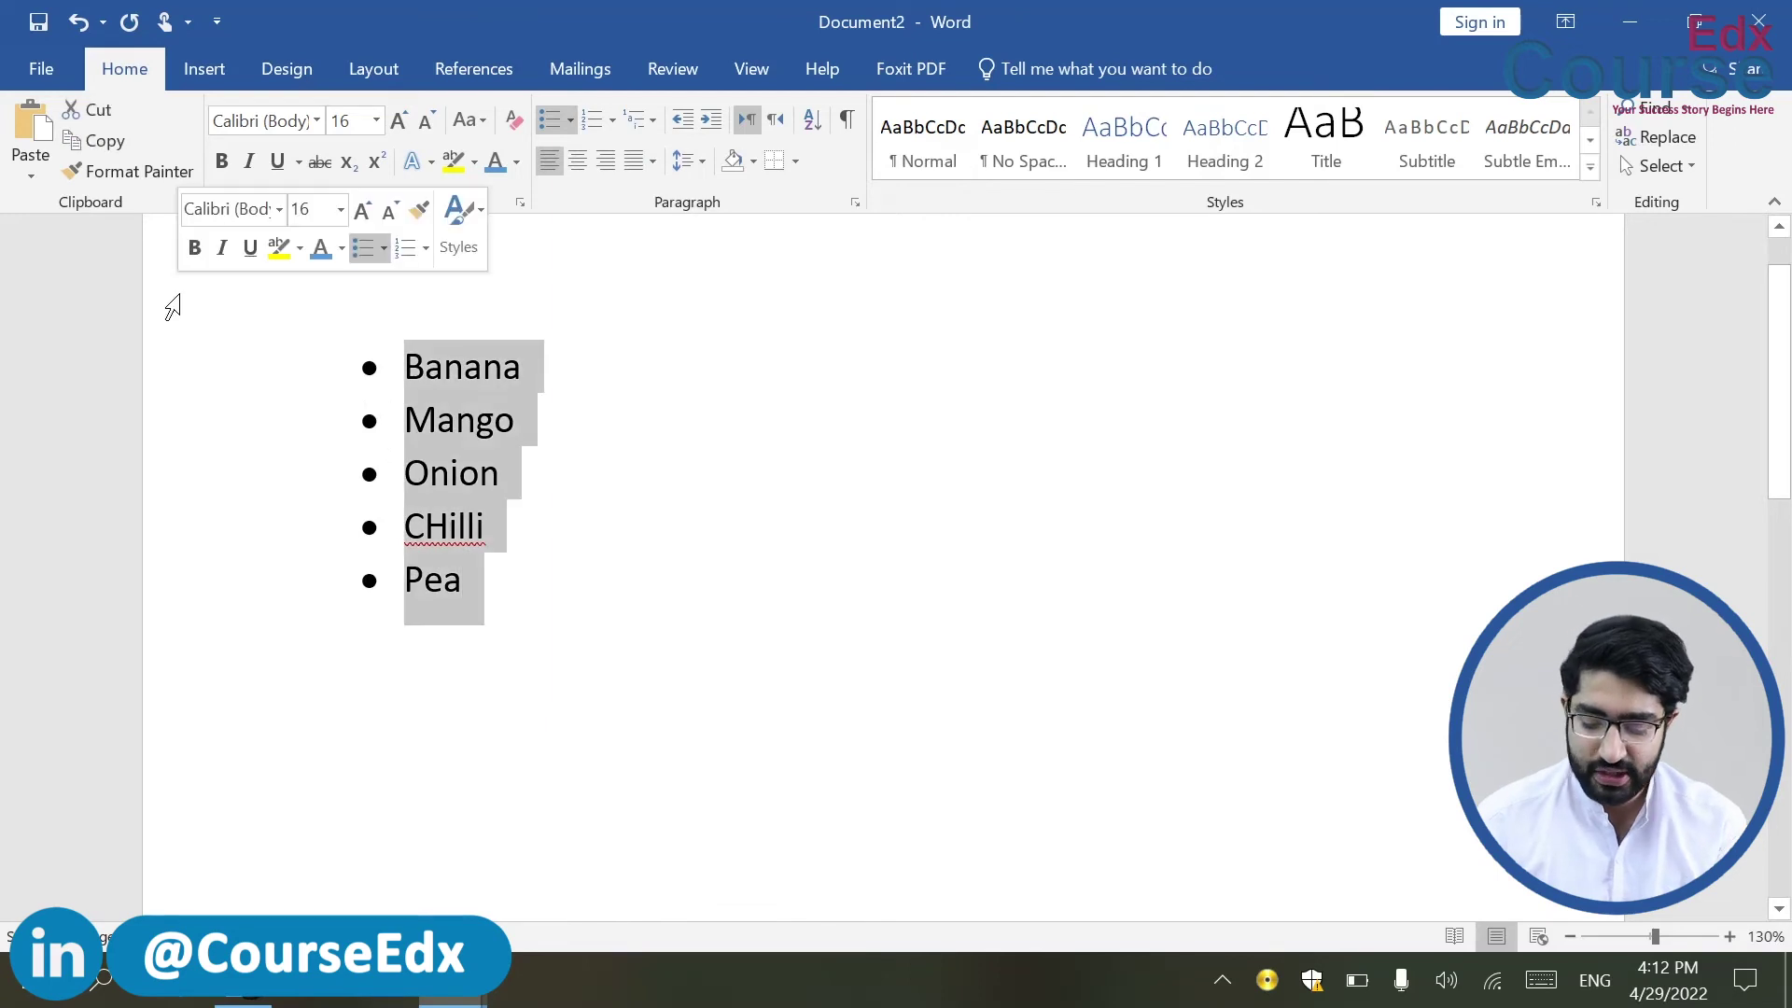
Step: Delete the old list and type '<> ' to start a diamond list: Mango, Banana, Onion, Chili, Pea
key("Delete")
type("<>")
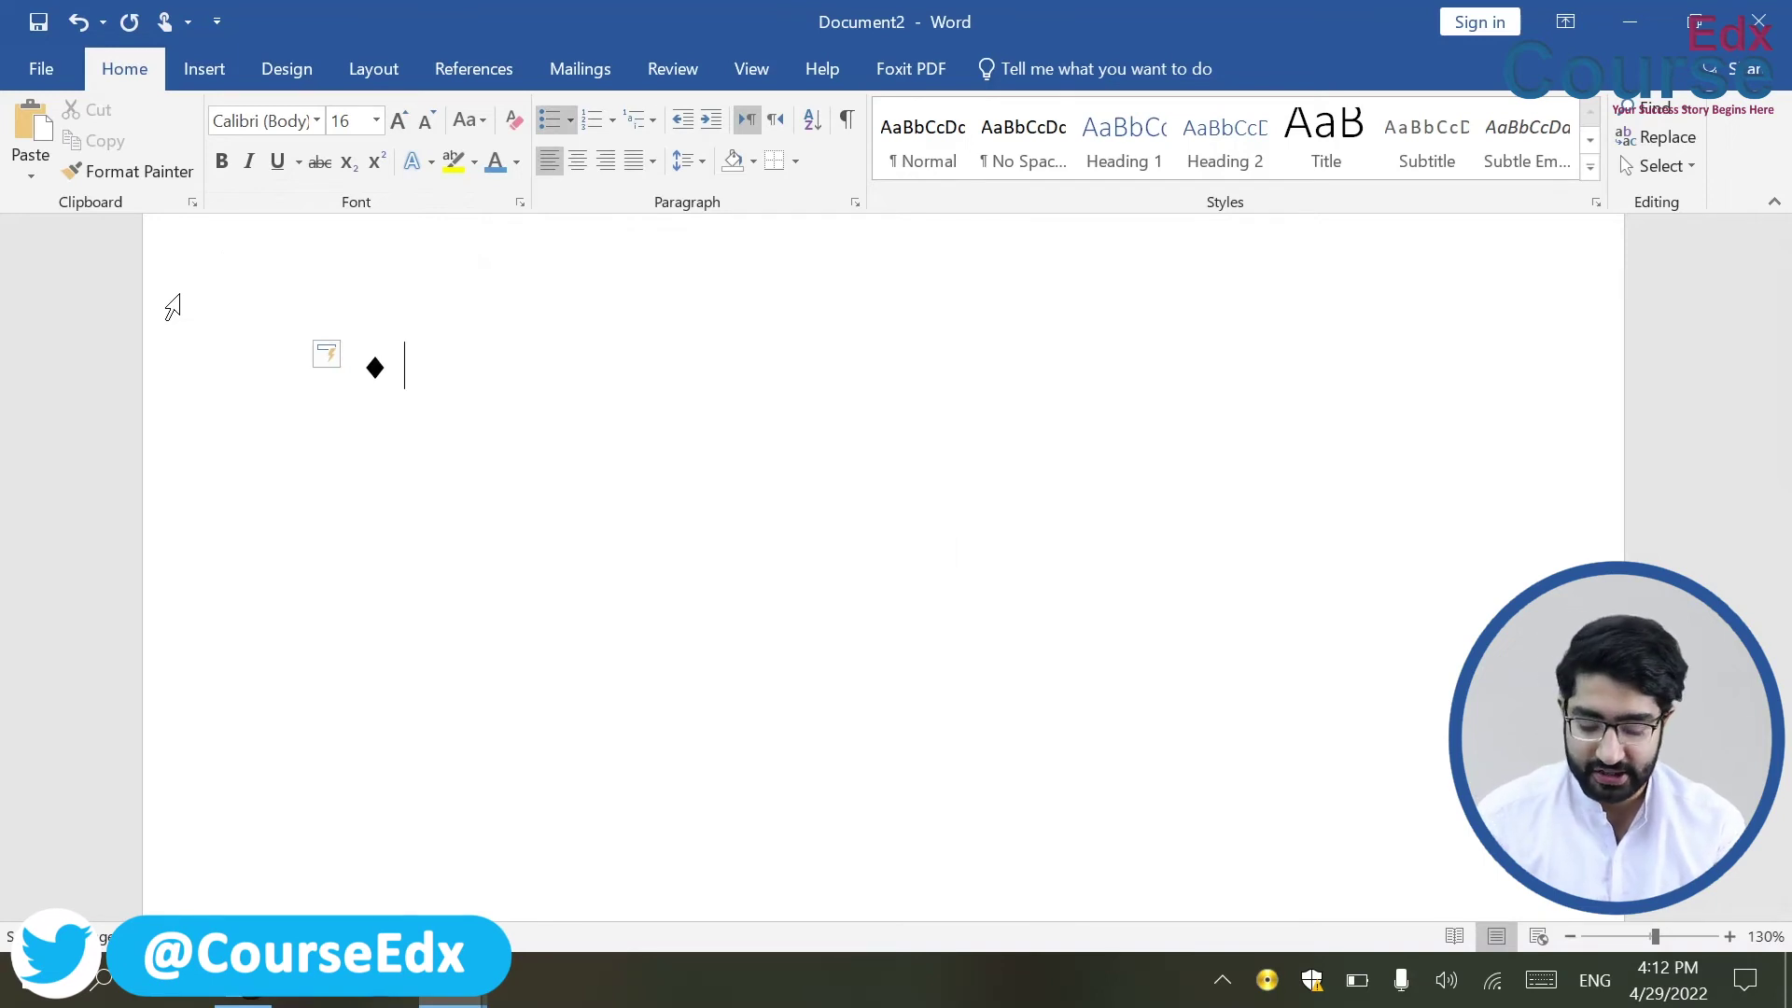
type(" Mango")
key("Return")
type("B")
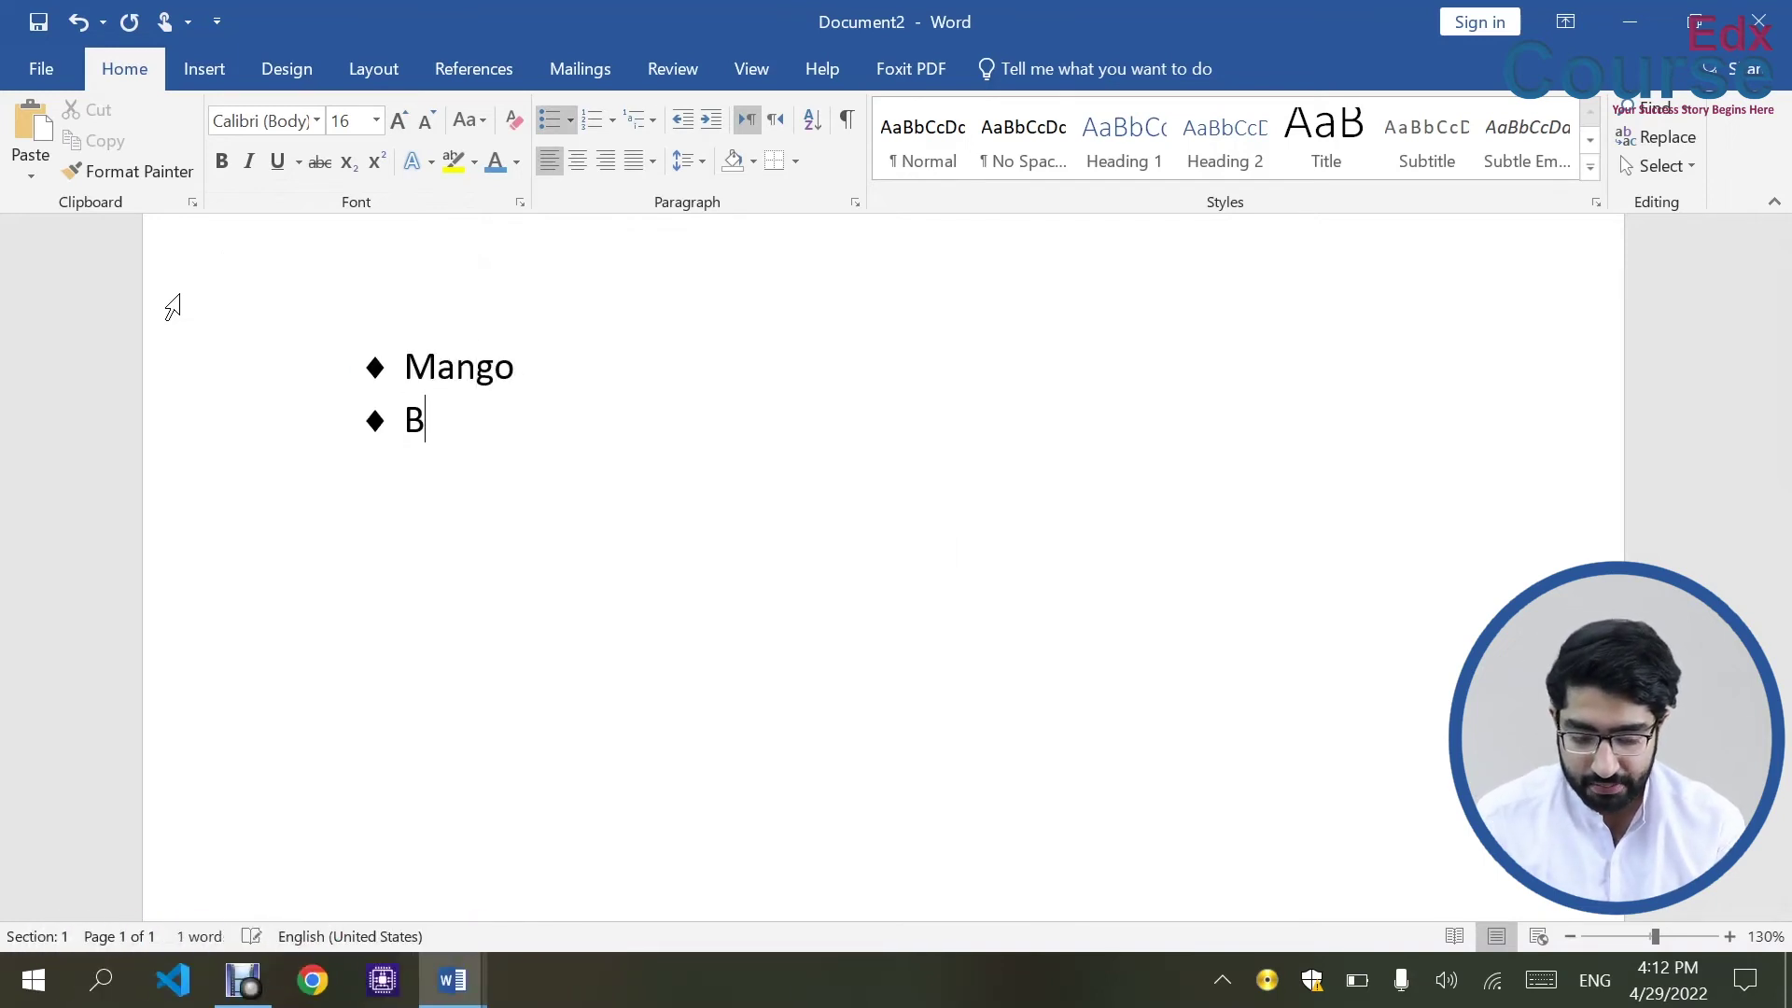
type("anana")
key("Return")
type("Onion")
key("Return")
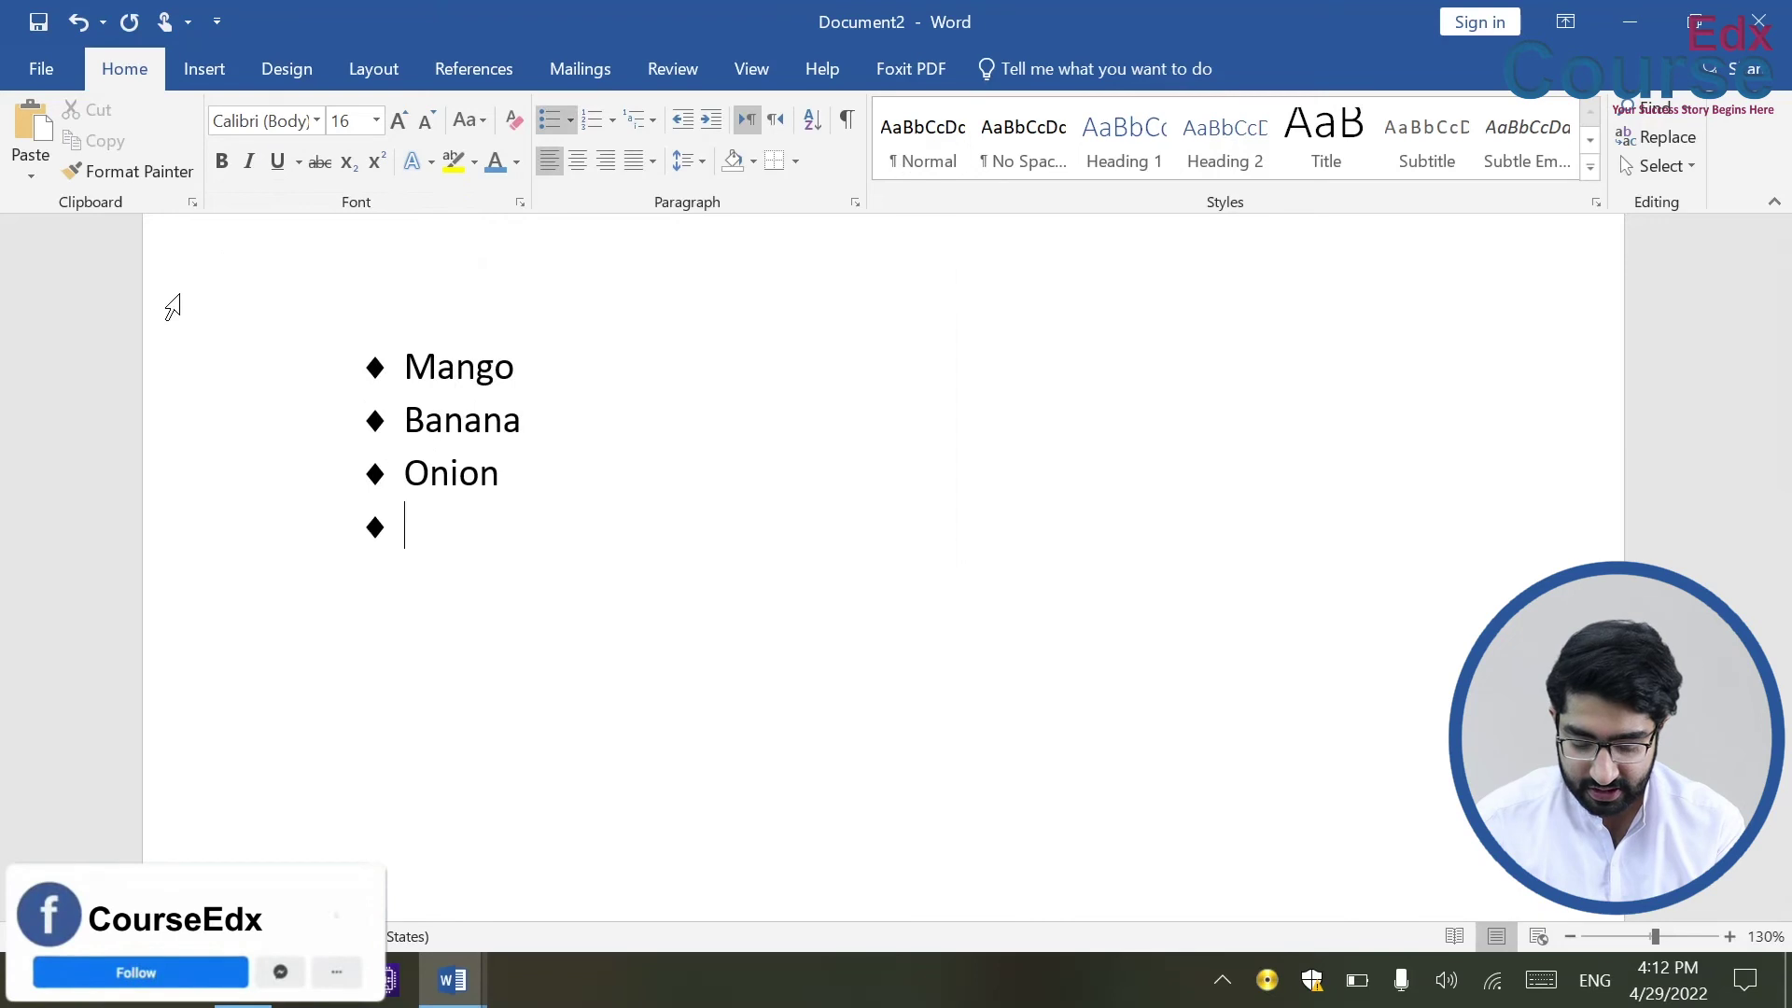
type("CH")
key("BackSpace")
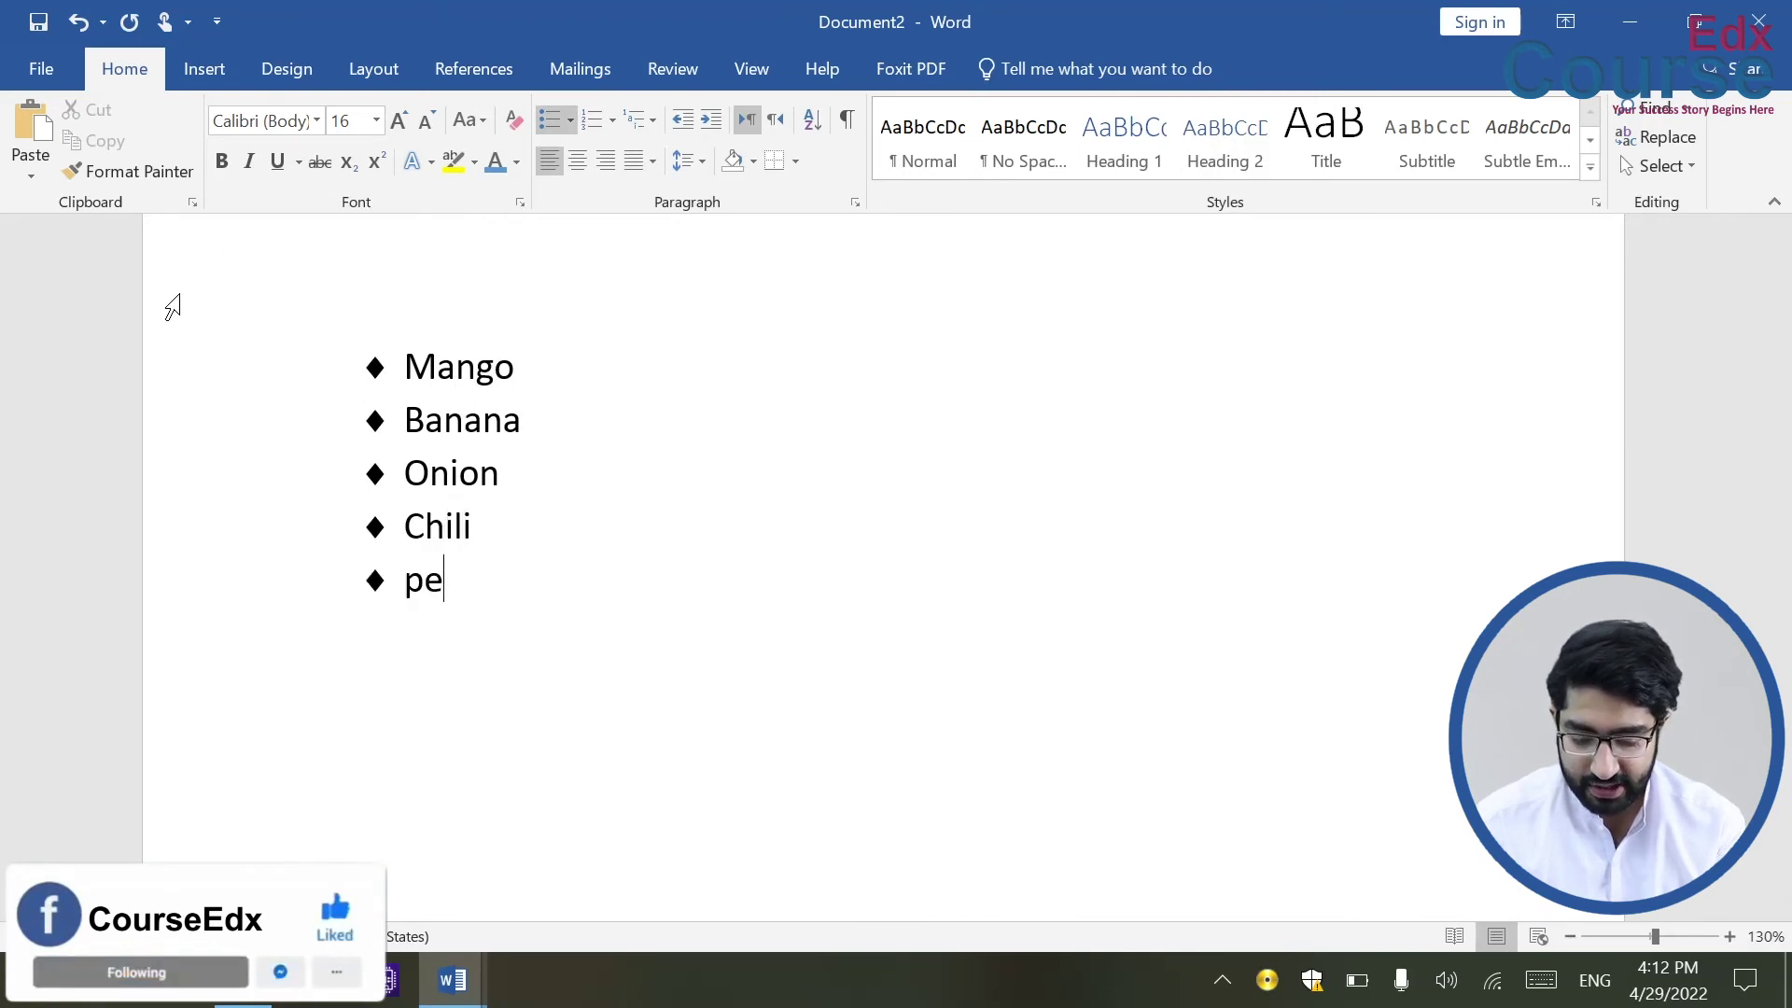
type("a")
key("Return")
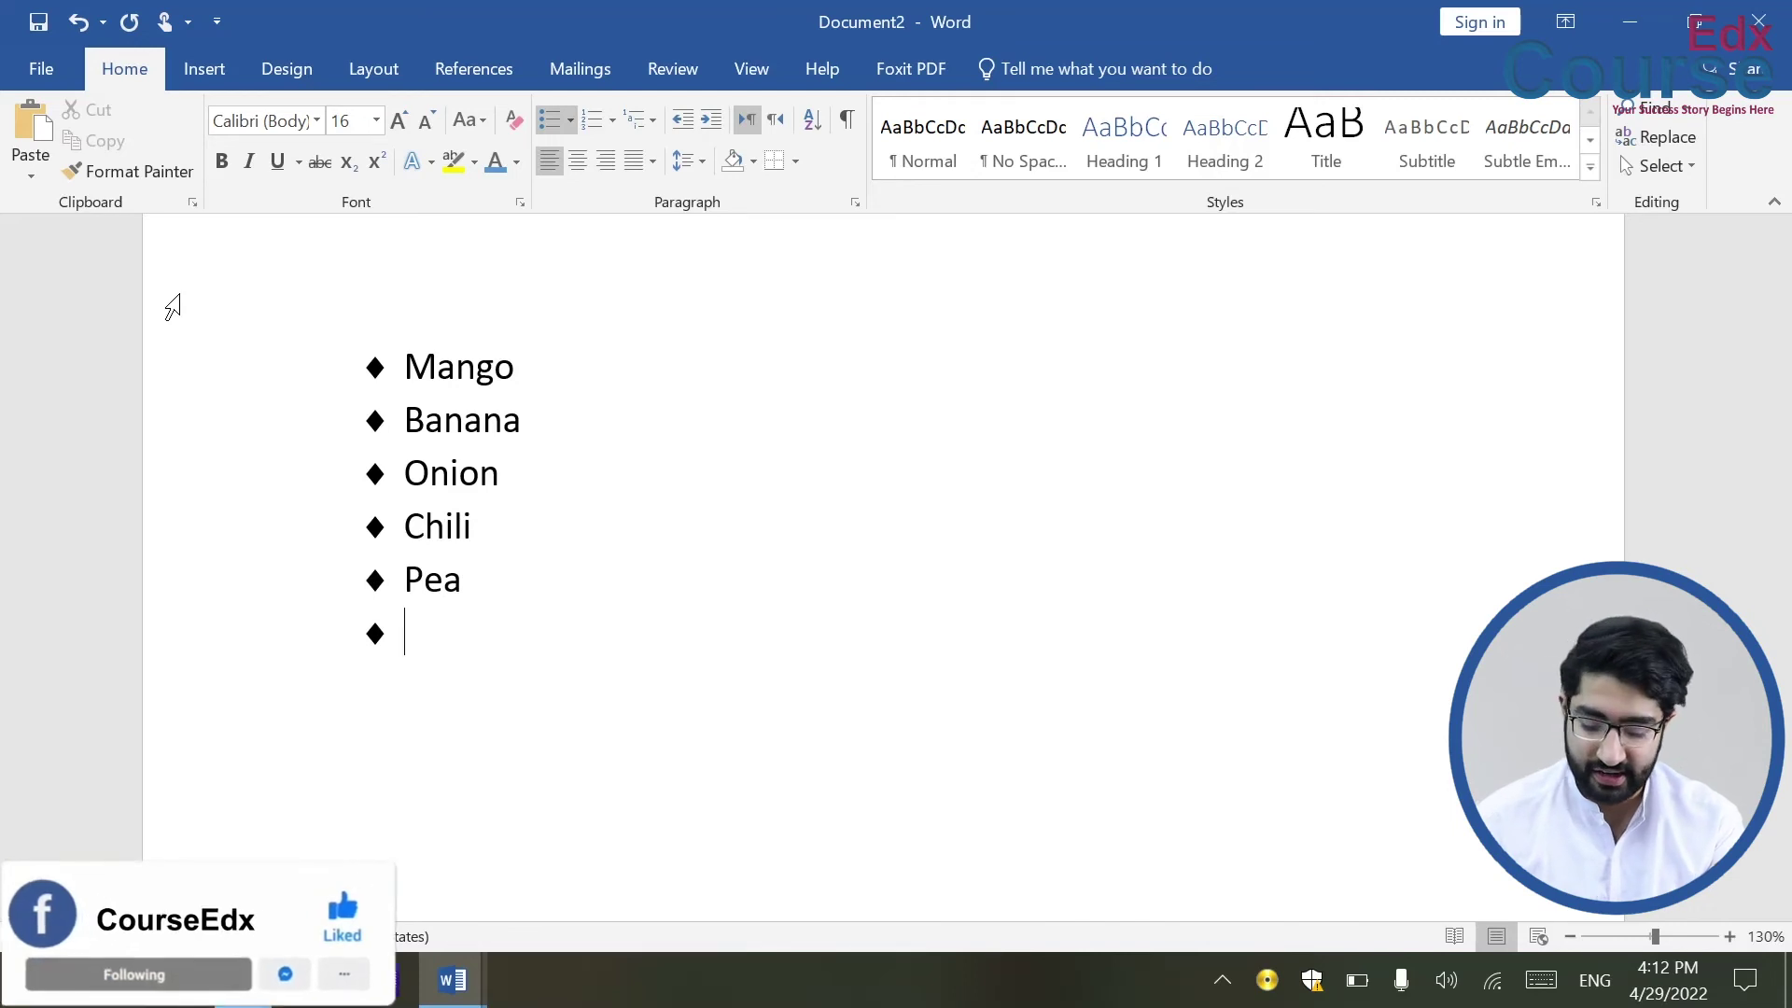
key("BackSpace")
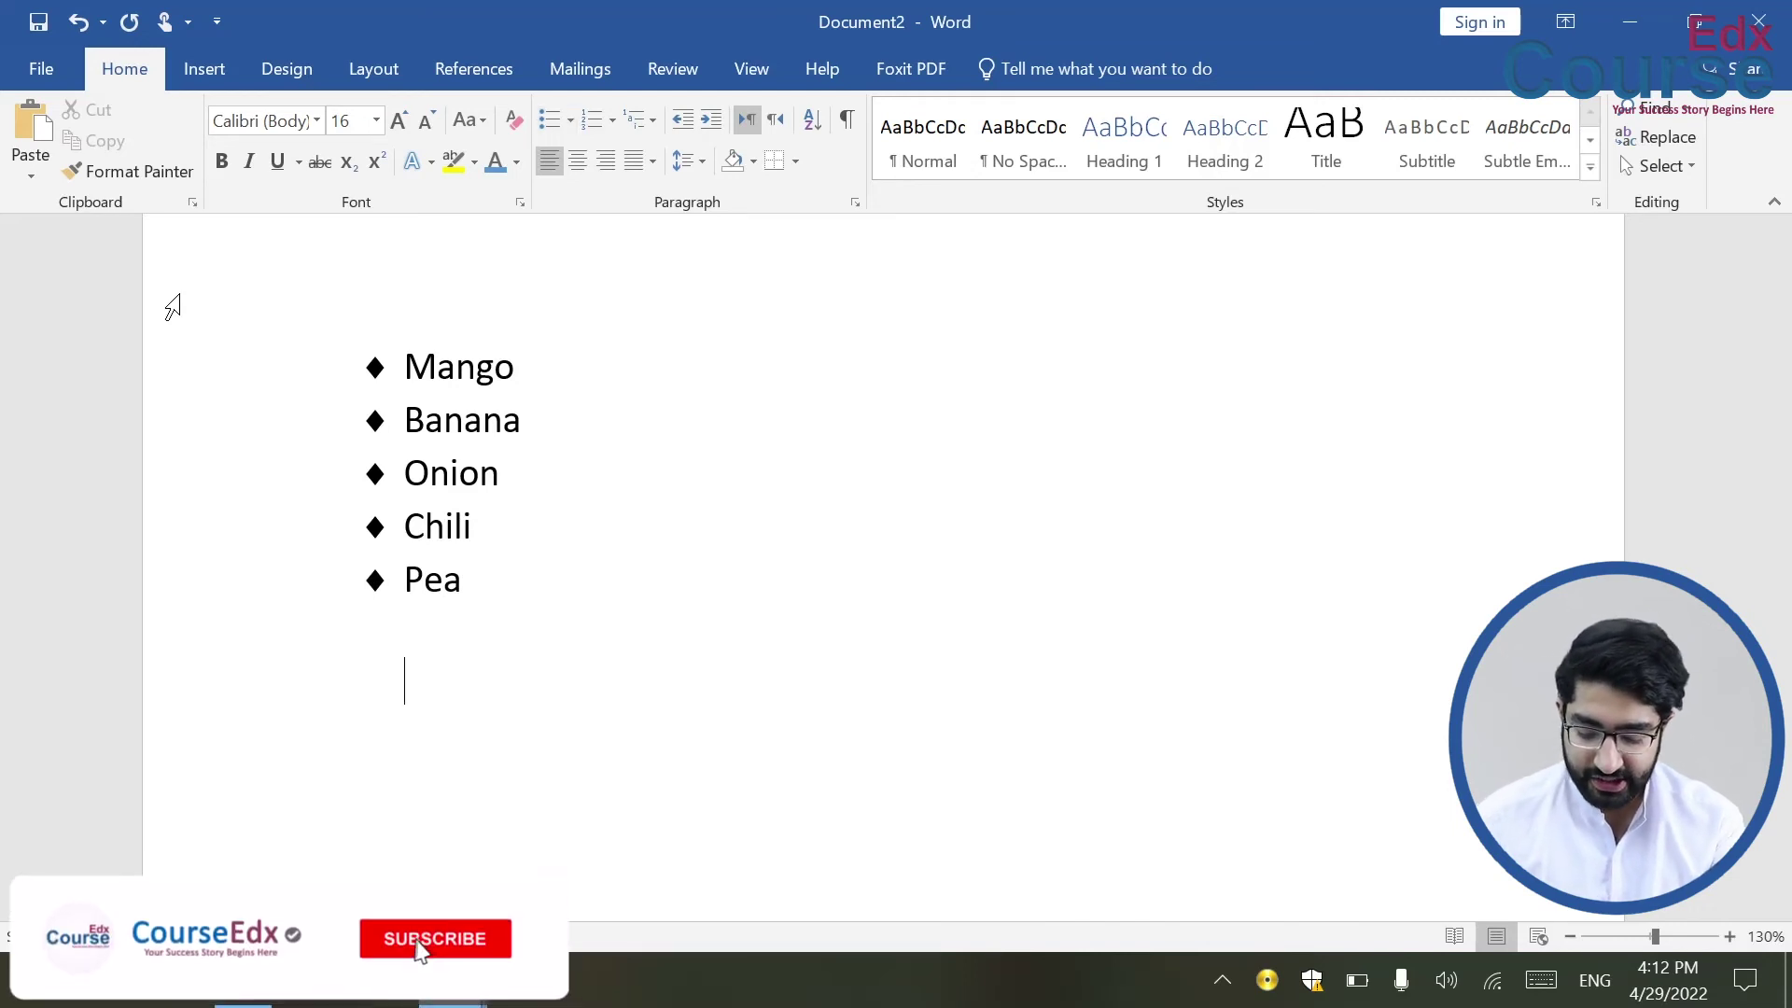
Step: Type '> ' for an arrow list of Mango, Banana, Onion, Chili, Pea, then begin a '*Mango' line
type(">")
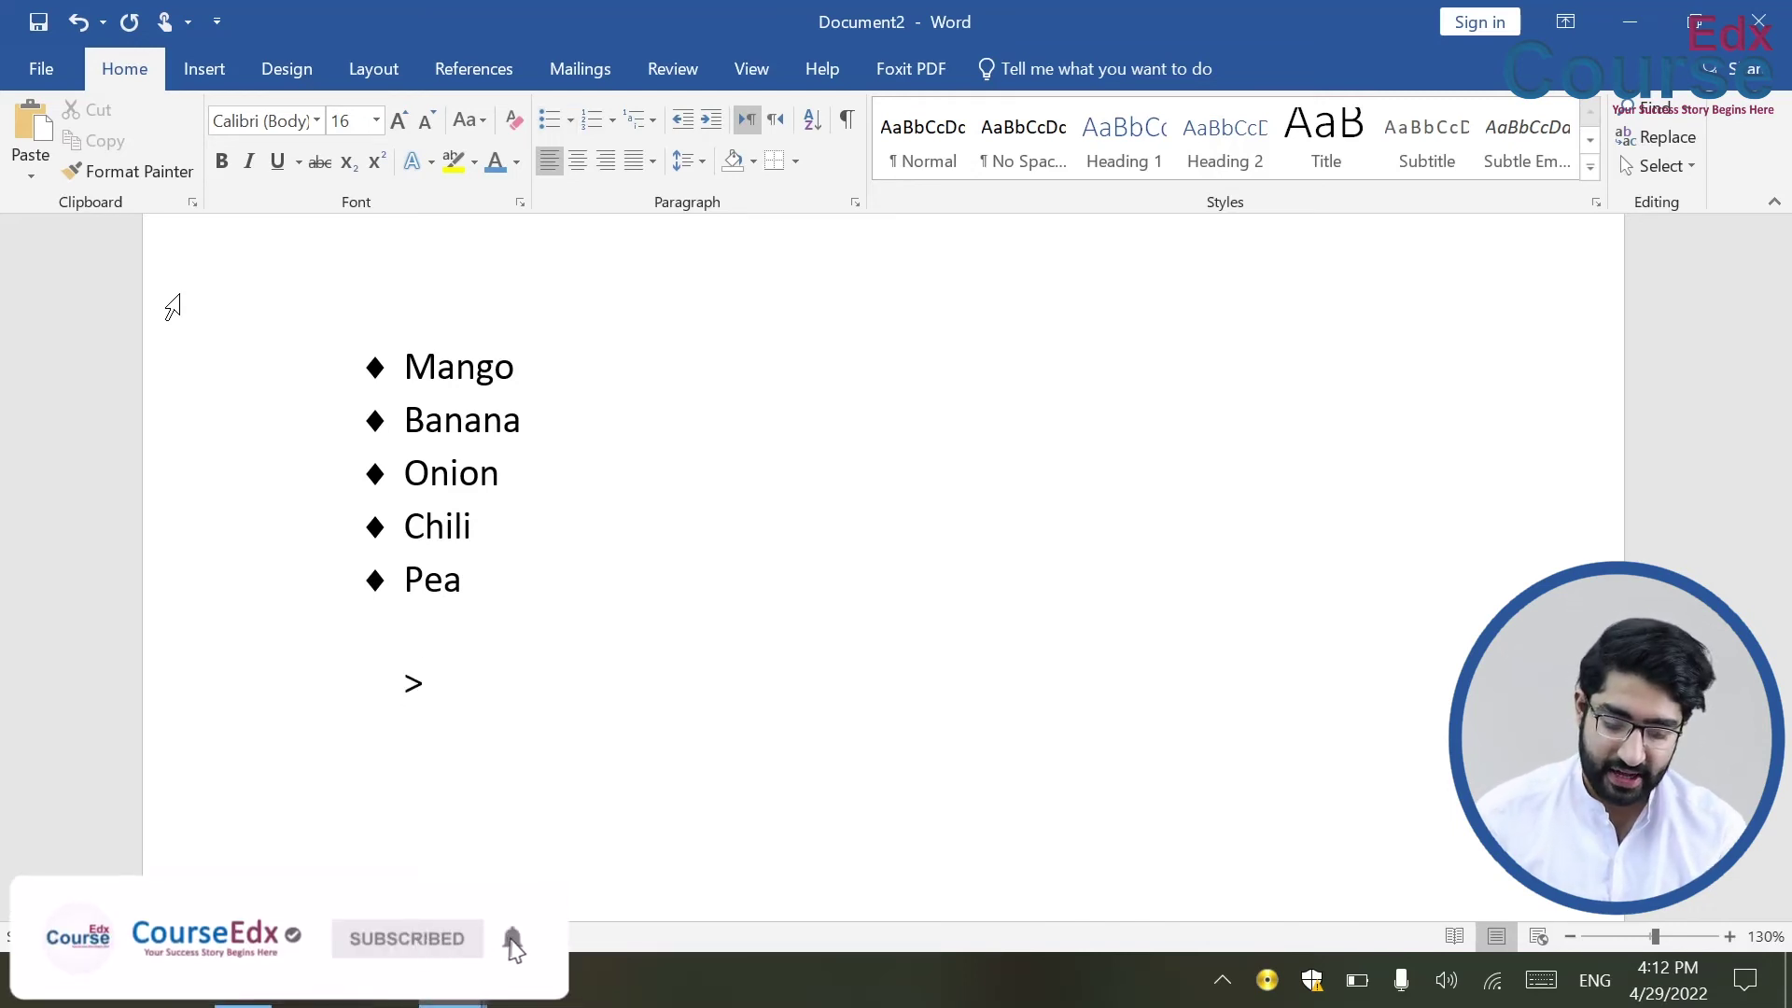
key("space")
type("Mango")
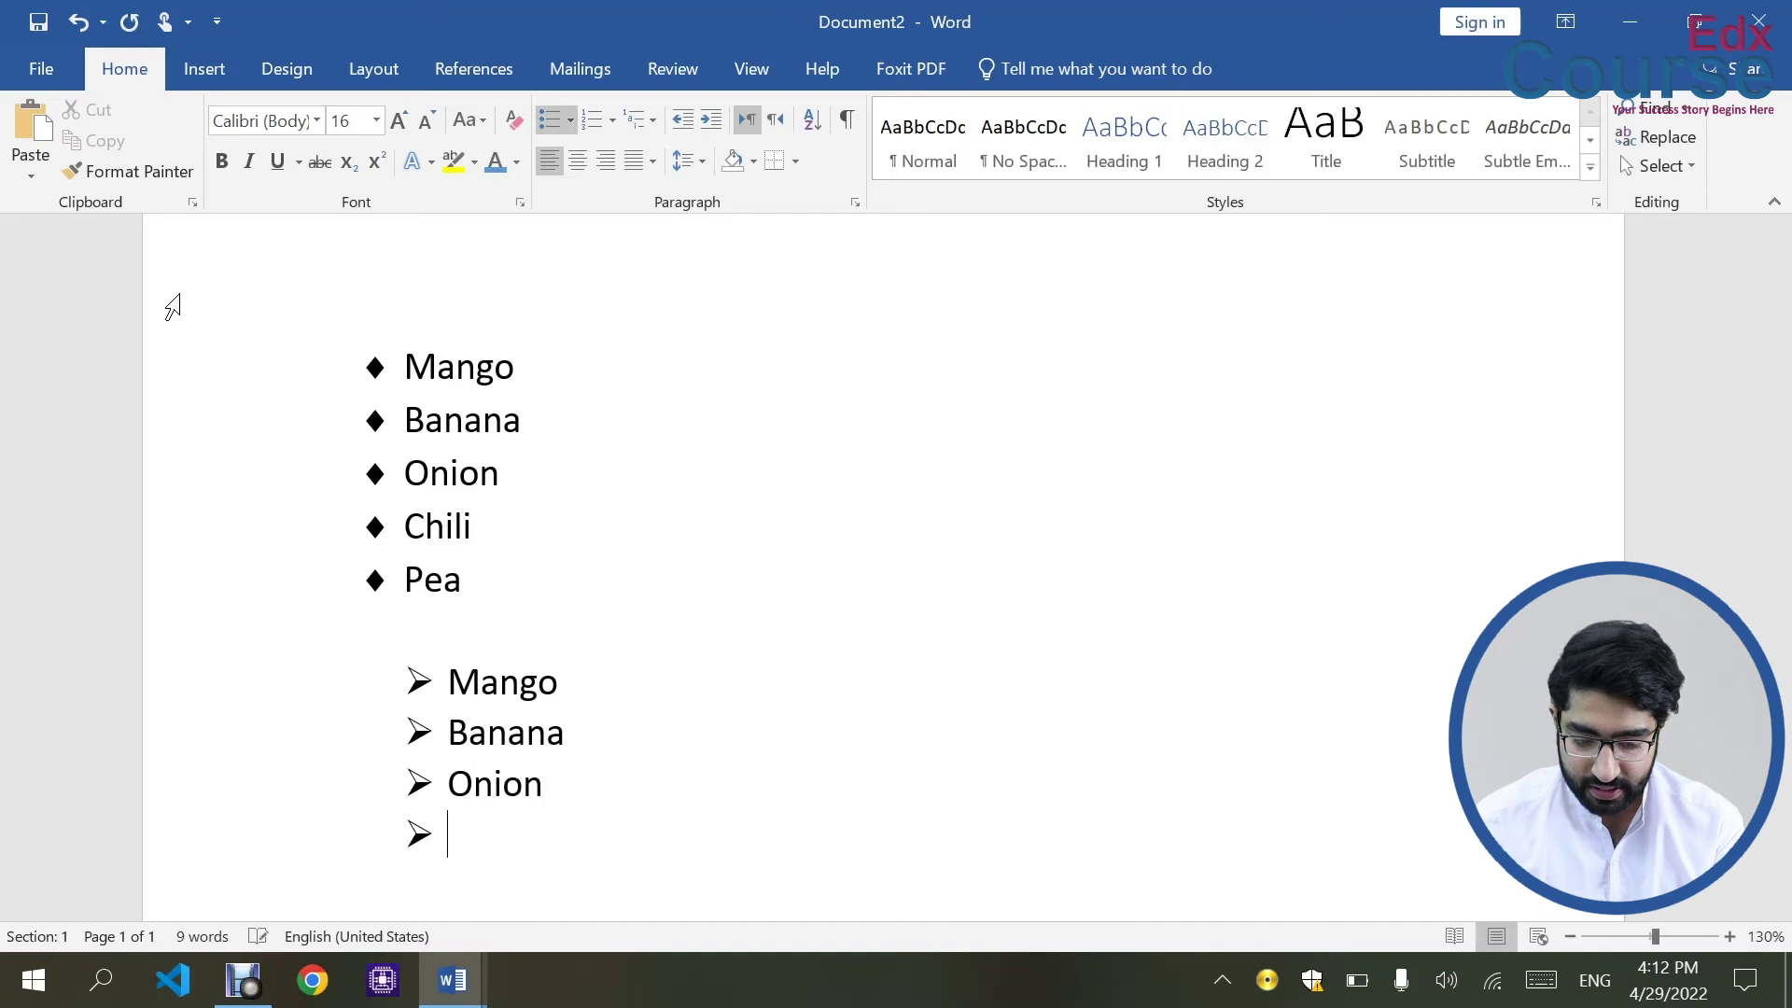
type("Chili")
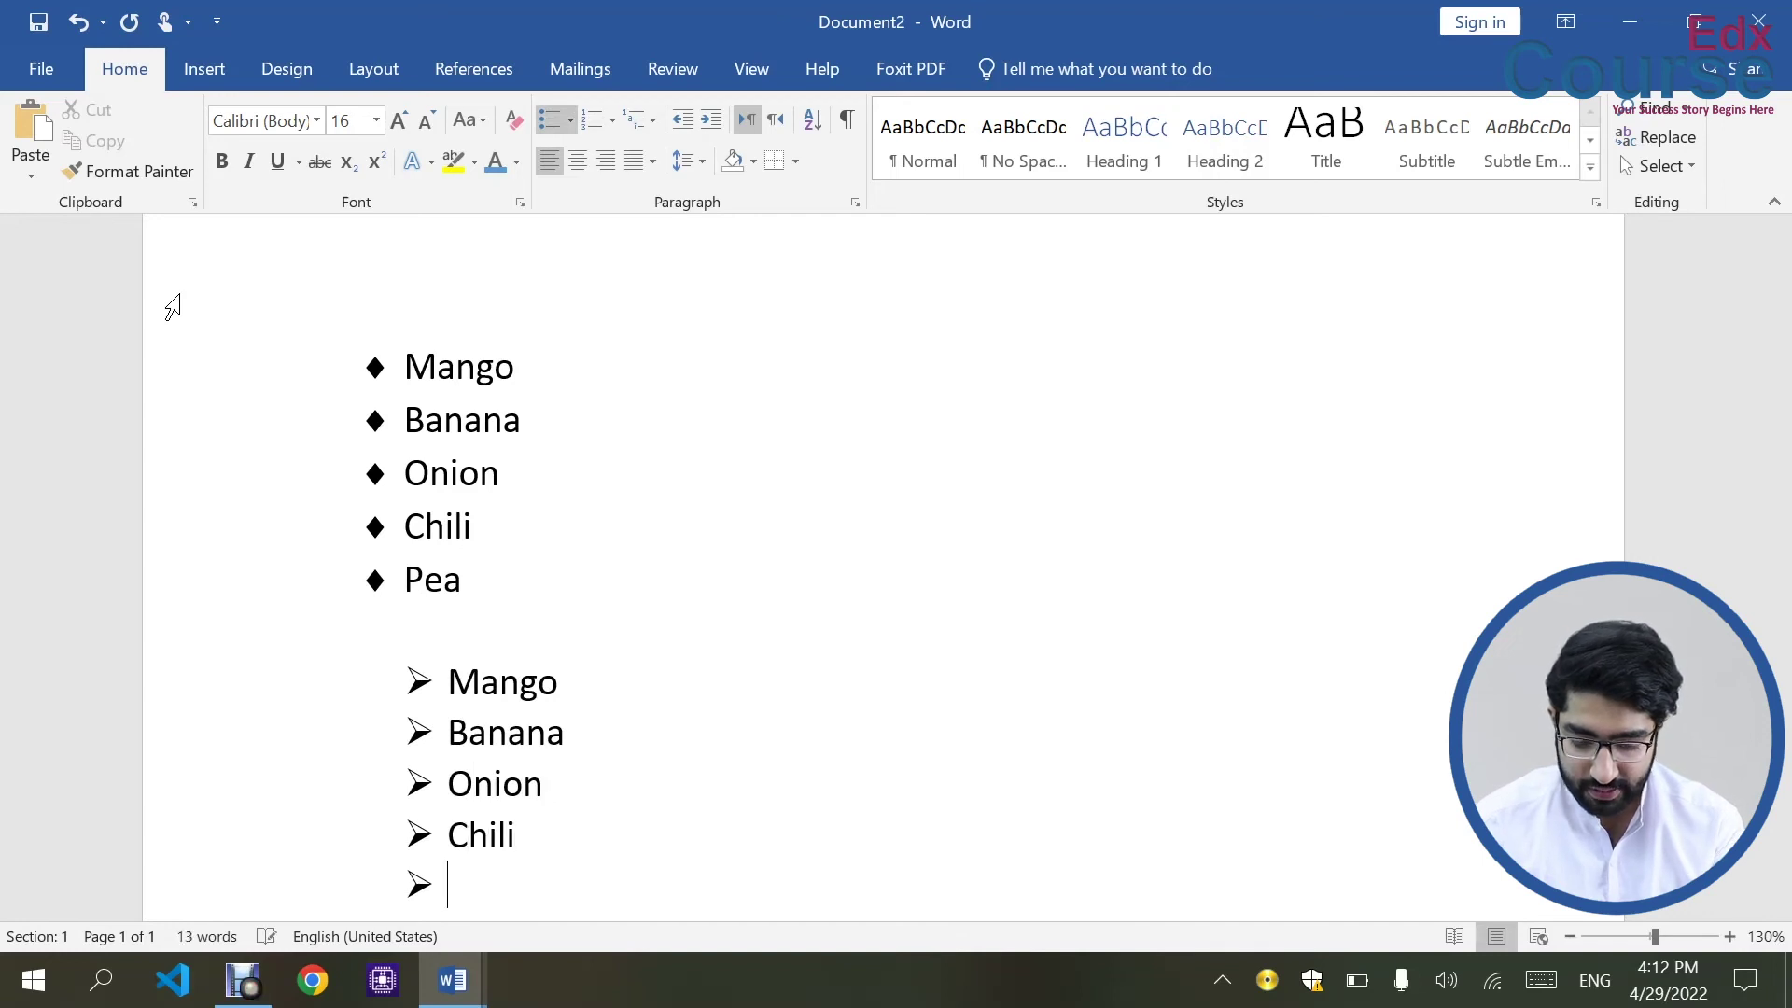
type("Pea")
key("Return")
key("Return")
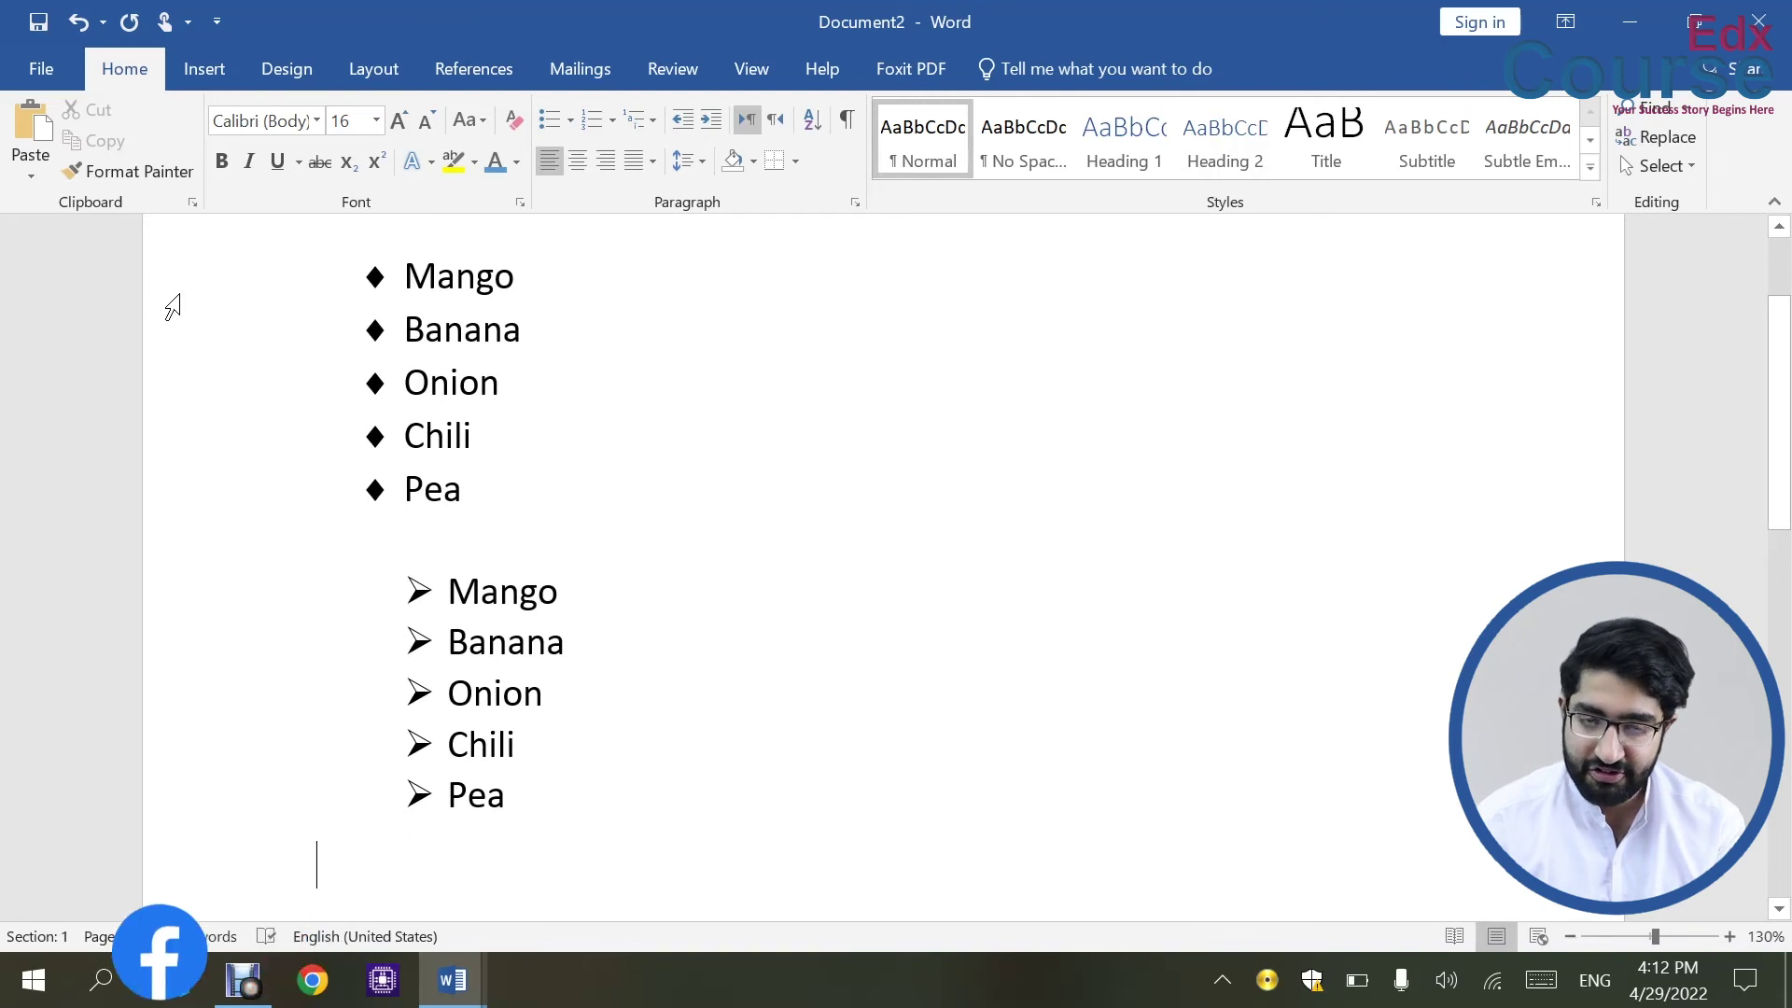
type("*")
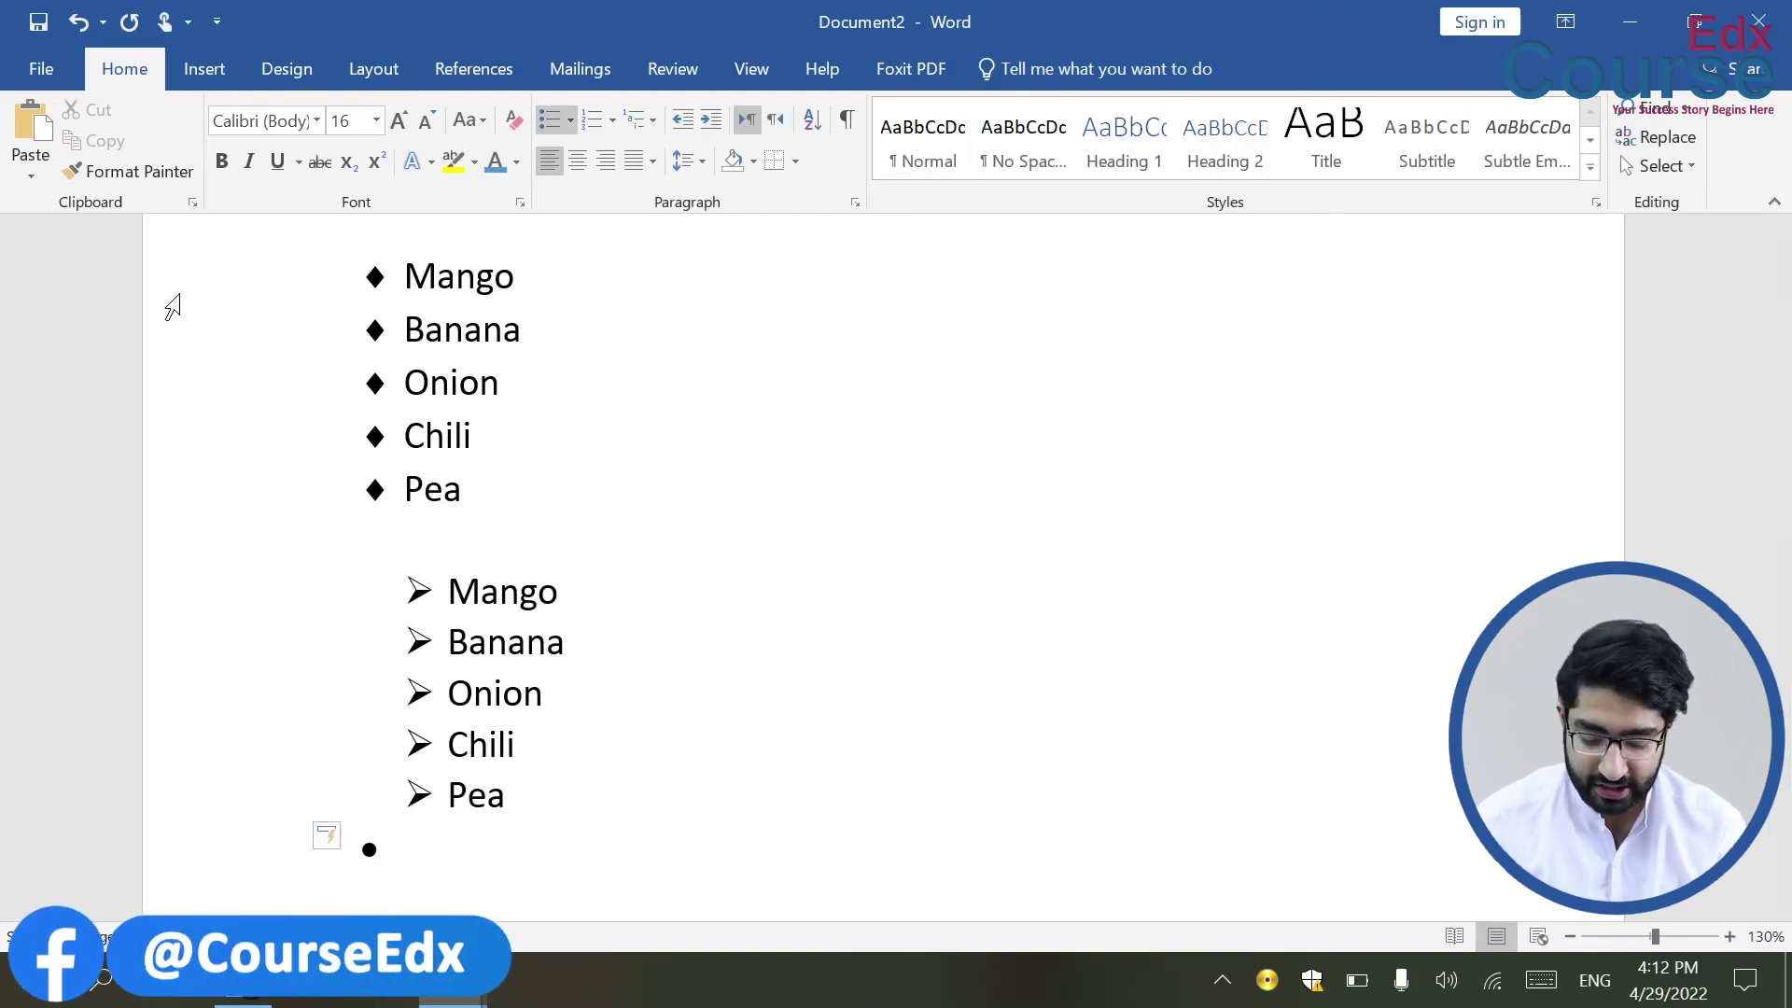
type("Mango")
Step: Enter Banana, Onion, Chili and Pea as round-bulleted items below Mango
key("Return")
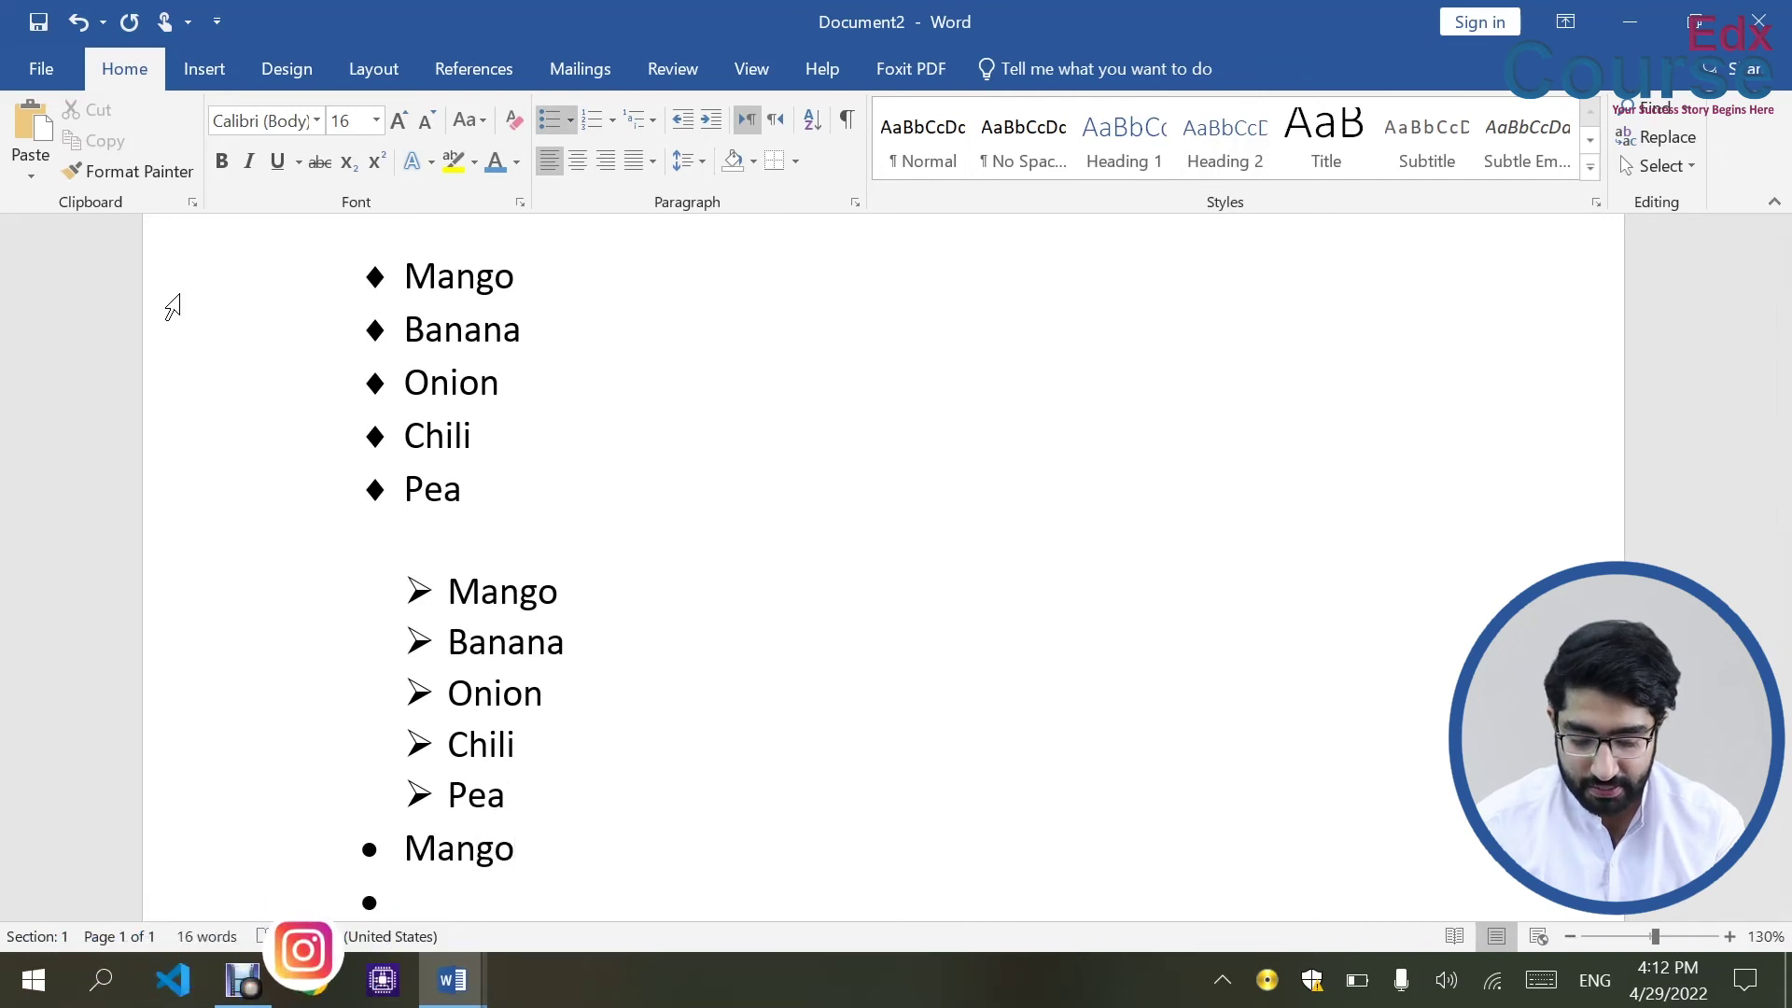
type("banan")
key("Return")
type("Onion")
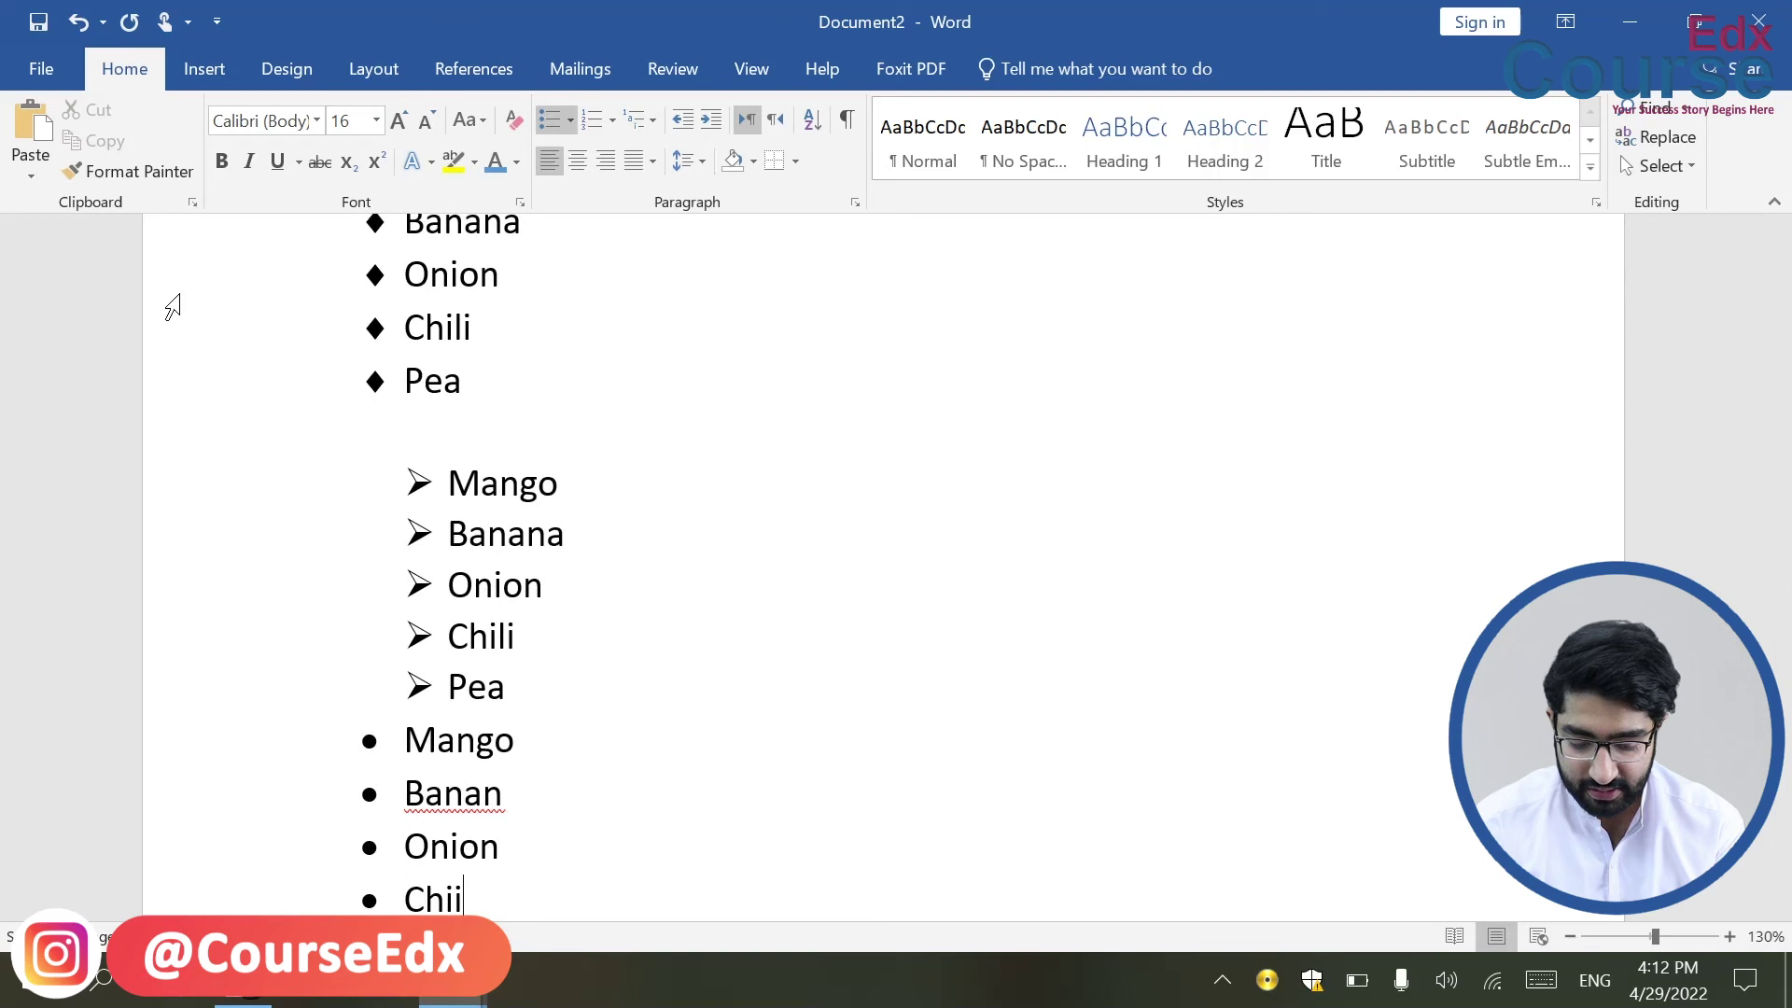
type("i")
key("Return")
type("Pea")
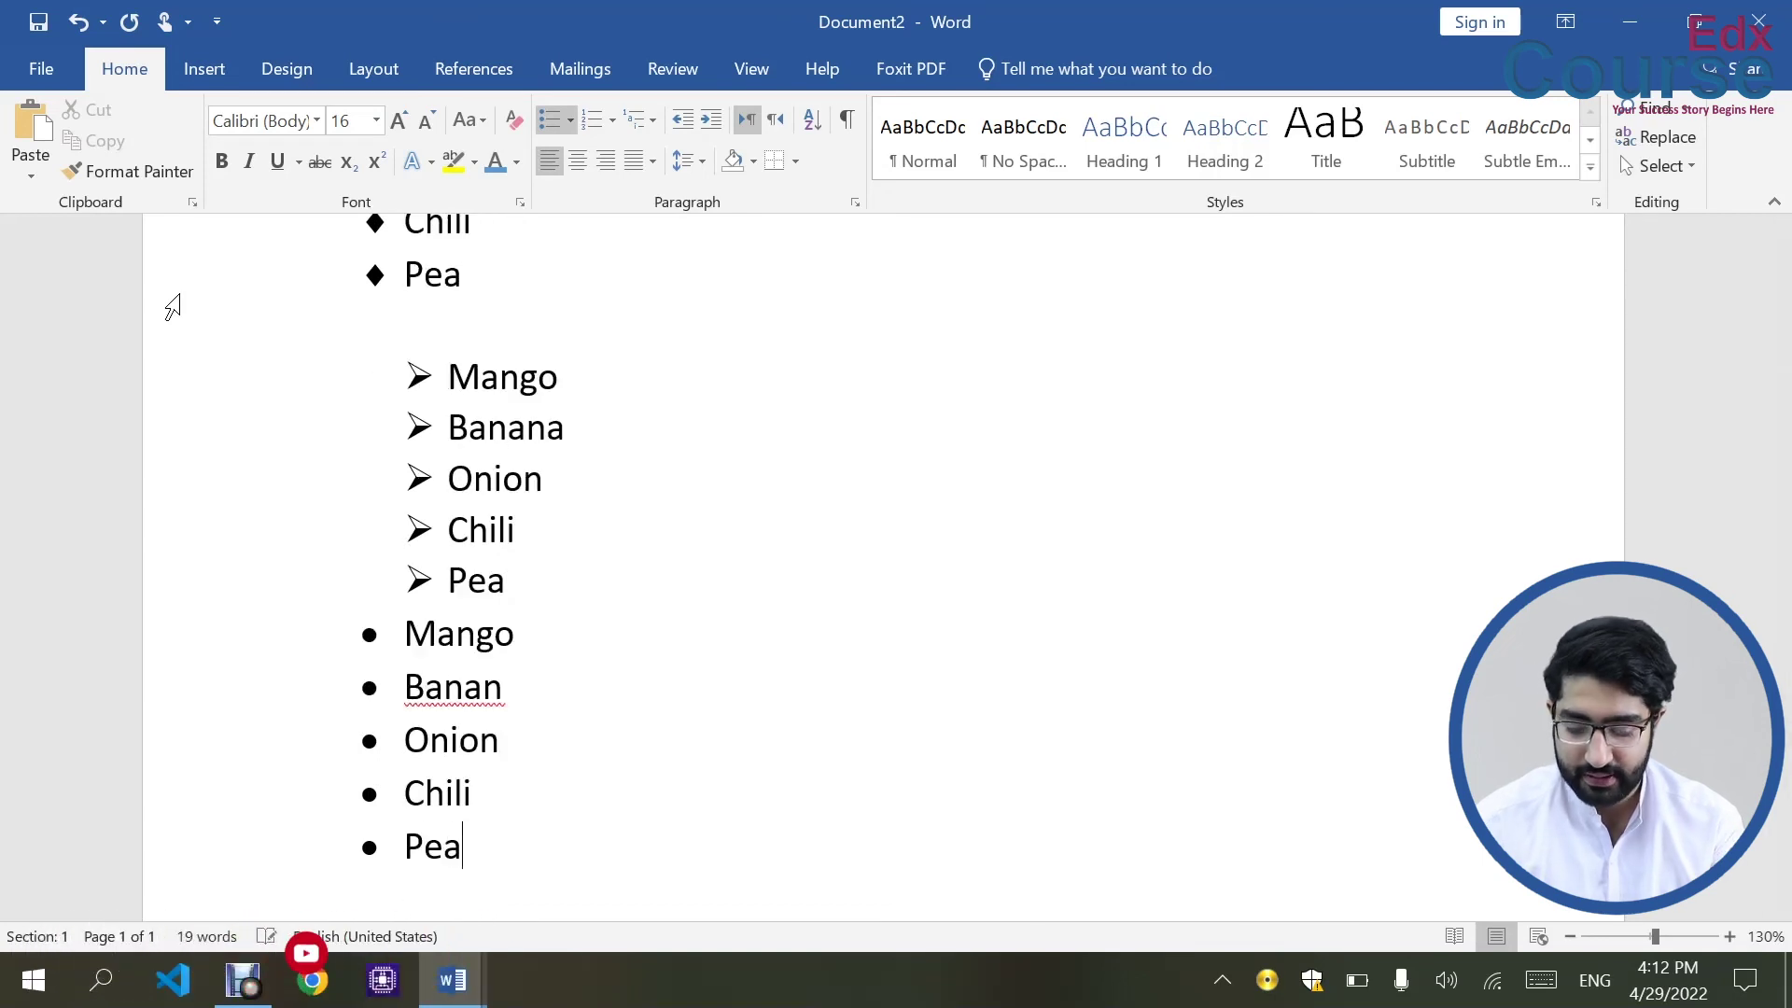
key("Return")
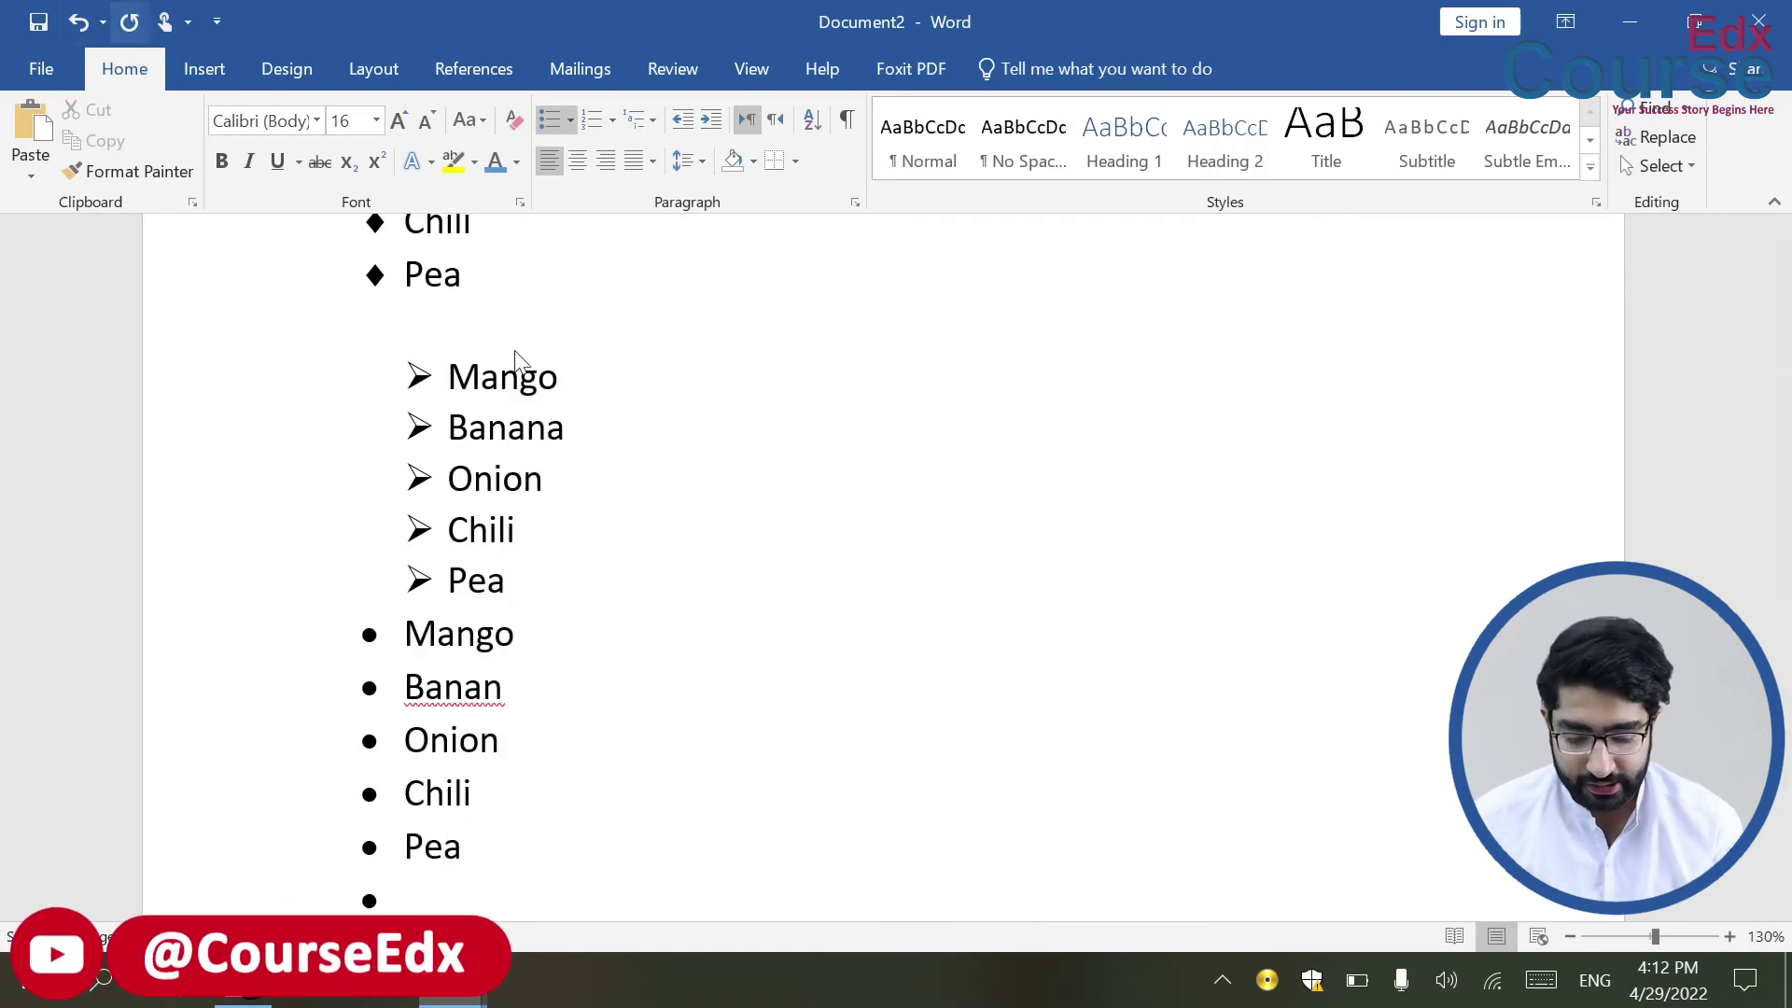
Step: Insert a blank, unbulleted line after Pea in the arrow list to separate the lists
left_click(505, 579)
key("Return")
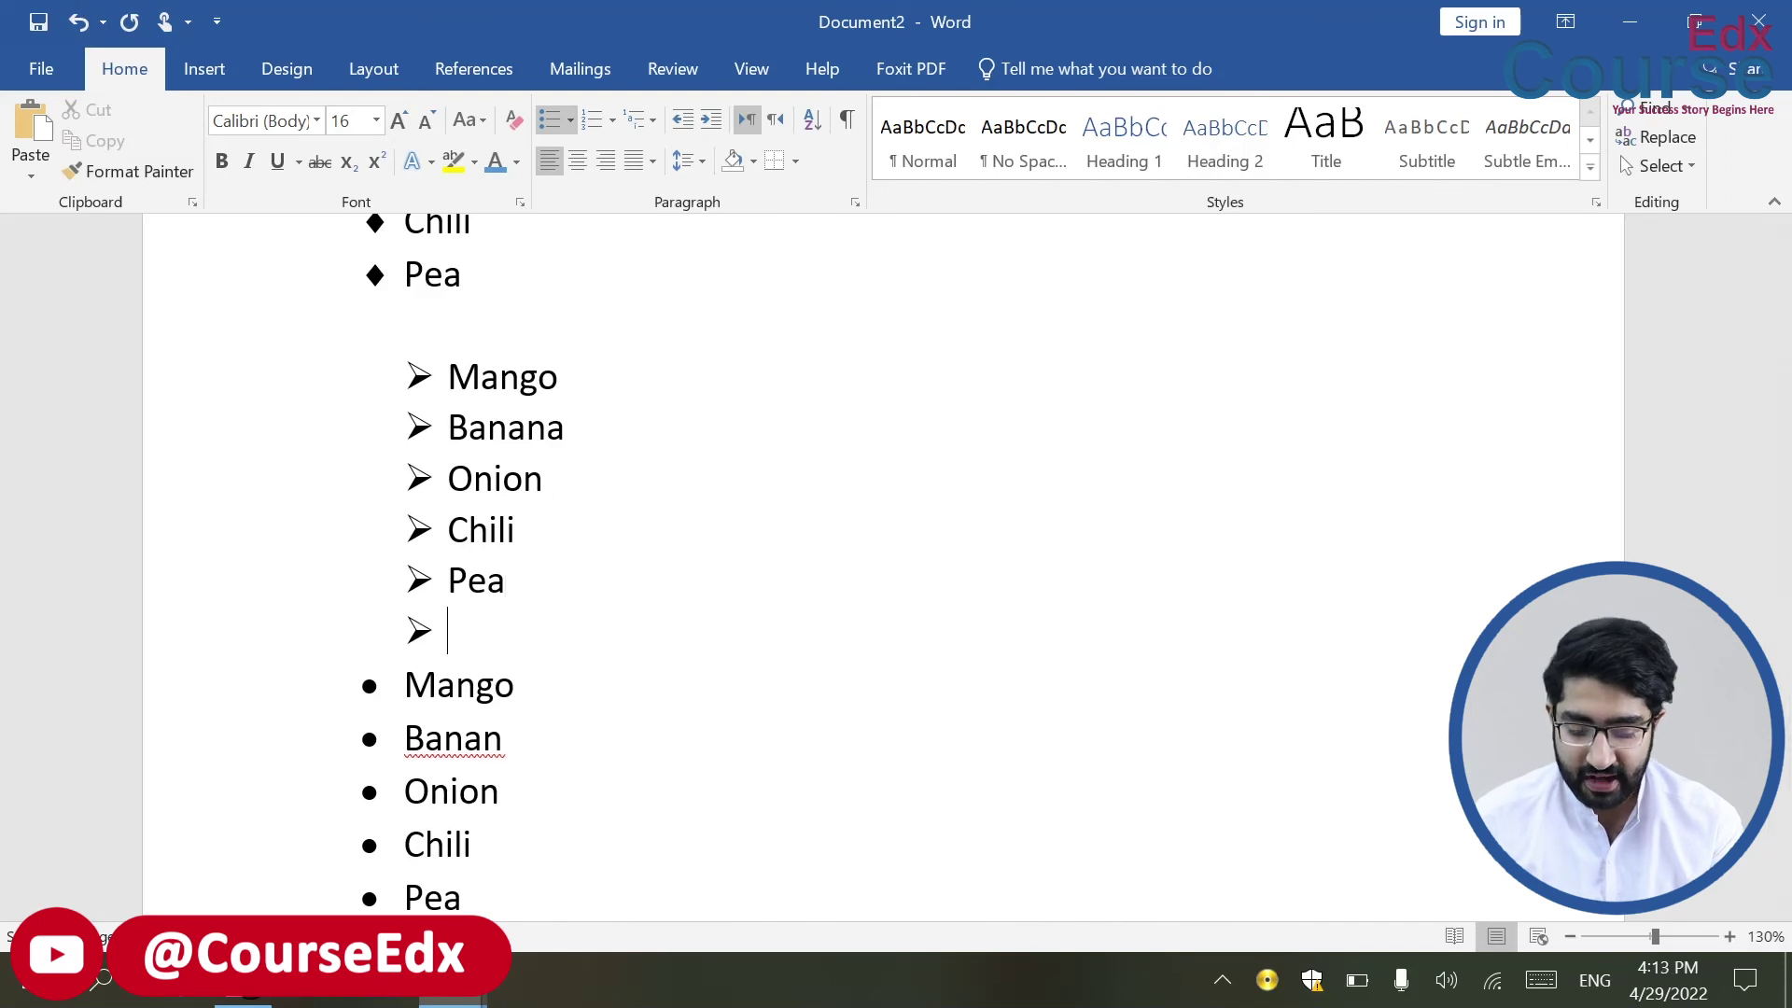
scroll(883, 560, "up", 3)
key("BackSpace")
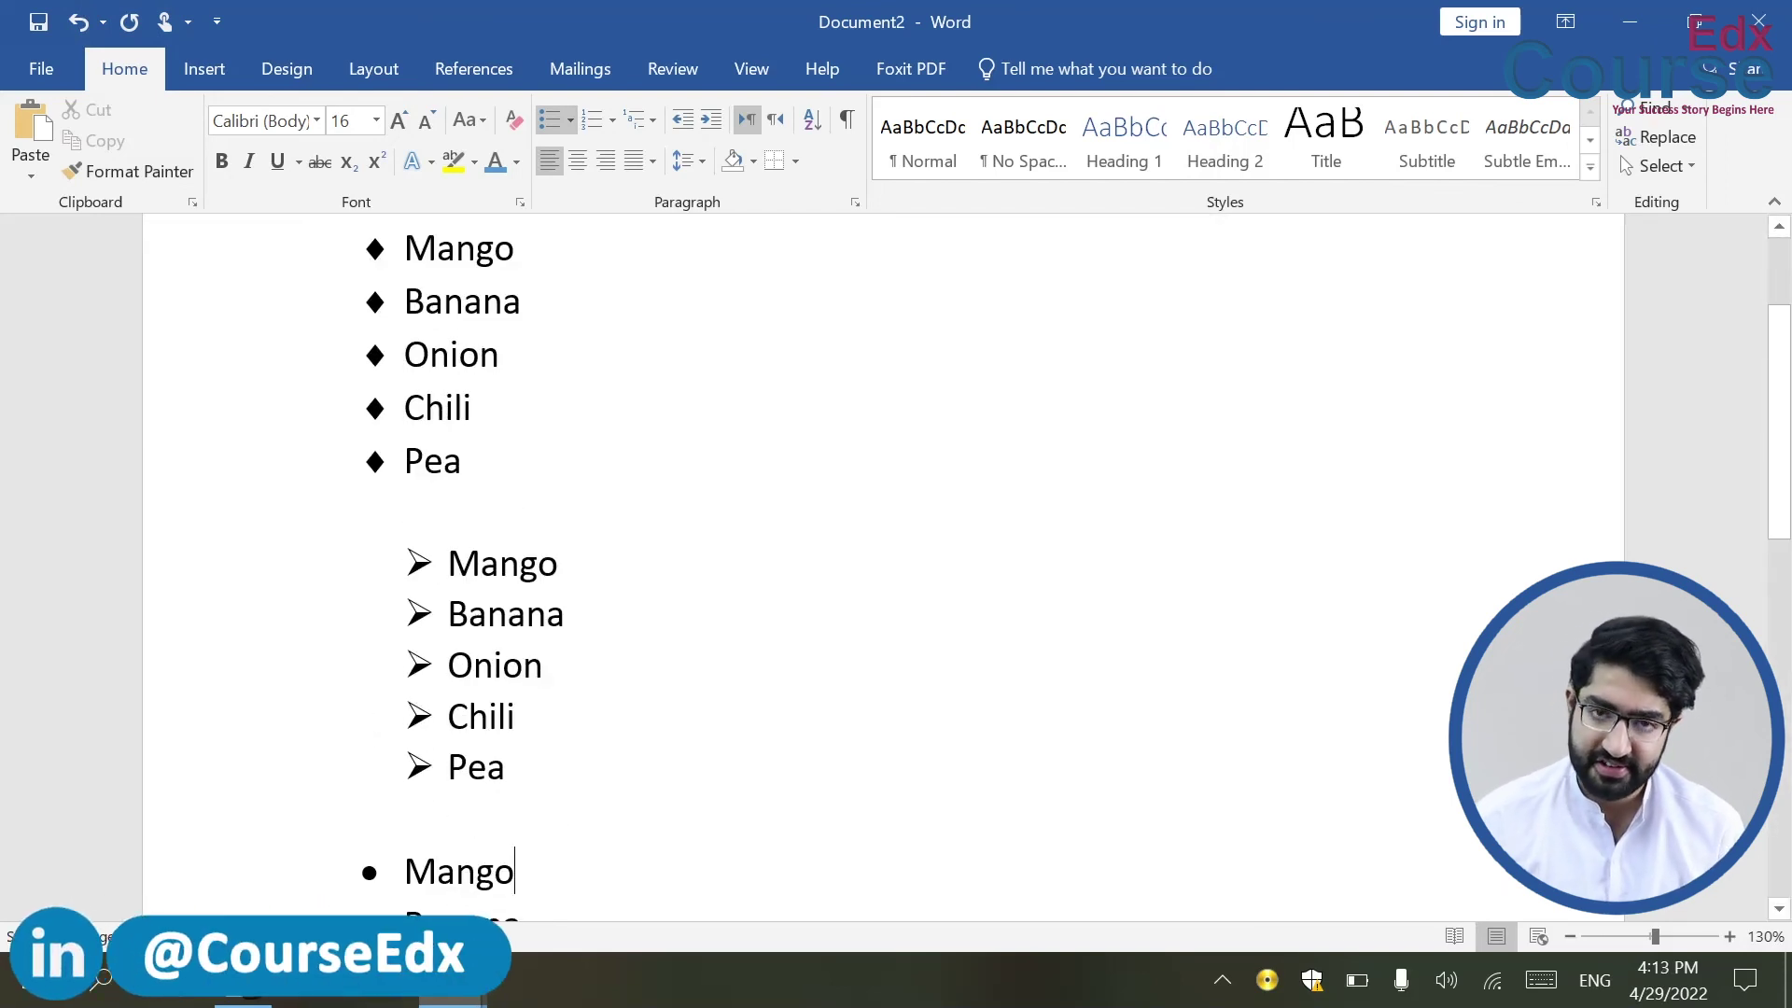
scroll(883, 560, "down", 1)
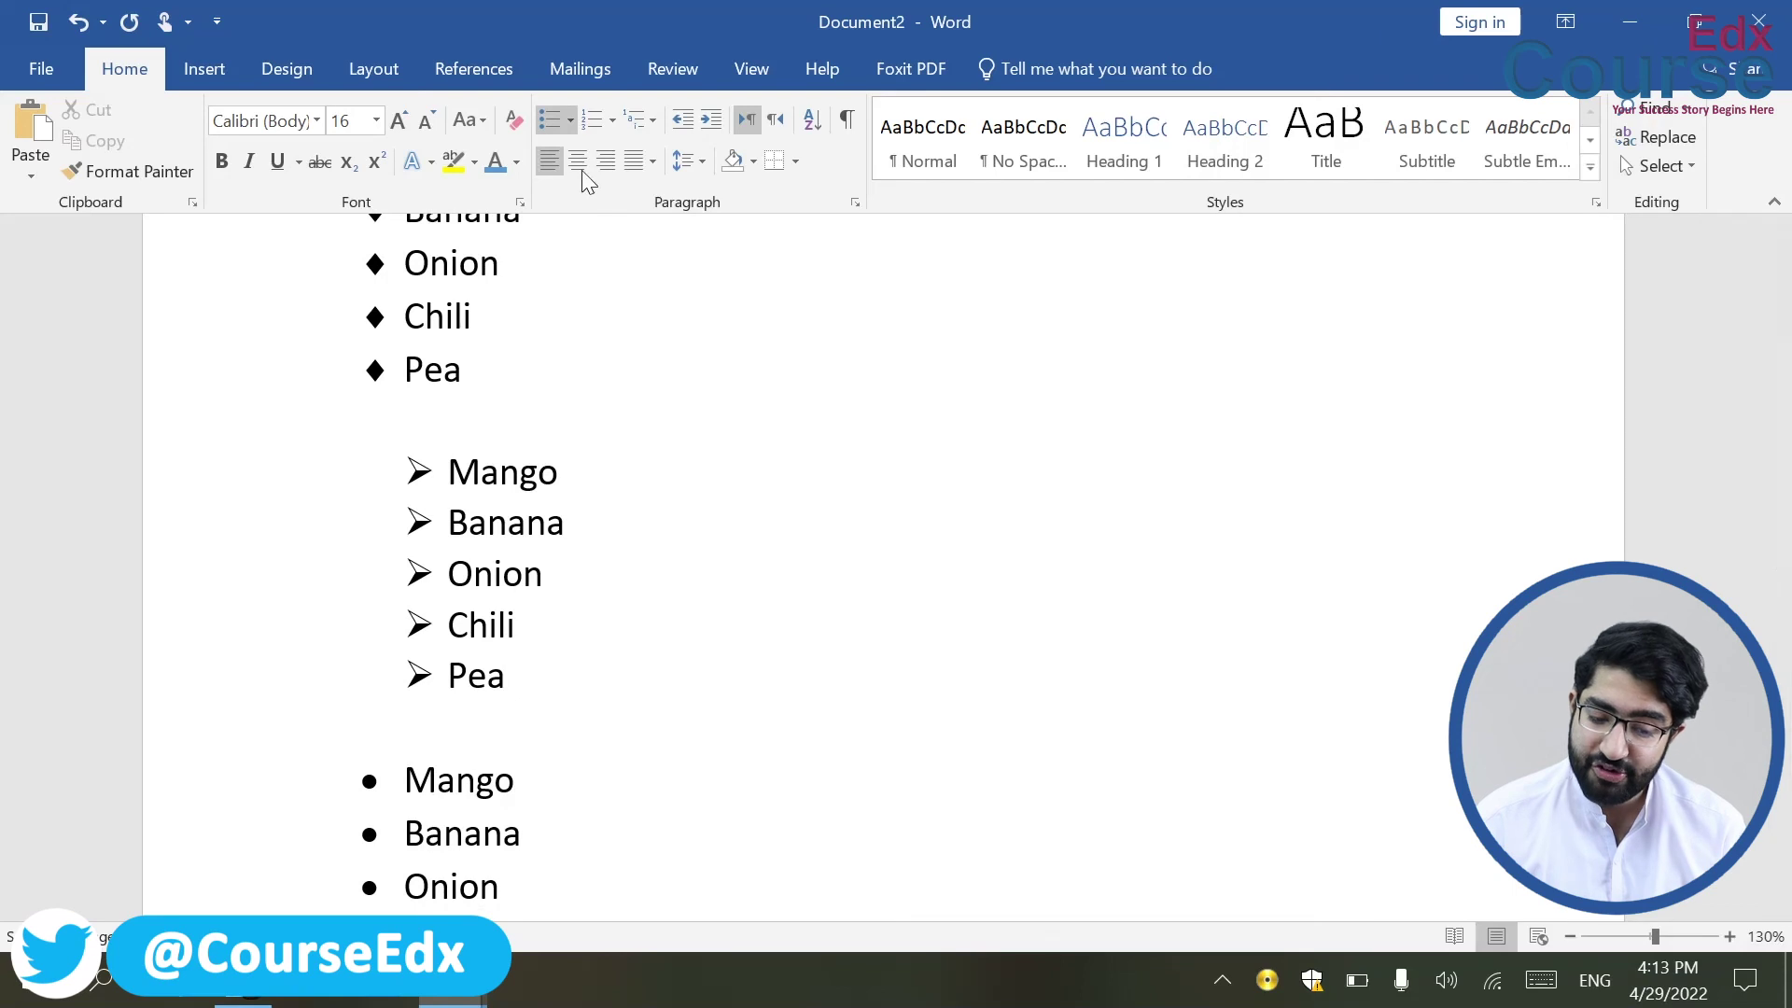
Step: Show the Numbering Library's number formats from the Home tab
left_click(611, 120)
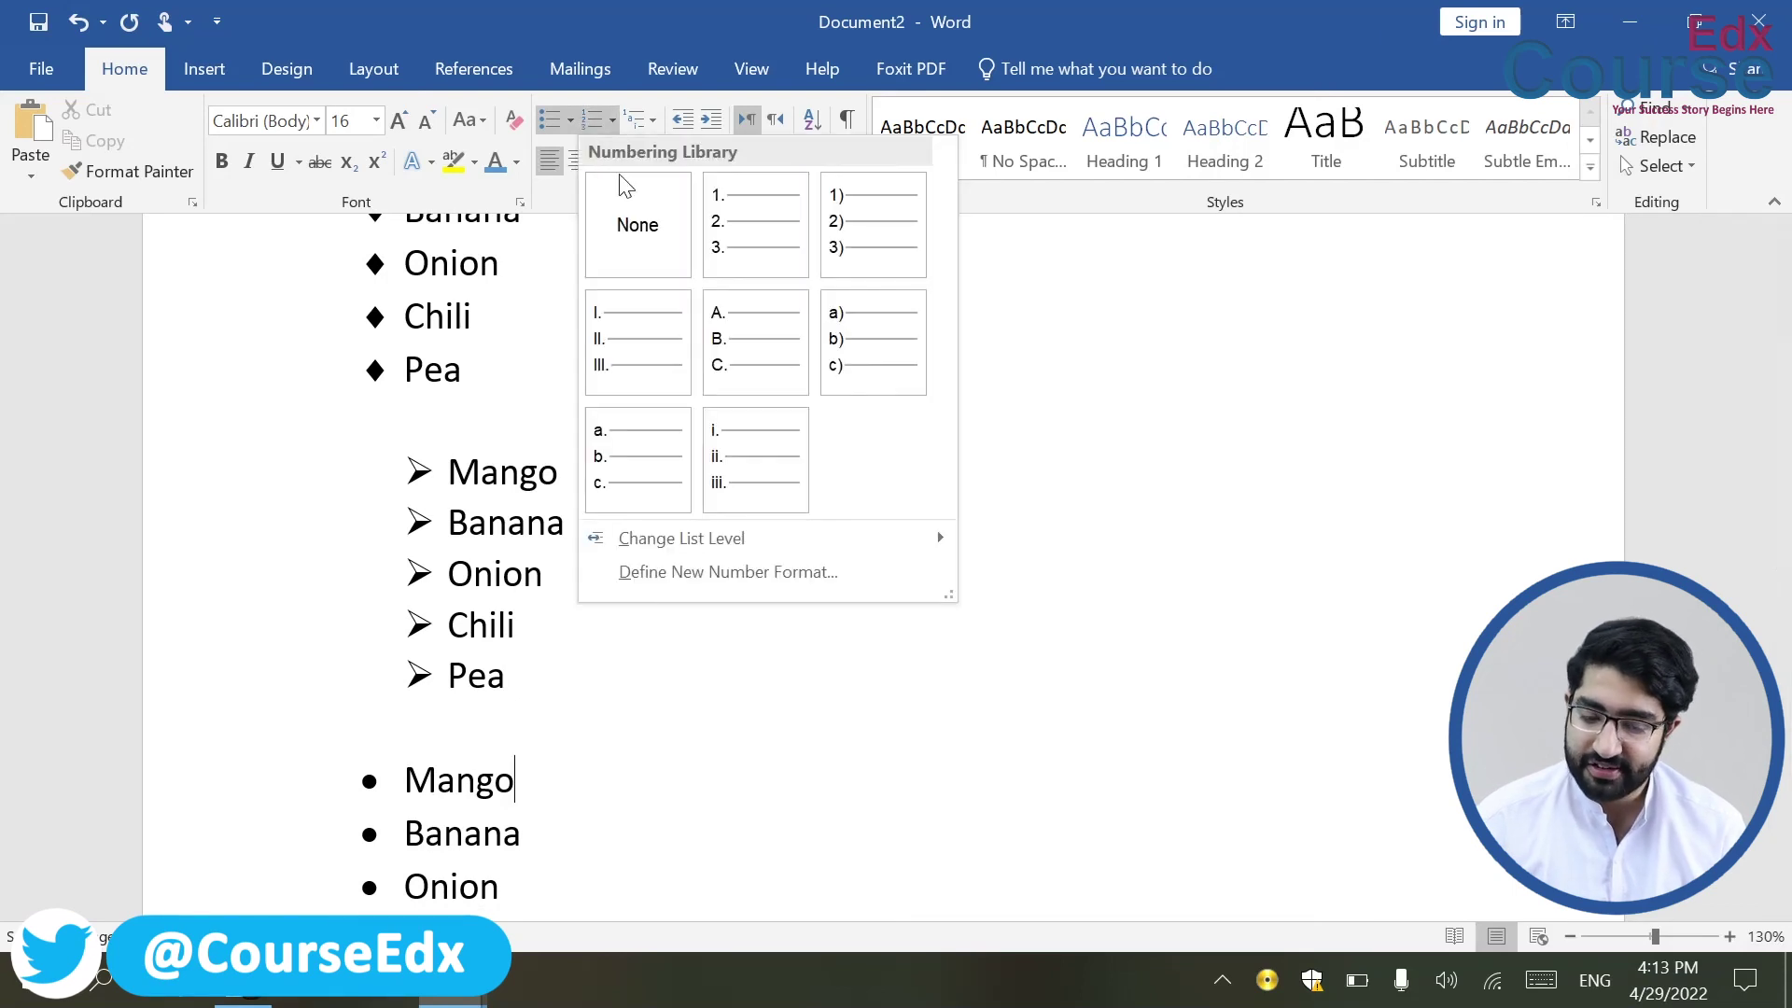